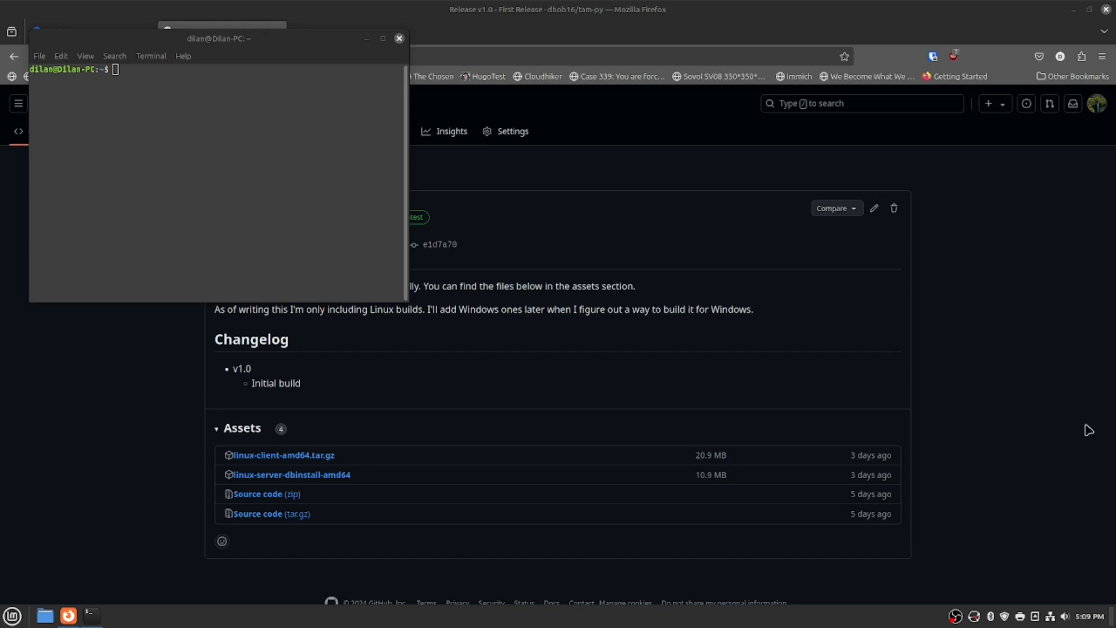
Switch from the GitHub release page to the terminal window.
click(807, 313)
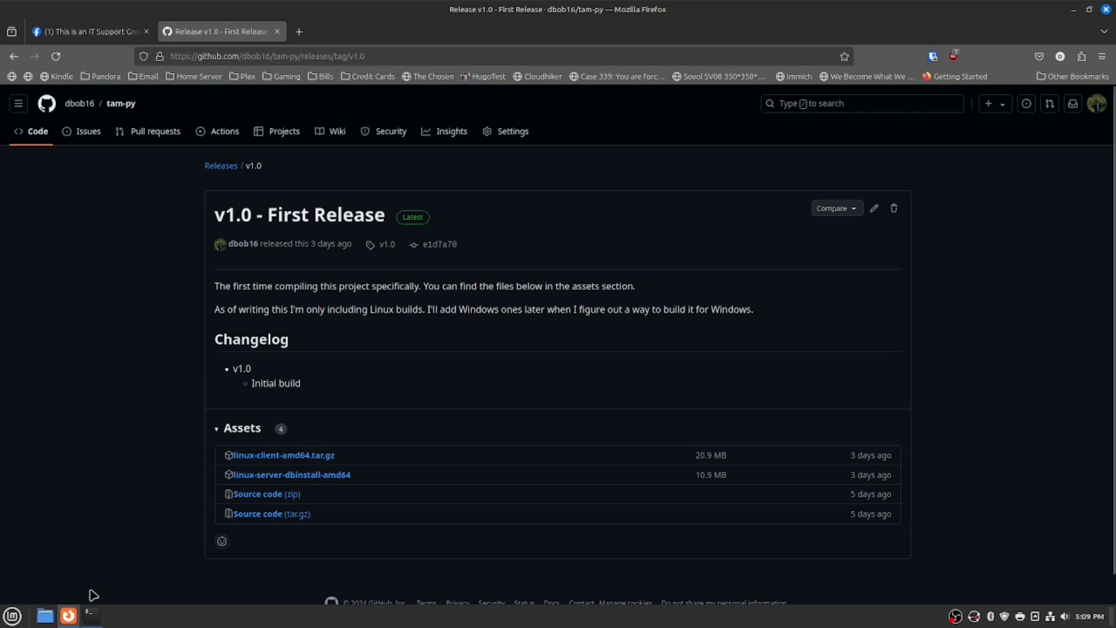
mouse_move(87, 623)
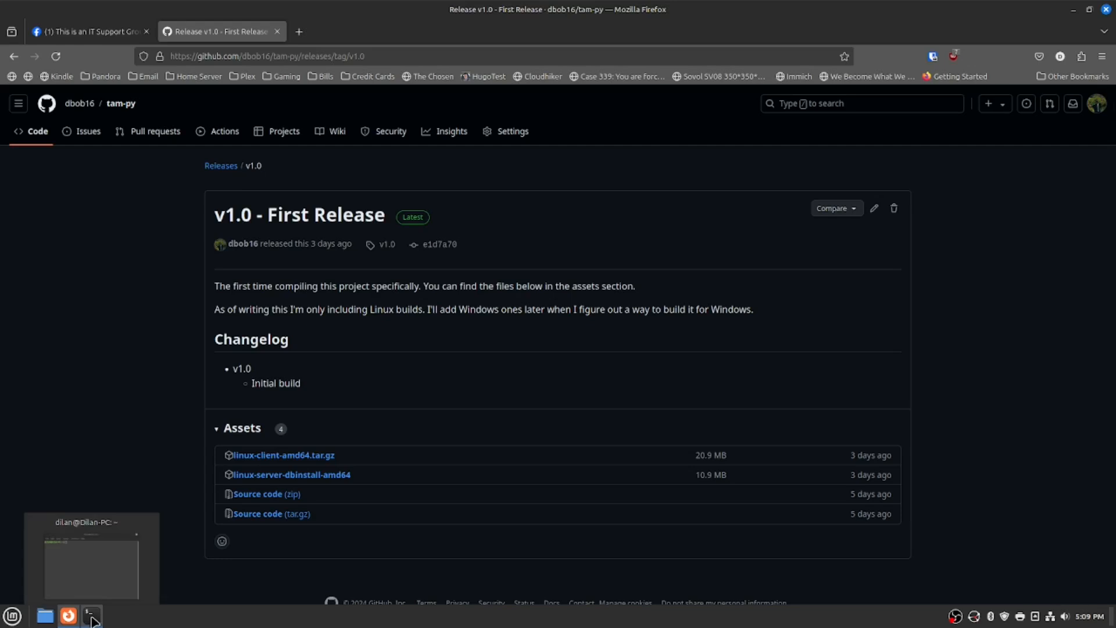
mouse_move(109, 606)
click(92, 615)
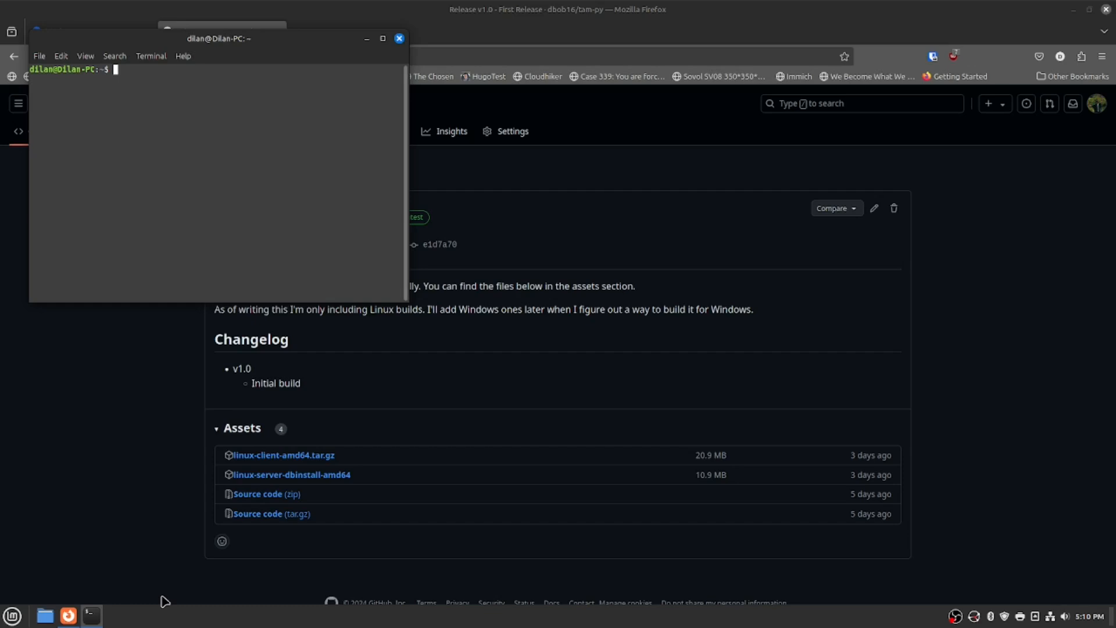
In a new Firefox tab, search for 'mariadb' and open the MariaDB Foundation site.
click(363, 7)
click(294, 30)
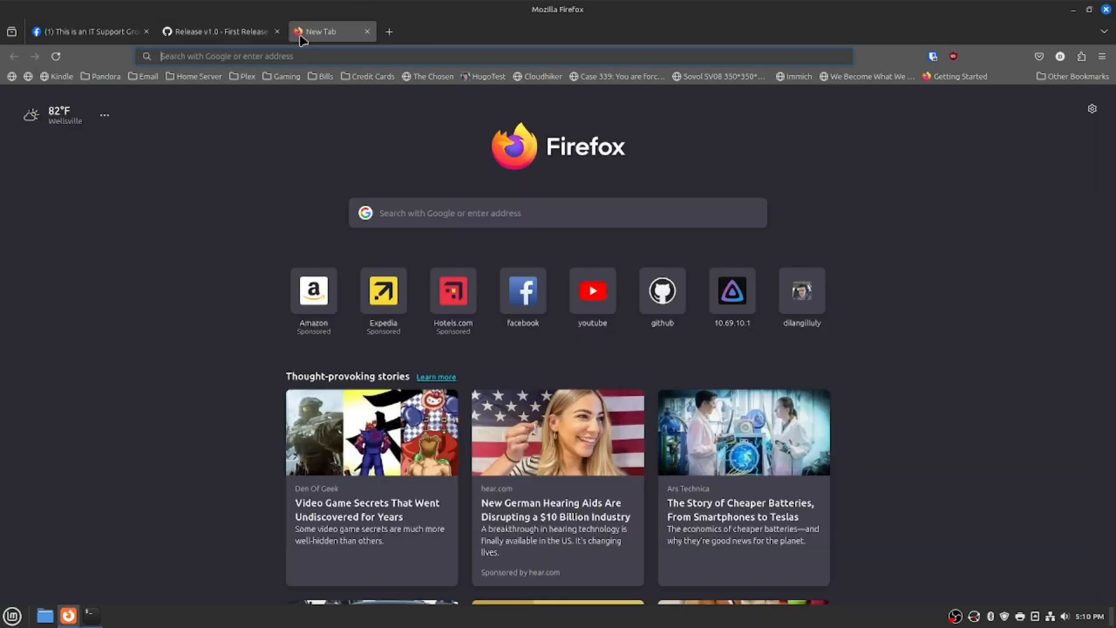
text(mariadb)
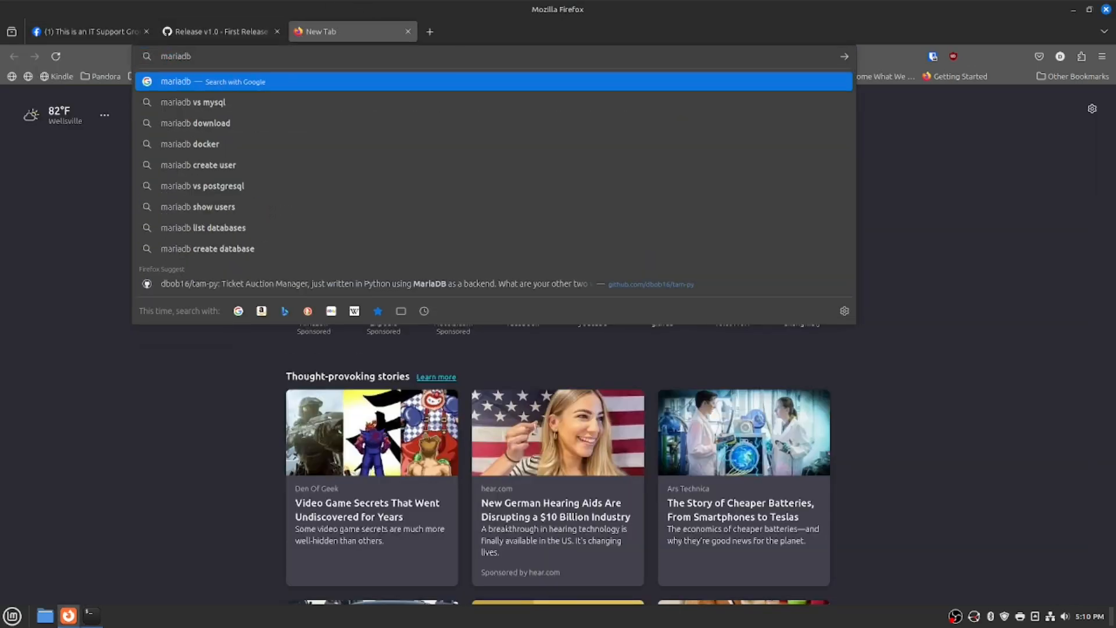
key(Return)
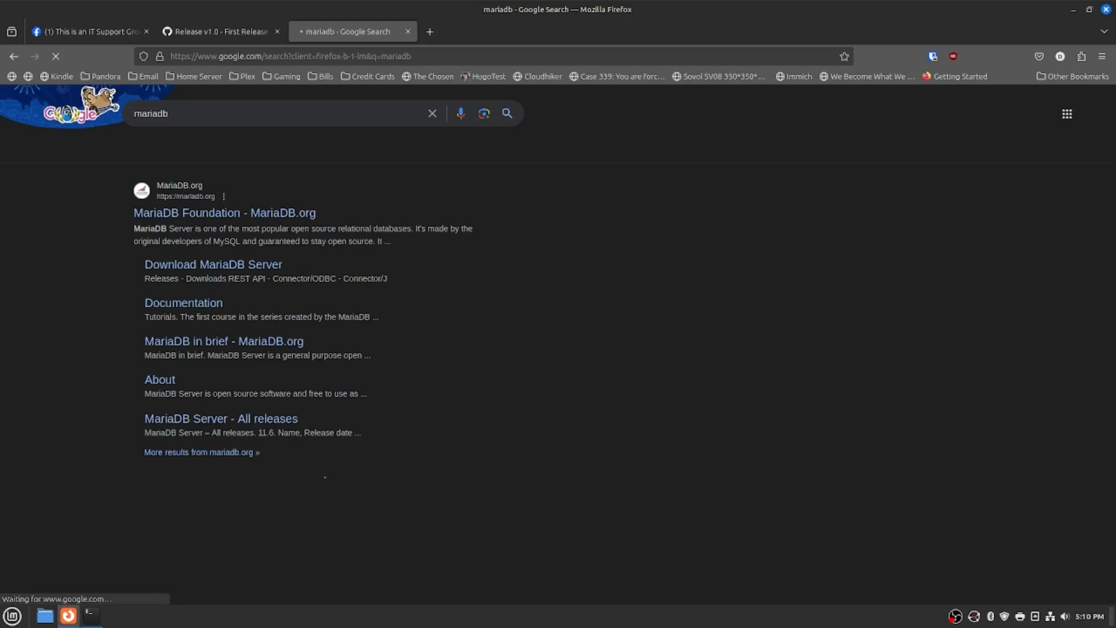
click(240, 215)
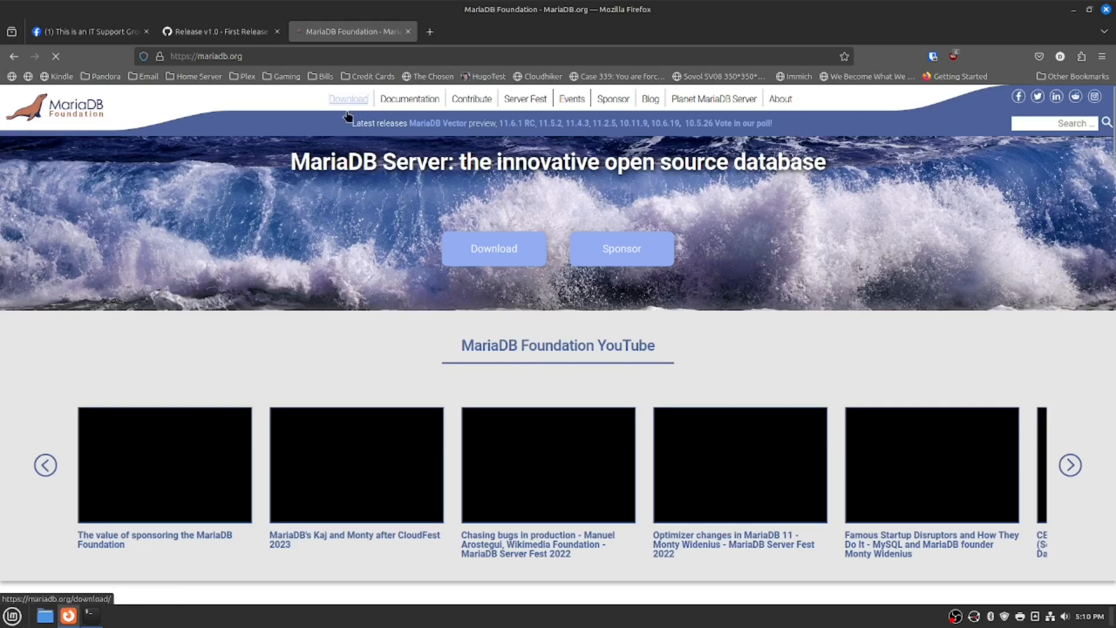
Review the MariaDB Server download page with Linux kept as OS, then close the tab.
click(351, 105)
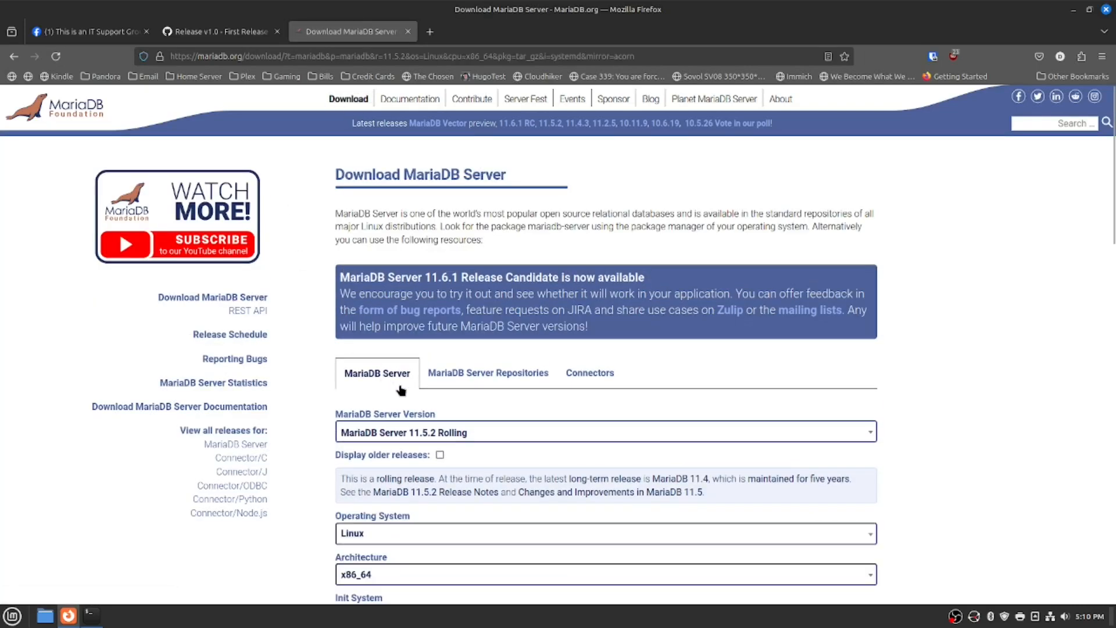
scroll(407, 349, down, 3)
click(417, 372)
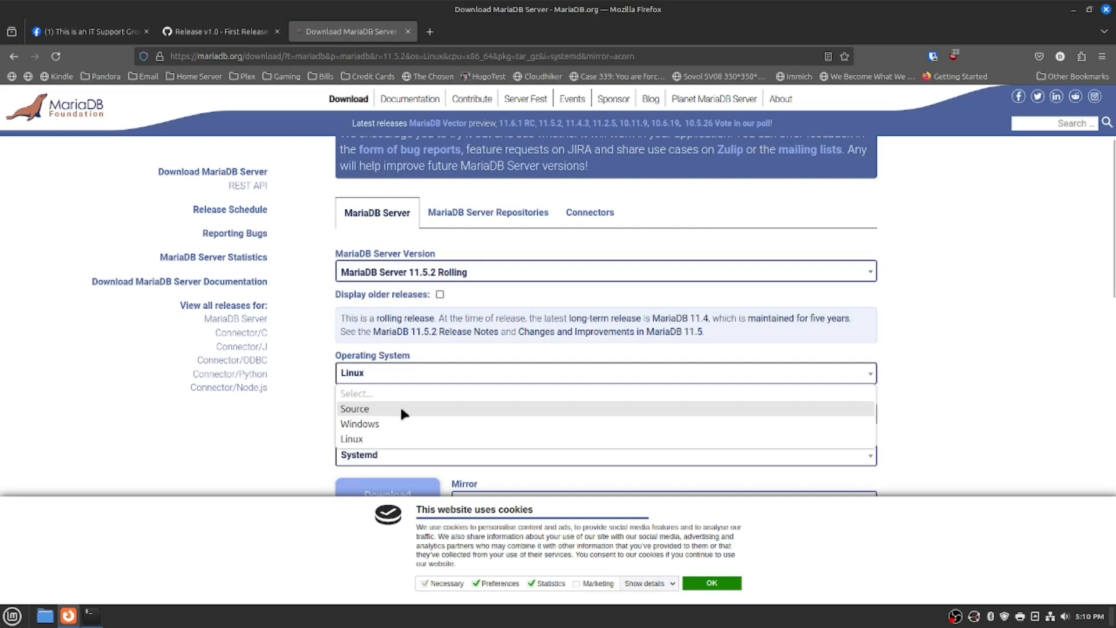
click(962, 372)
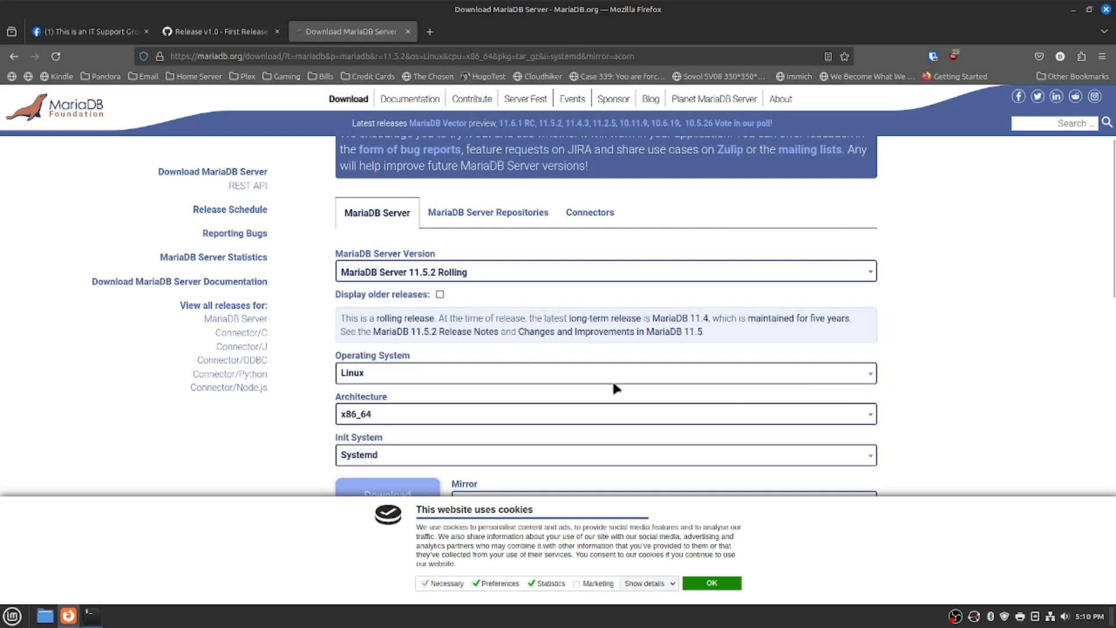
scroll(556, 367, down, 3)
scroll(557, 370, down, 2)
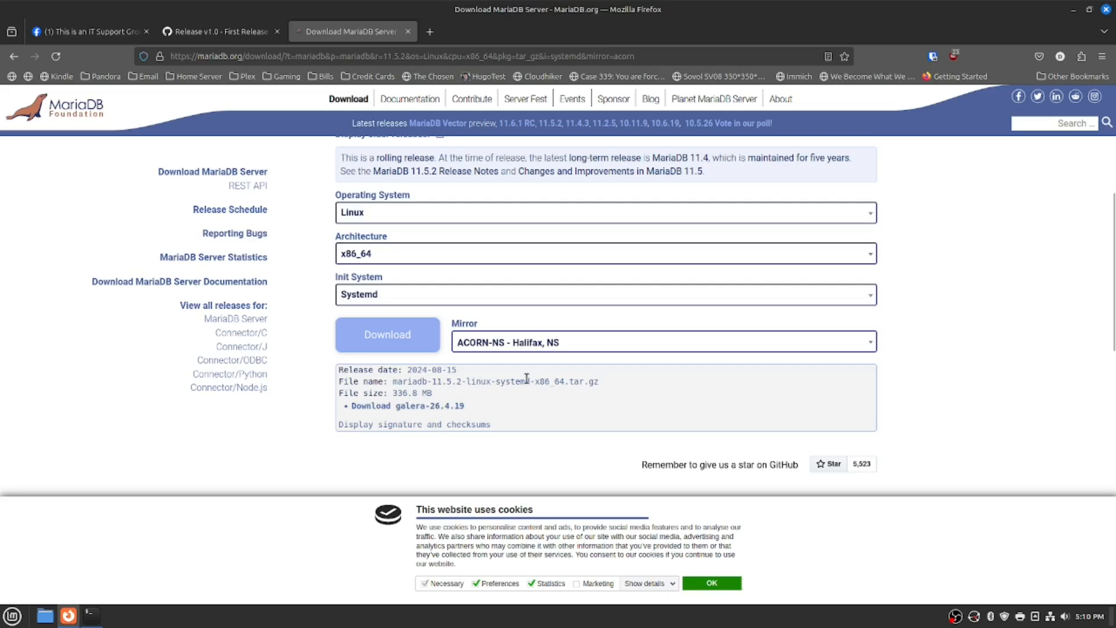
scroll(535, 369, up, 10)
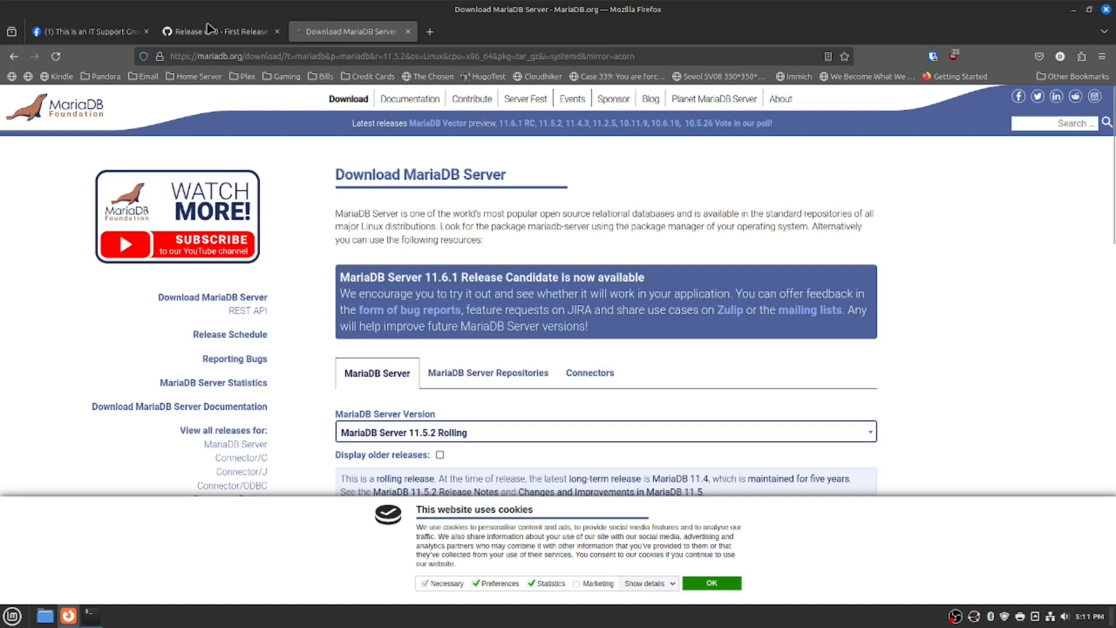
click(407, 32)
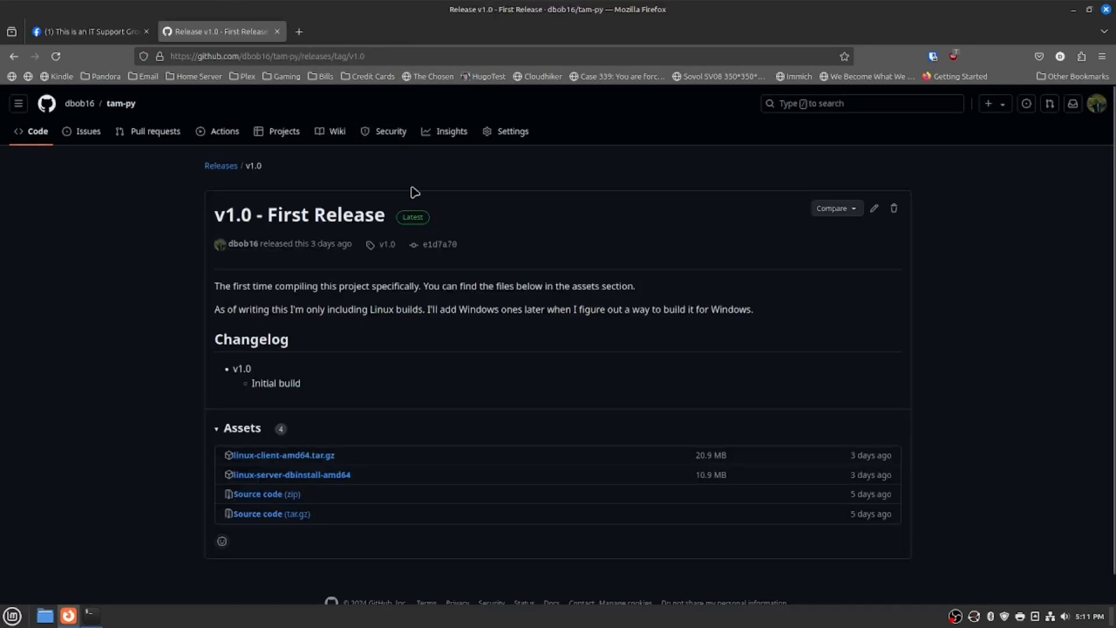
Run 'mariadb -h 172.18.0.2 -u root -p' in the terminal to connect as root.
click(95, 616)
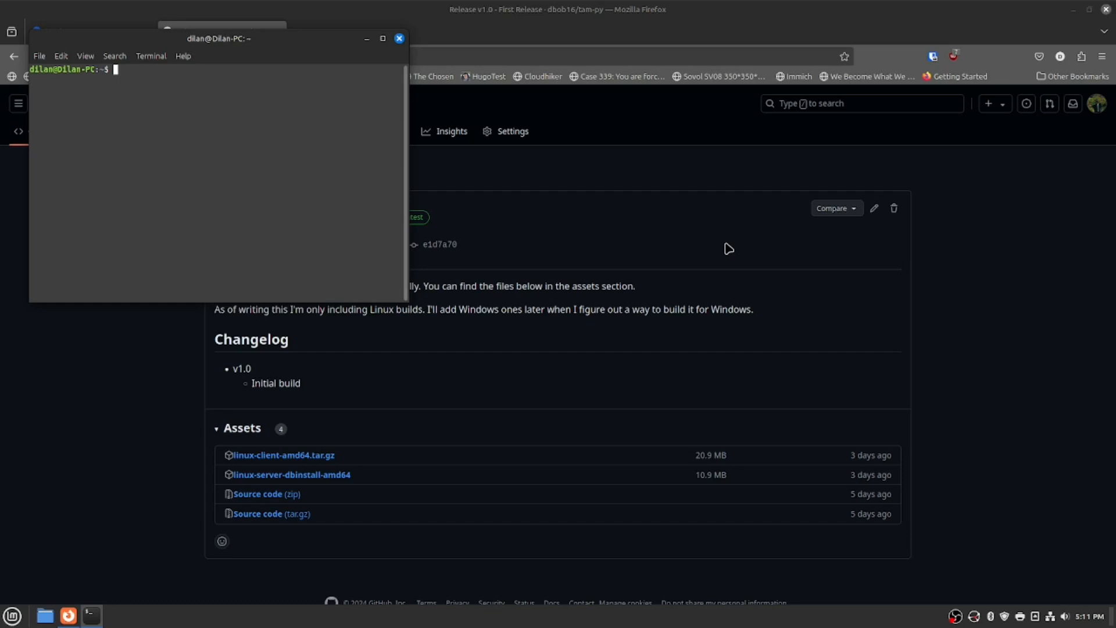
text(mariadb -h 172.18.0.2 -u root -p)
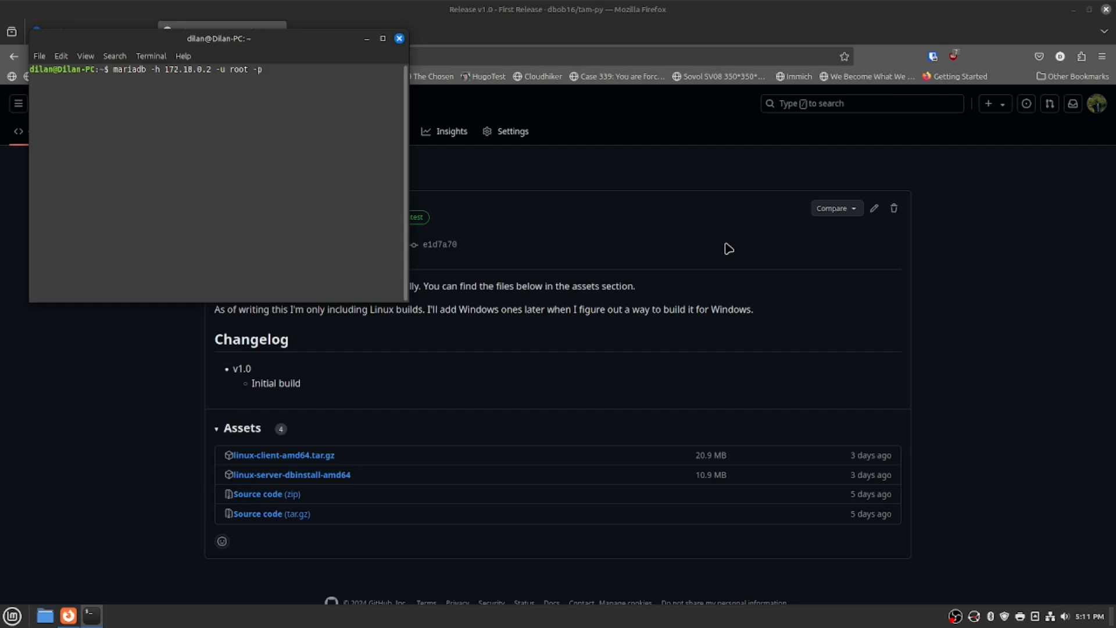
key(Return)
key(Return)
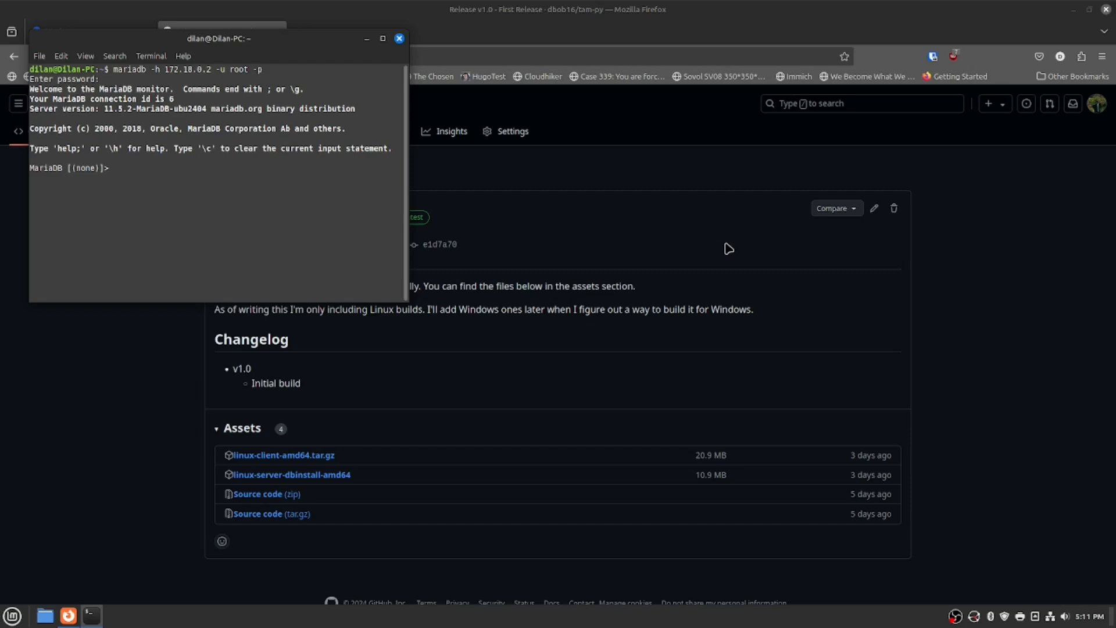
Create the database tamtest with DEFAULT CHARACTER SET 'utf8mb4'.
text(CREATE DATABASE tamte)
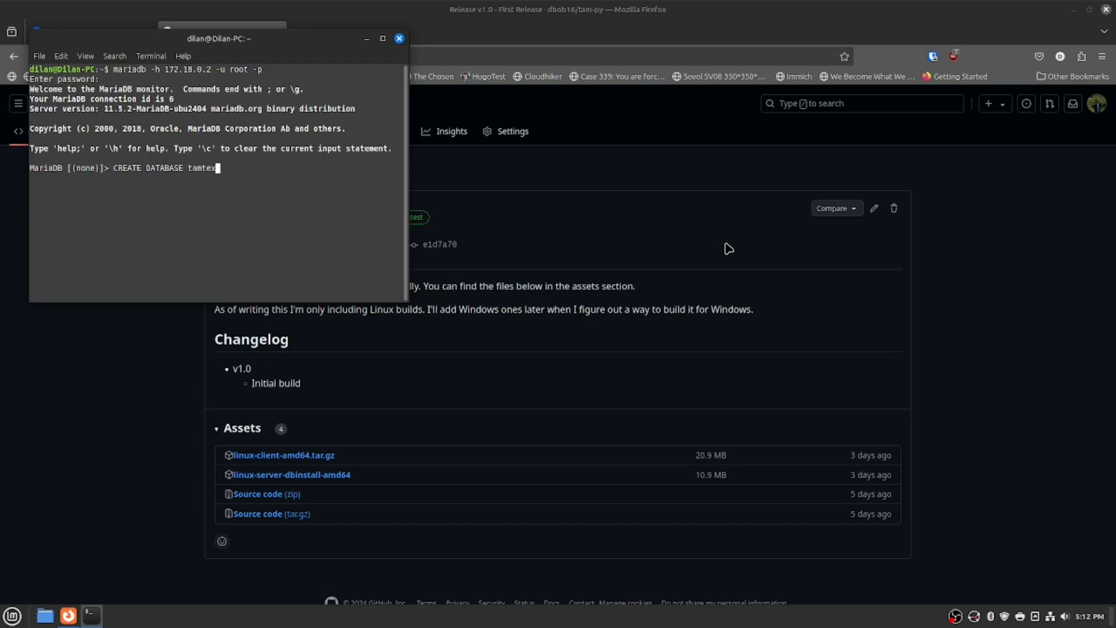
text(st DEFAULT CHARACTER SET)
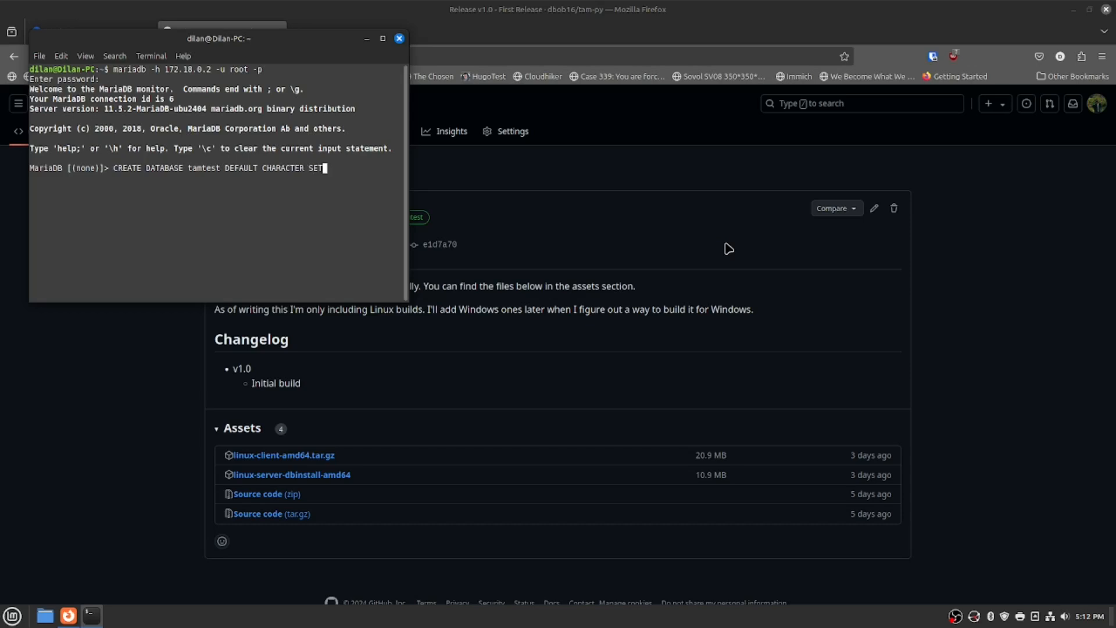
text( 'utf8mb4';)
key(Return)
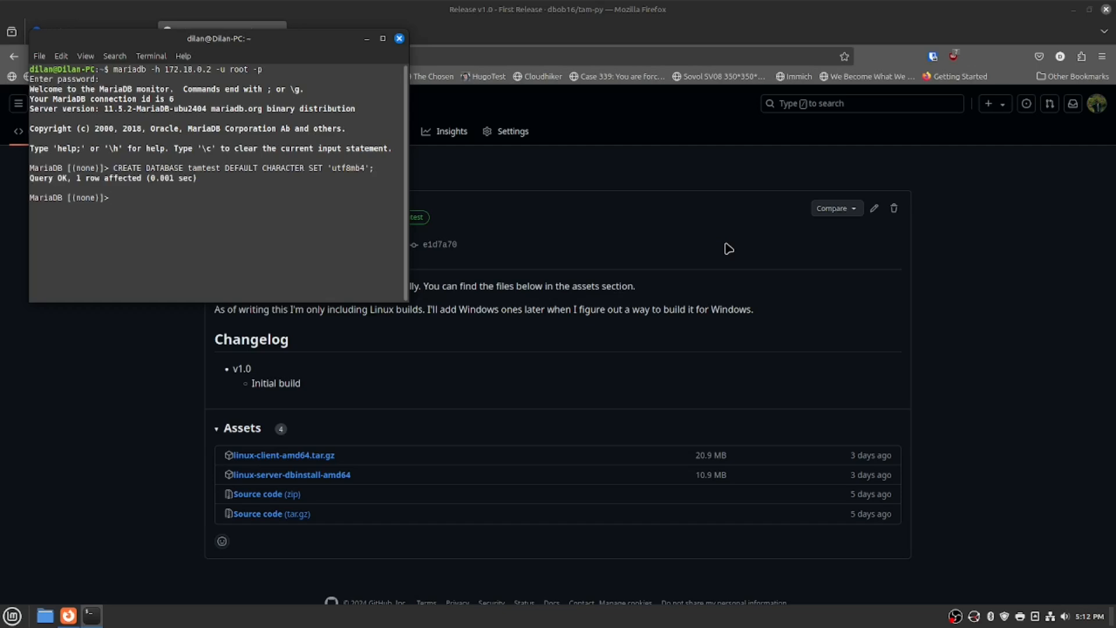
Switch to the tamtest database with 'use tamtest;'.
text(use tamtest;)
key(Return)
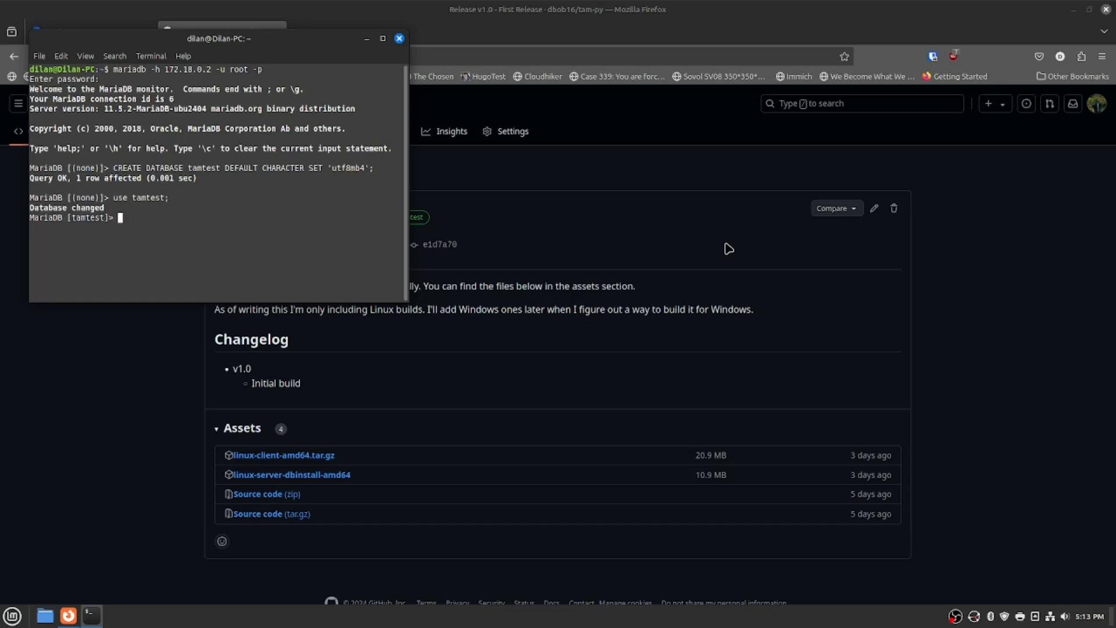
Type 'CREATE TABLE prefixes (prefix VARCHAR(150) PRIMARY KEY' and maximize the terminal.
text(CREATE TABLE prefixes (pref)
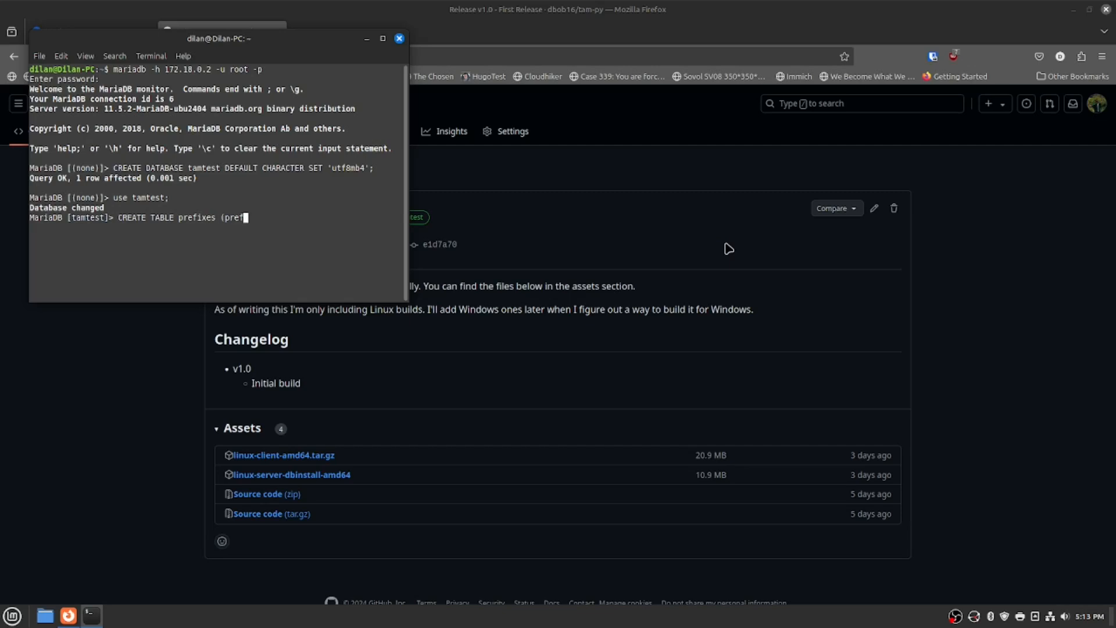
text(ix VARCHAR(150) PRI)
text(MARY KEY)
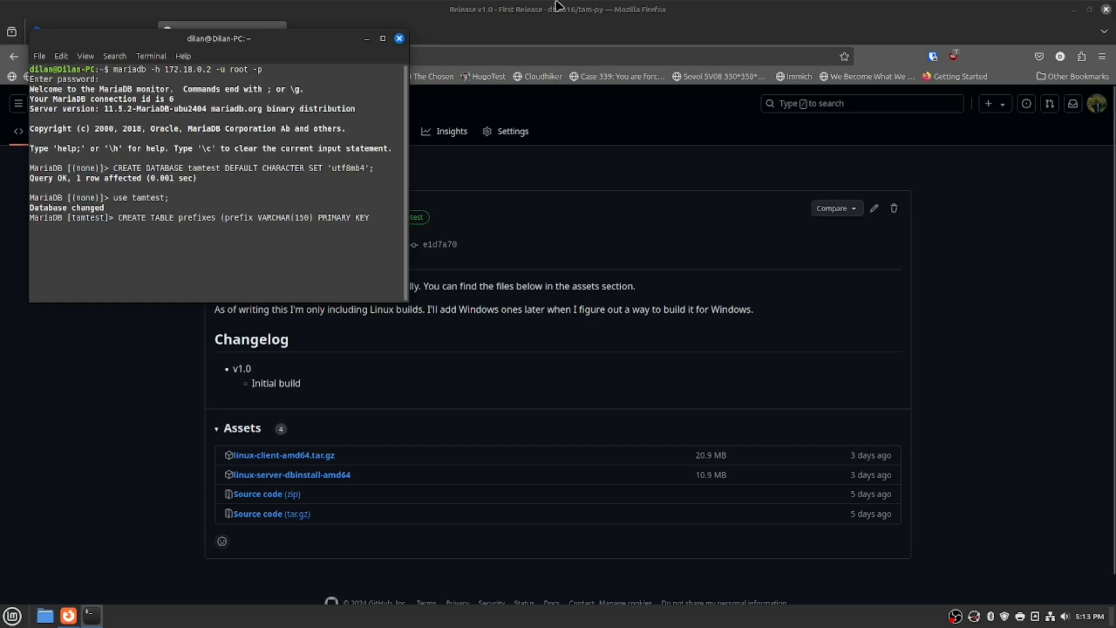
click(383, 38)
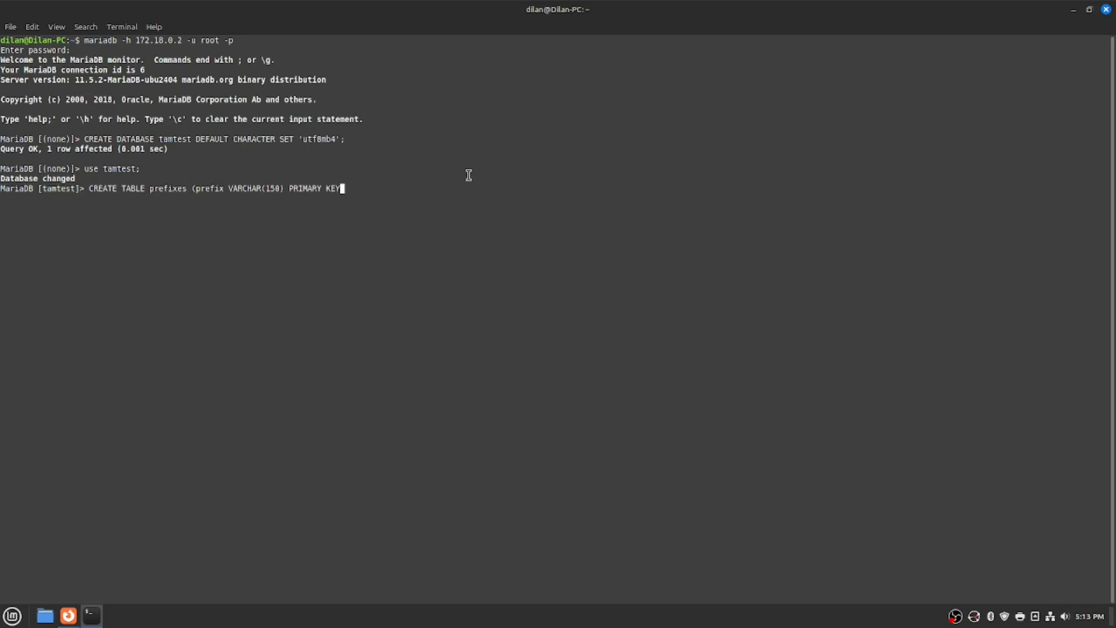
Finish the prefixes table with a bootstyle VARCHAR(150) NOT NULL column, then run SHOW TABLES.
text(, bootstyle VARCHAR(150) NOT NULL);)
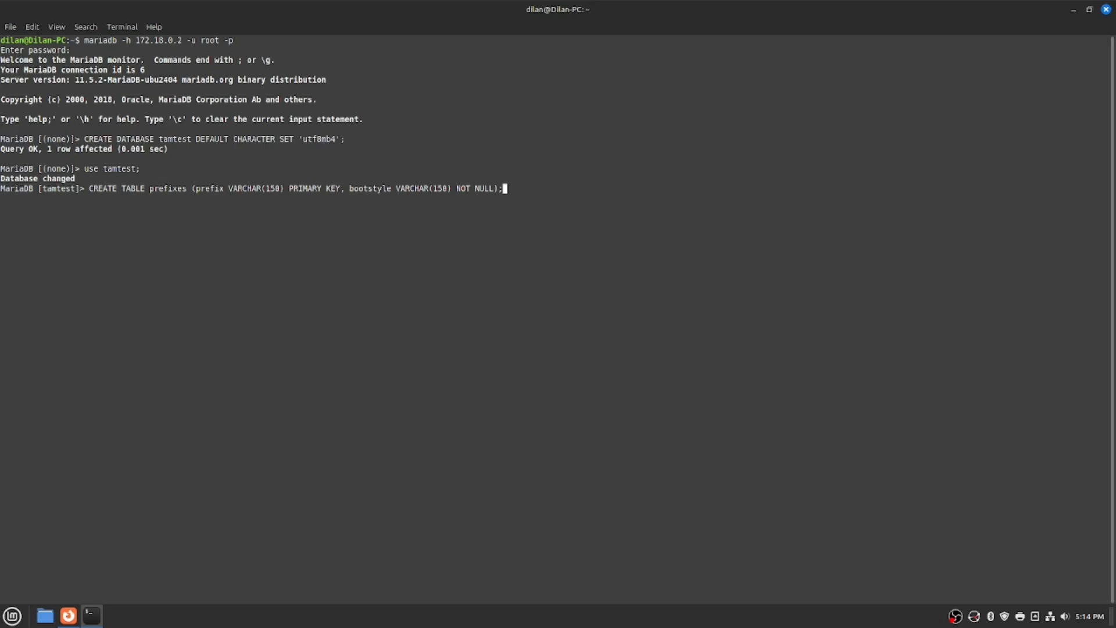
key(Return)
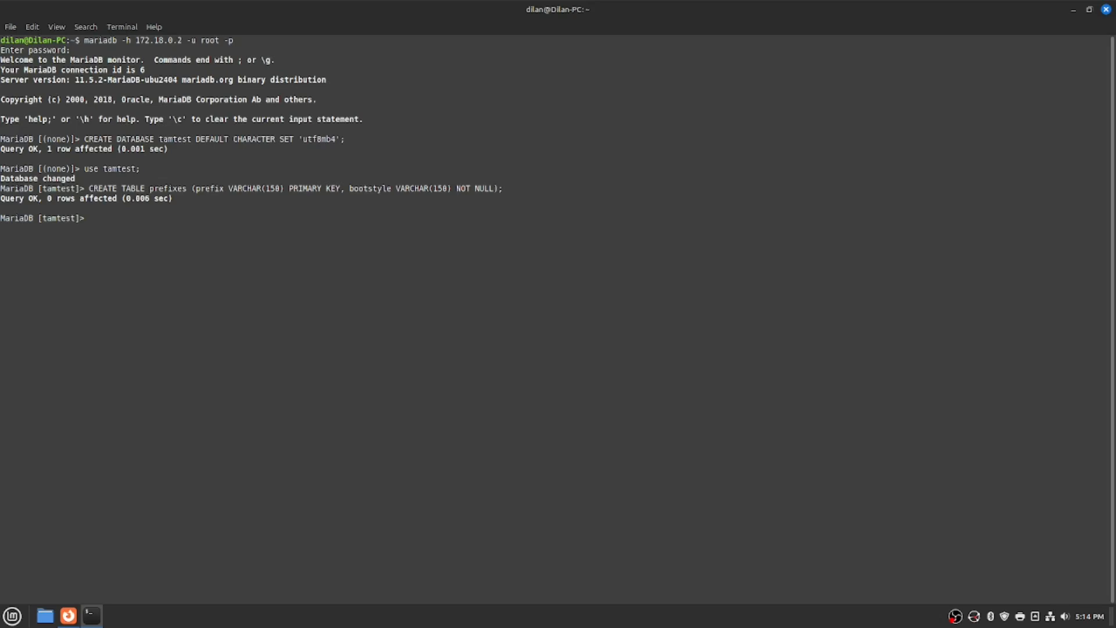
text(SHOW TABLES;)
key(Return)
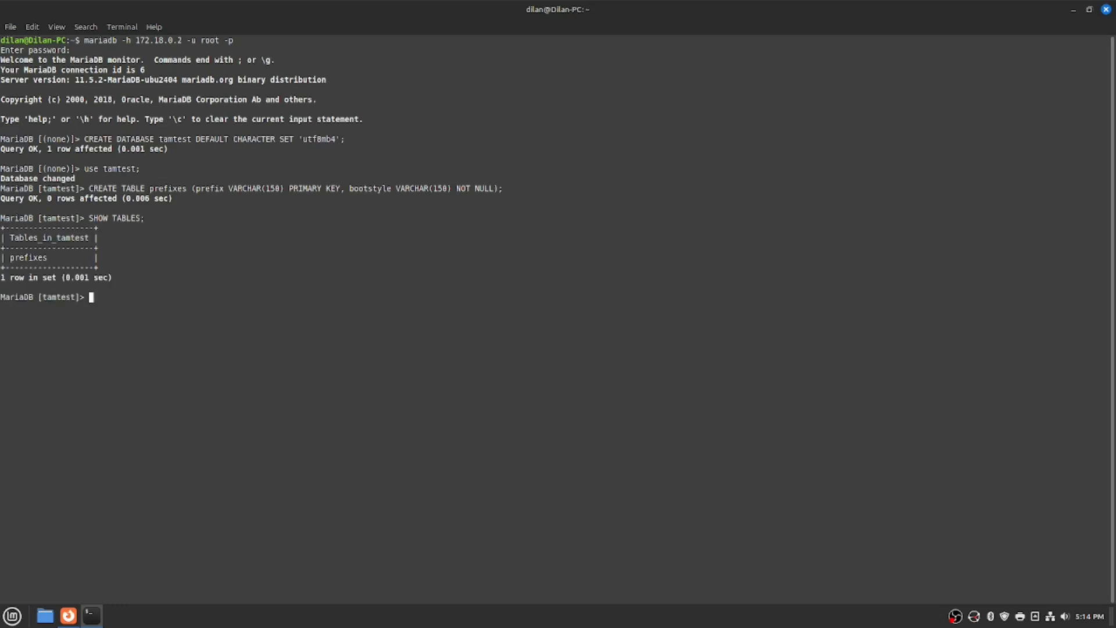
Try DETAIL TABLE prefixes (error 1064), then begin typing CREATE USER tamtest@''.
text(DTTAIL TABLE prefixes;)
key(Return)
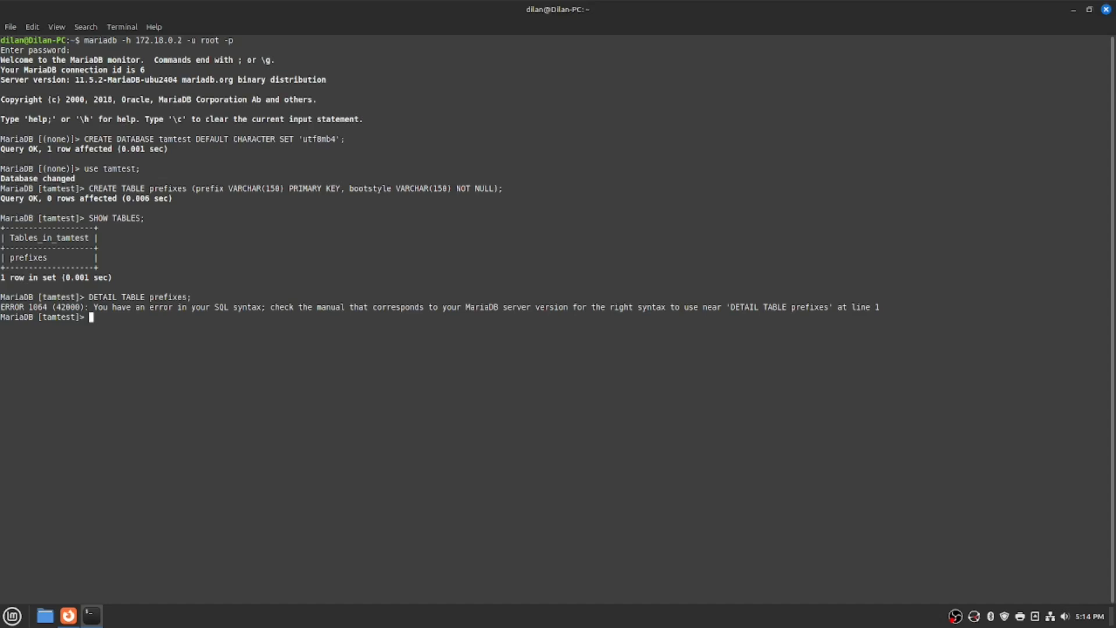
text(CREATE)
text(USER tamtest@'')
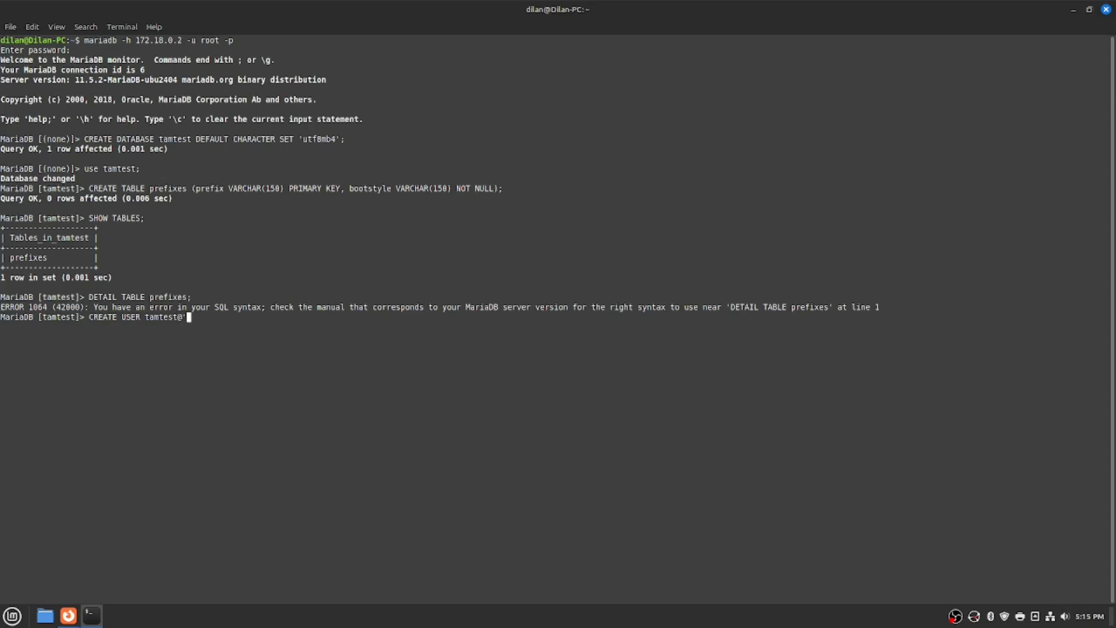
Create user tamtest@'%' with a password, then begin typing GRANT ALL PRIVILEGES.
key(Left)
text(1)
text(72)
text(.18)
text(%')
key(Left)
key(BackSpace)
key(BackSpace)
key(BackSpace)
key(BackSpace)
key(BackSpace)
key(BackSpace)
key(BackSpace)
key(BackSpace)
text(%)
key(Left)
key(Left)
key(Left)
key(Left)
key(Left)
key(Left)
key(Left)
key(Right)
key(Right)
key(Right)
key(Right)
key(Right)
key(Right)
text(IDENTIFIED BY 'password';)
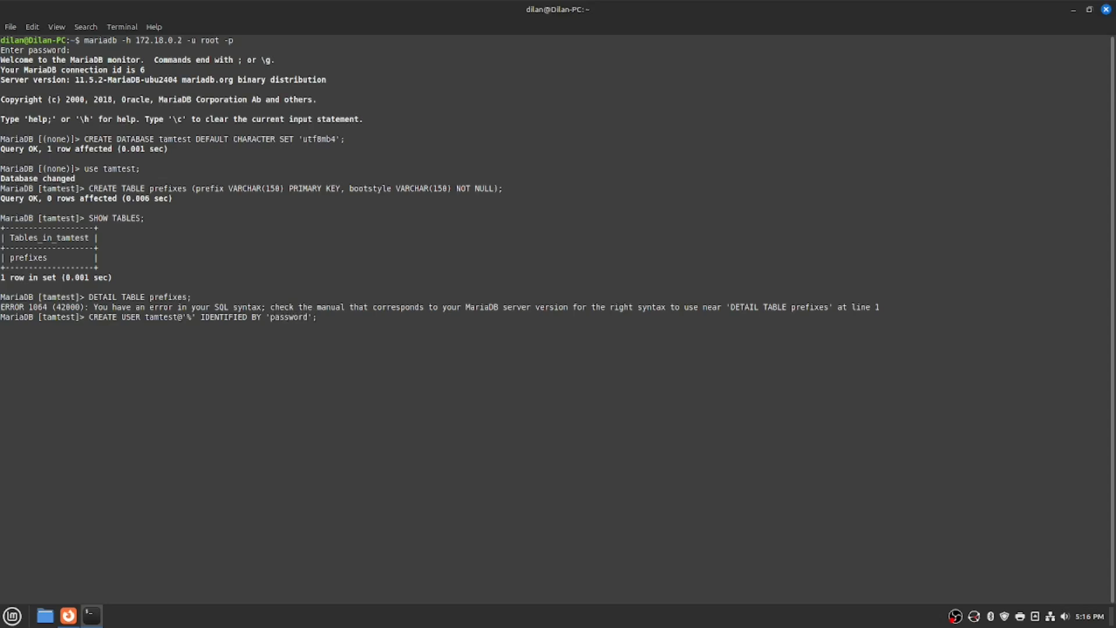
key(Return)
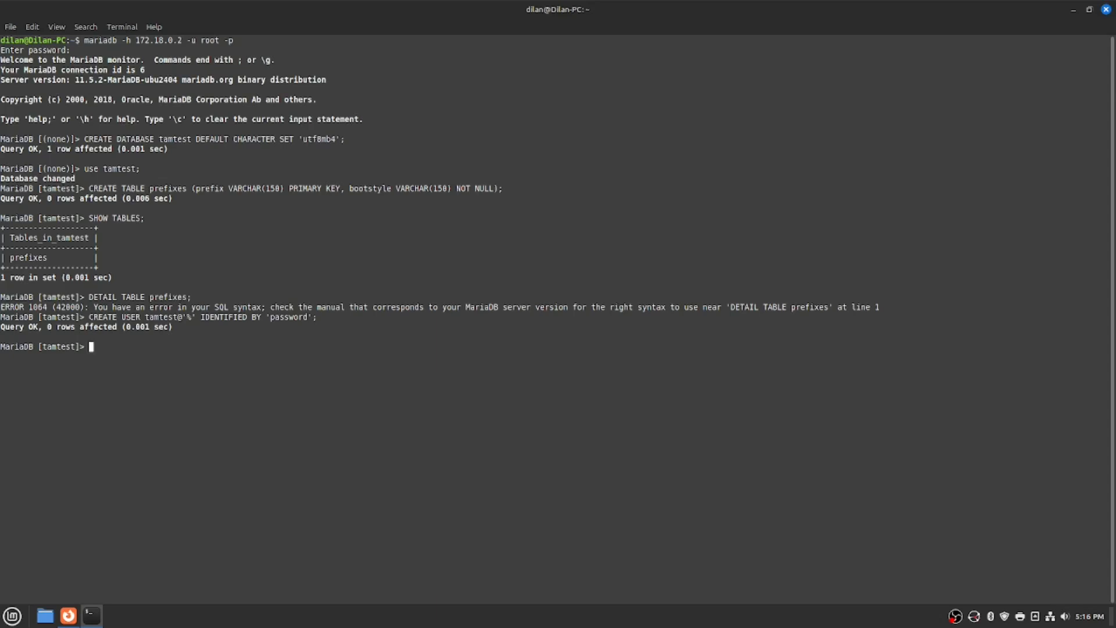
text(GRA)
text(NT )
text(A)
text(LL P)
text(RIVILEGE)
text(S)
Grant all privileges on tamtest.* to tamtest@'%', then start typing CREATE USER tamuse.
text(ON )
text(tam)
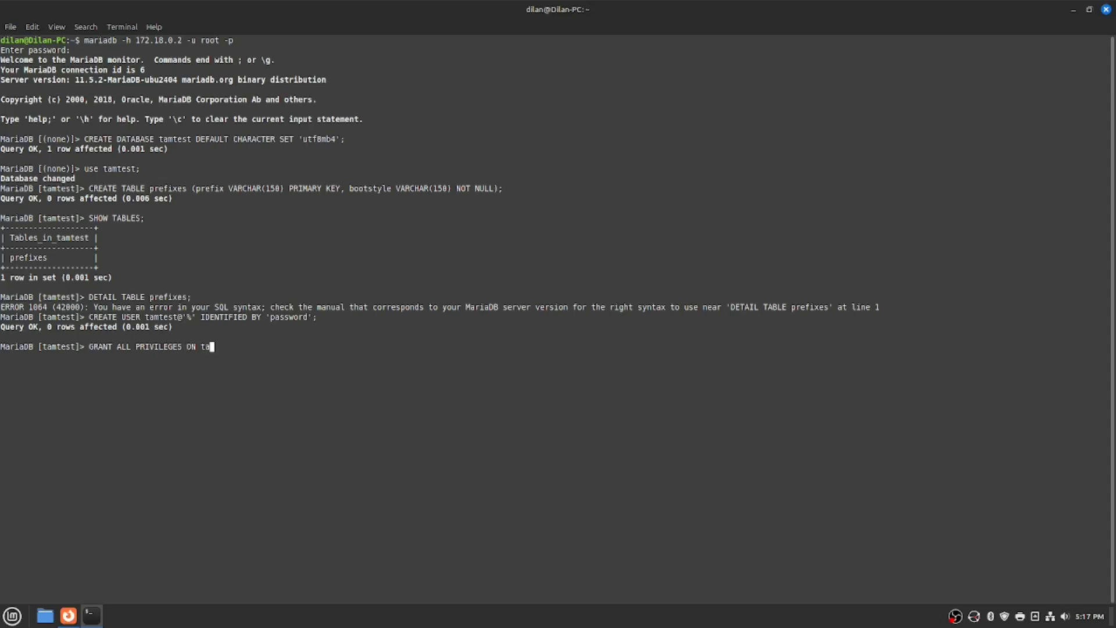
text(test.* TO tamtest@'%';)
key(Return)
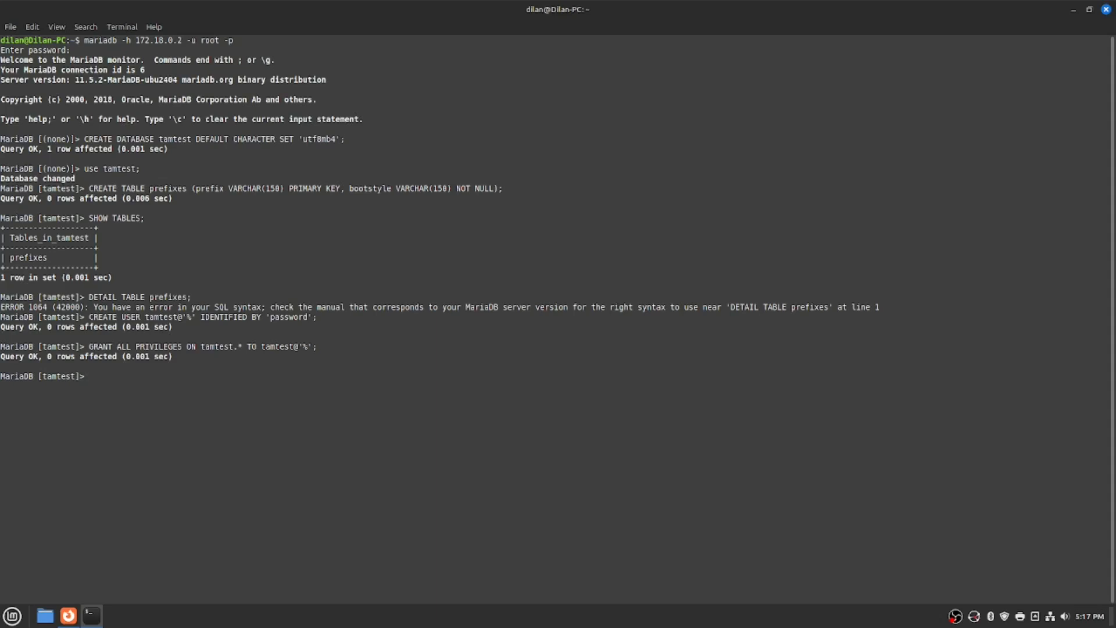
text(CREATE USER tamuse)
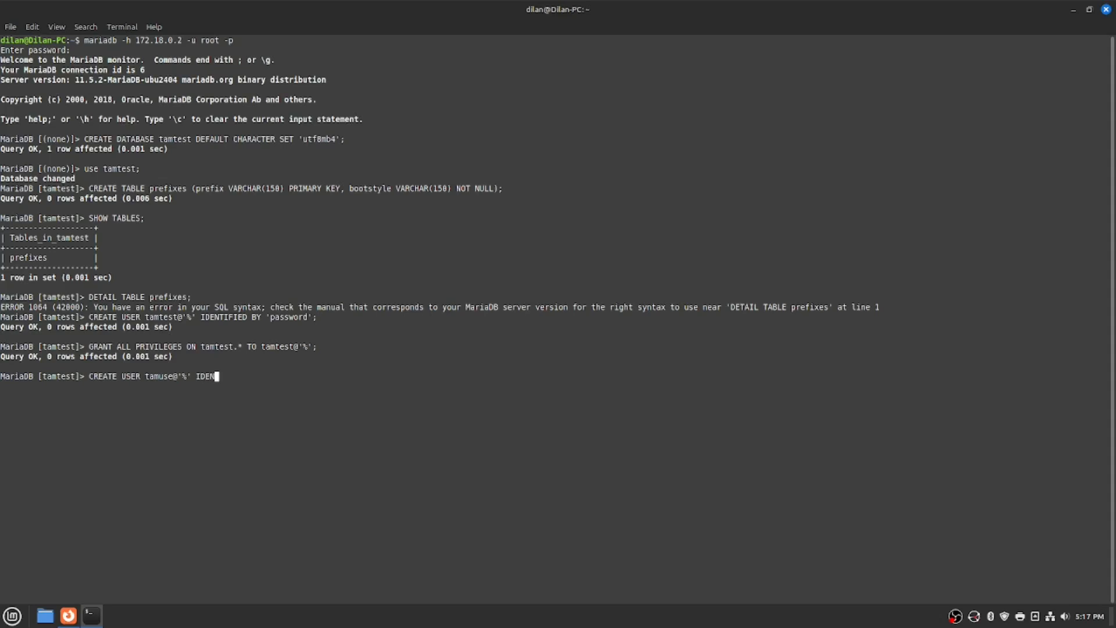
Create user tamuse@'%' identified by a password, then start a GRANT statement.
key(Return)
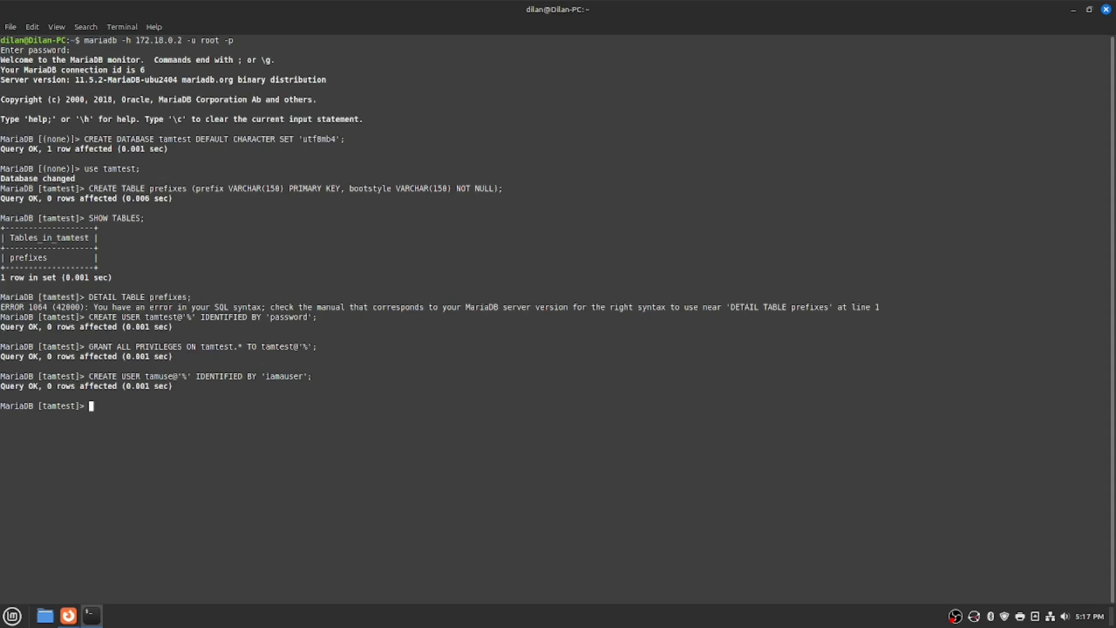
Grant SELECT, INSERT, UPDATE on tamtest.* to tamuse@'%'.
key(BackSpace)
text(SELECT, INSERT, UPDATE)
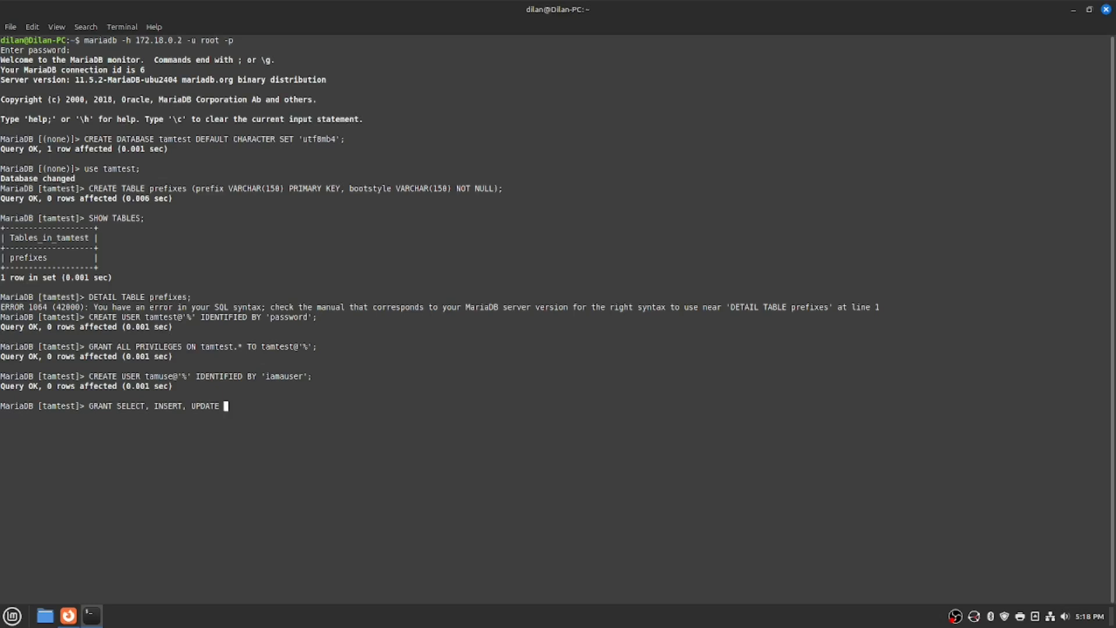
text(ON tamtest.* TO tamuse@'%';)
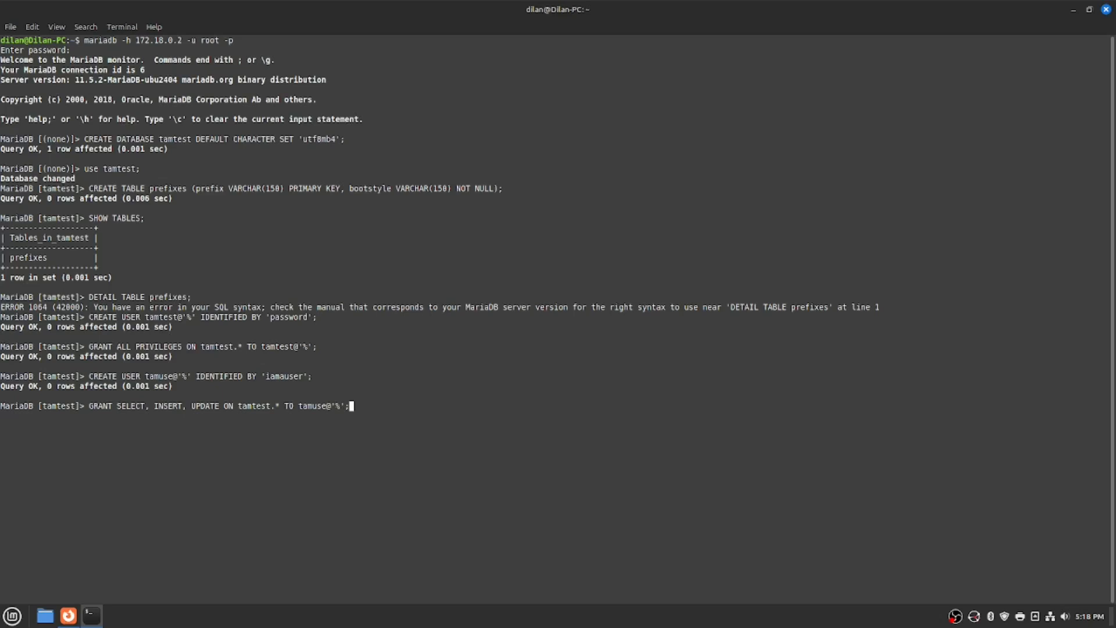
key(Return)
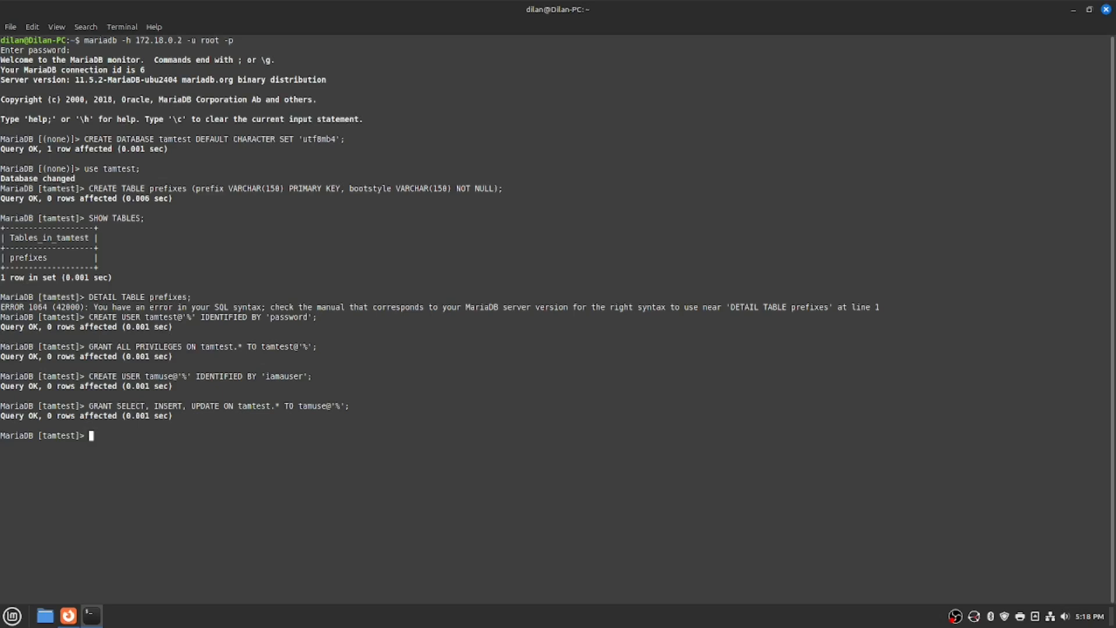
Exit the MariaDB client and switch back to Firefox.
text(exit;)
key(Return)
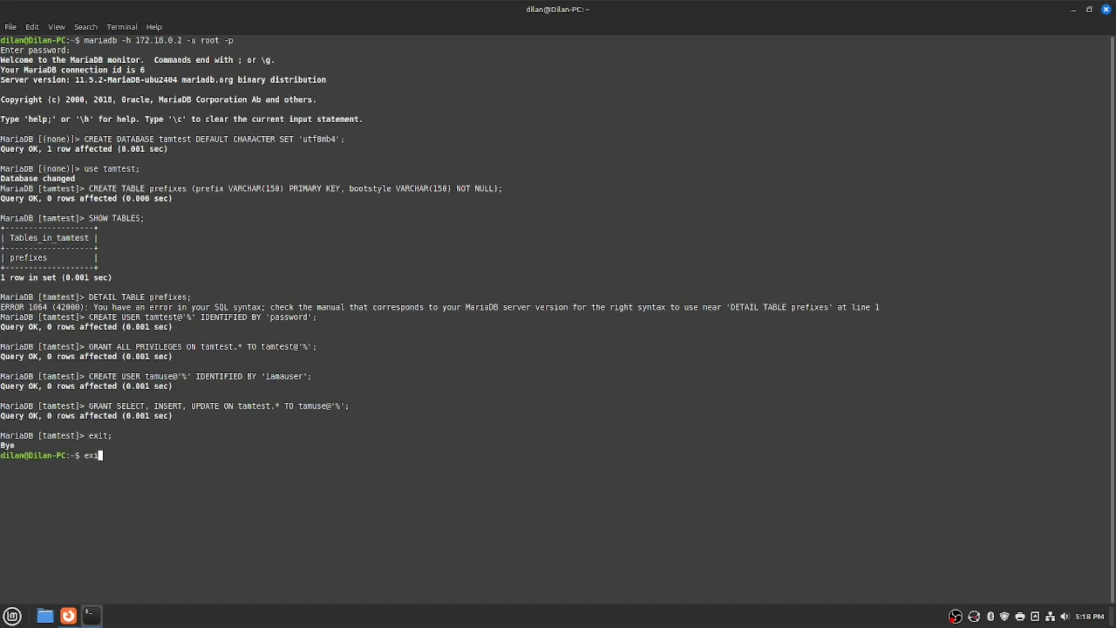
key(alt+Tab)
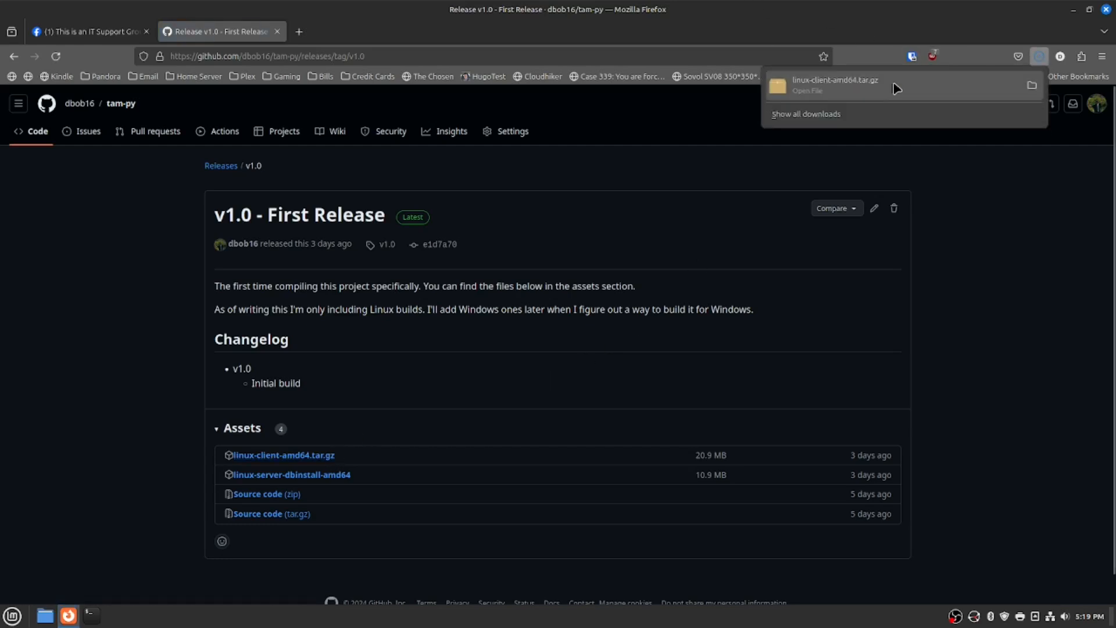
Open the finished linux-client-amd64.tar.gz download from Firefox's downloads list in Archive Manager.
click(898, 88)
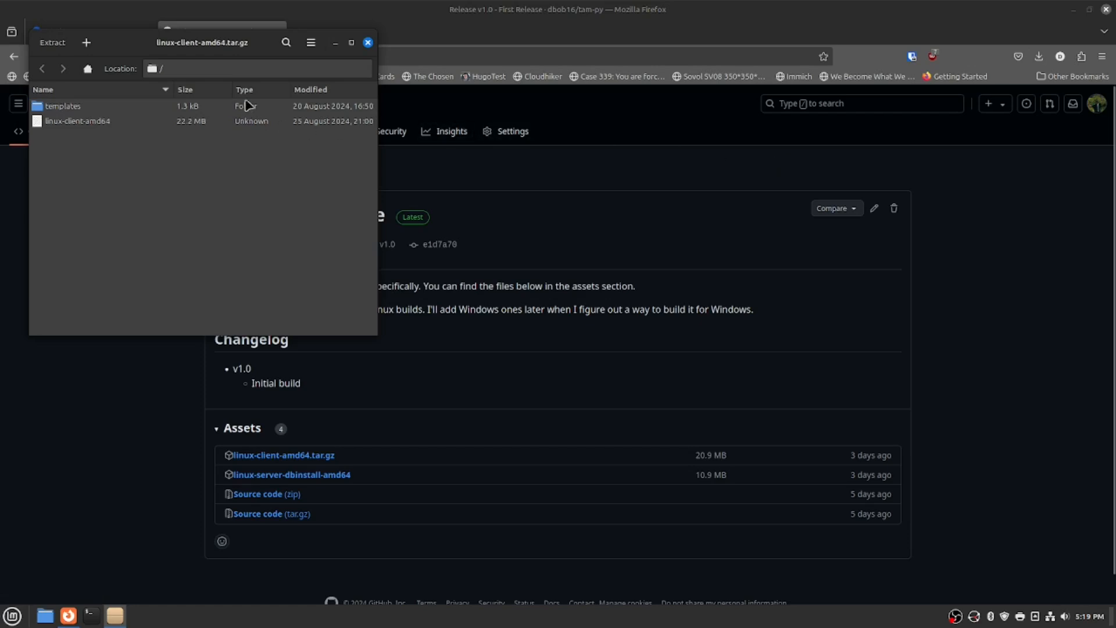
Extract the client archive into a newly created tam_demo folder in Downloads and show the files.
click(53, 42)
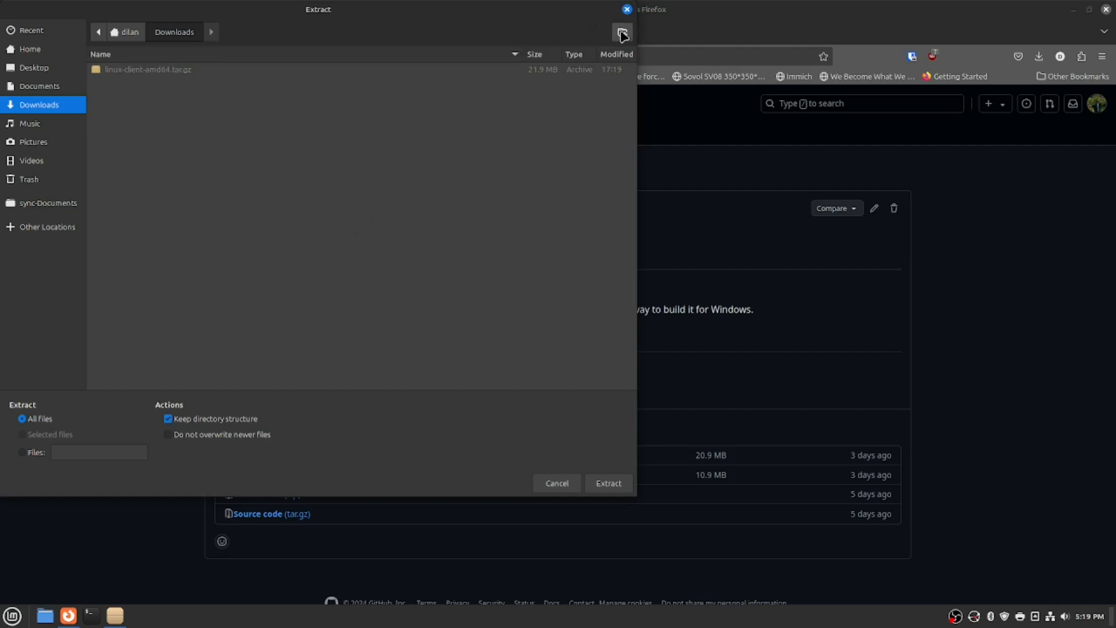
drag(460, 12, 836, 102)
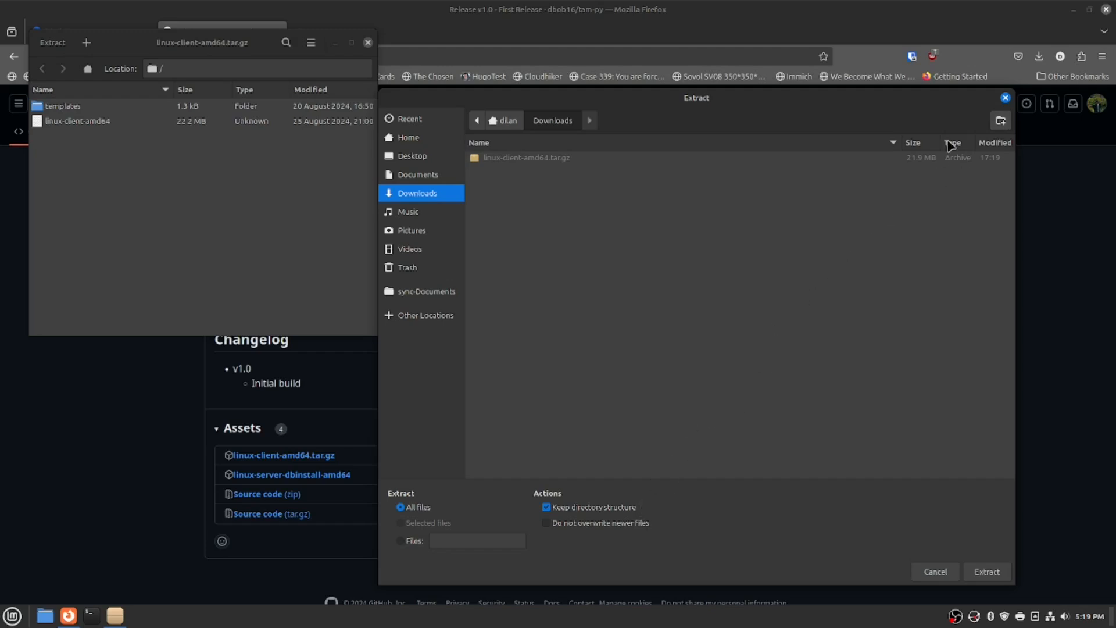
click(1001, 121)
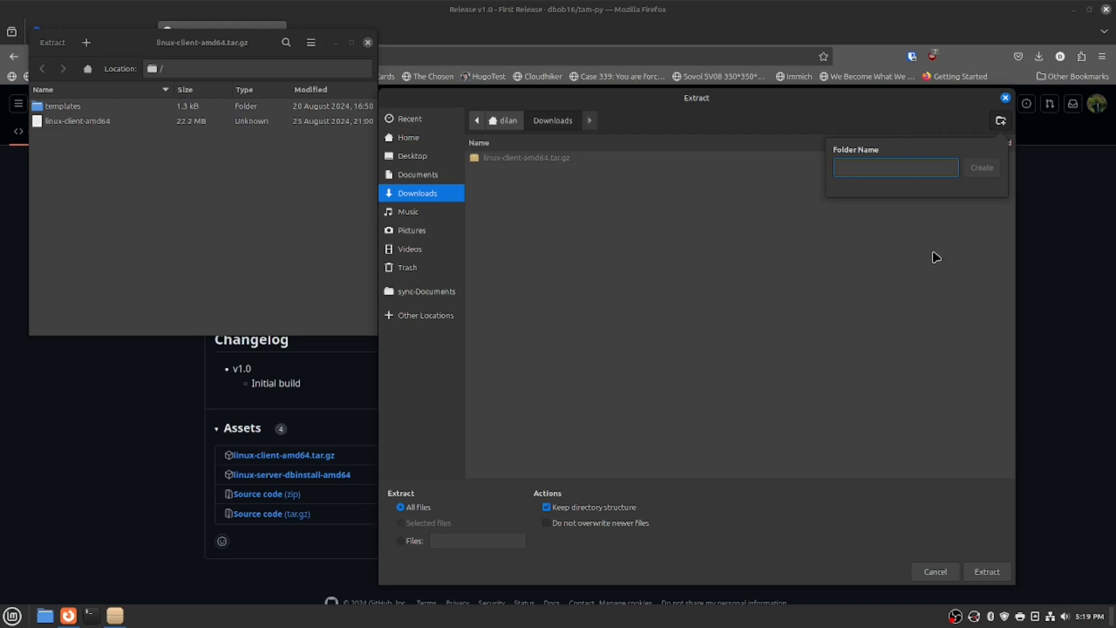
text(tam_demo)
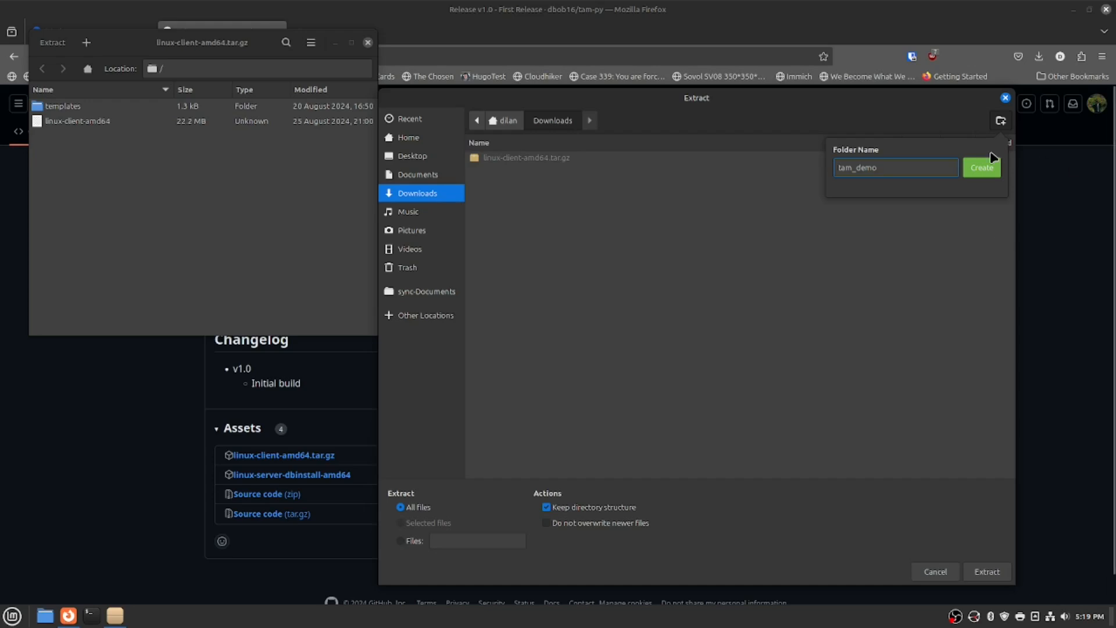
click(982, 169)
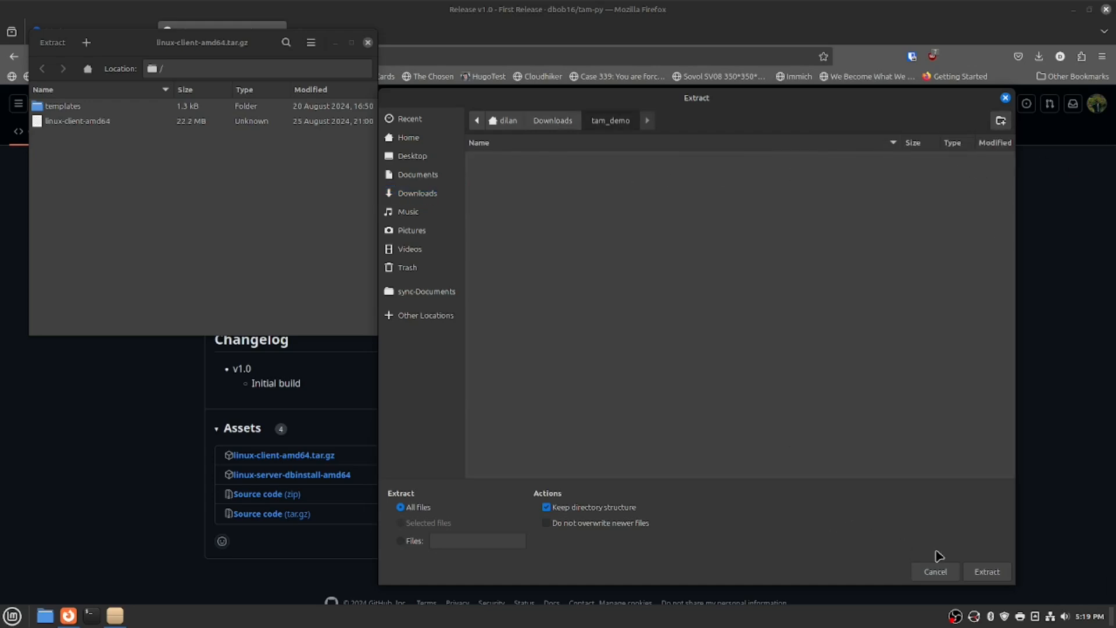
click(986, 572)
click(250, 219)
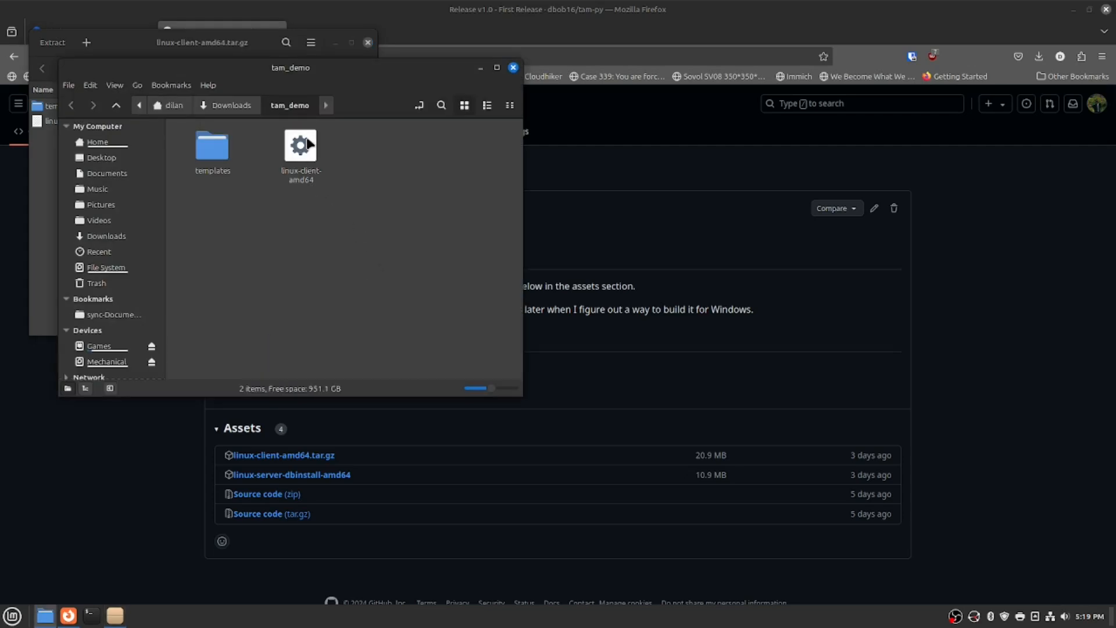
Close the running Ticket Auction Manager and enable Allow executing on linux-client-amd64.
click(307, 153)
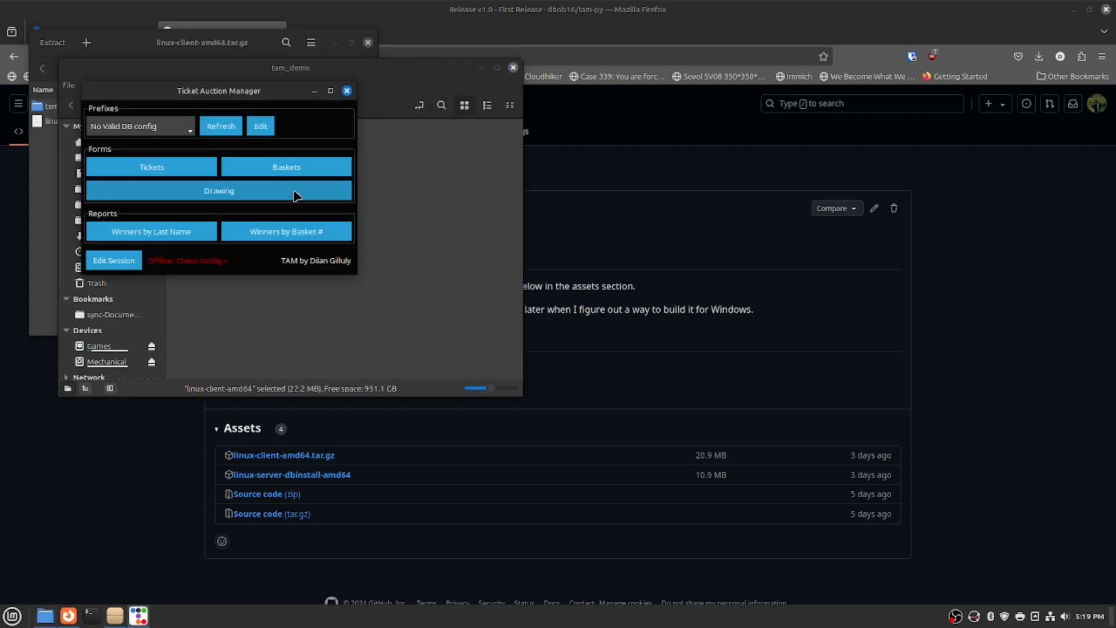
click(348, 91)
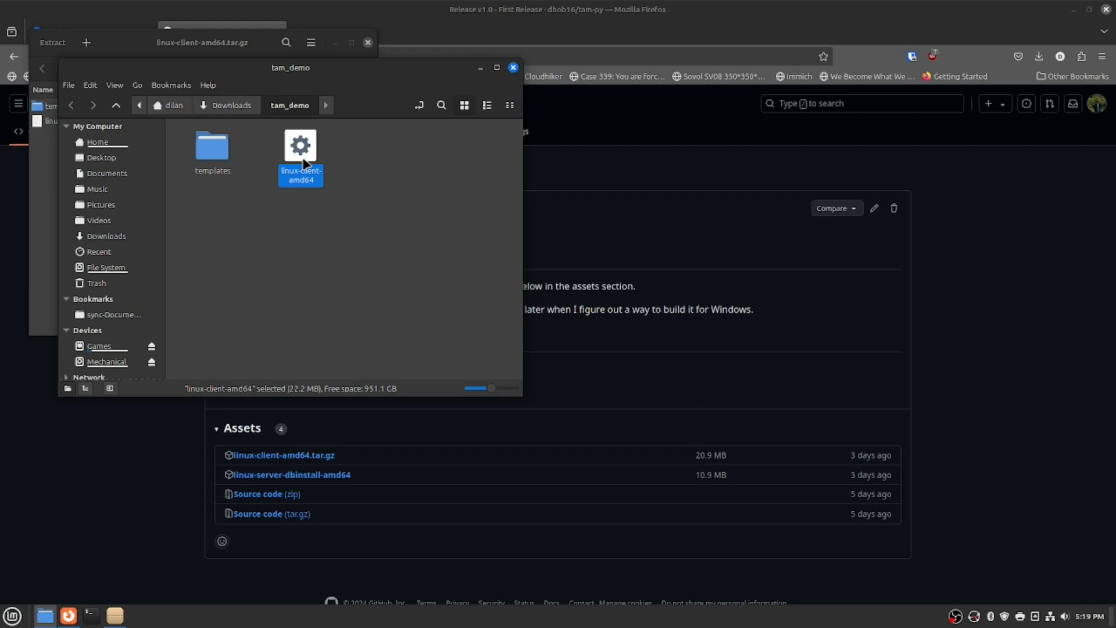
right_click(304, 163)
click(341, 332)
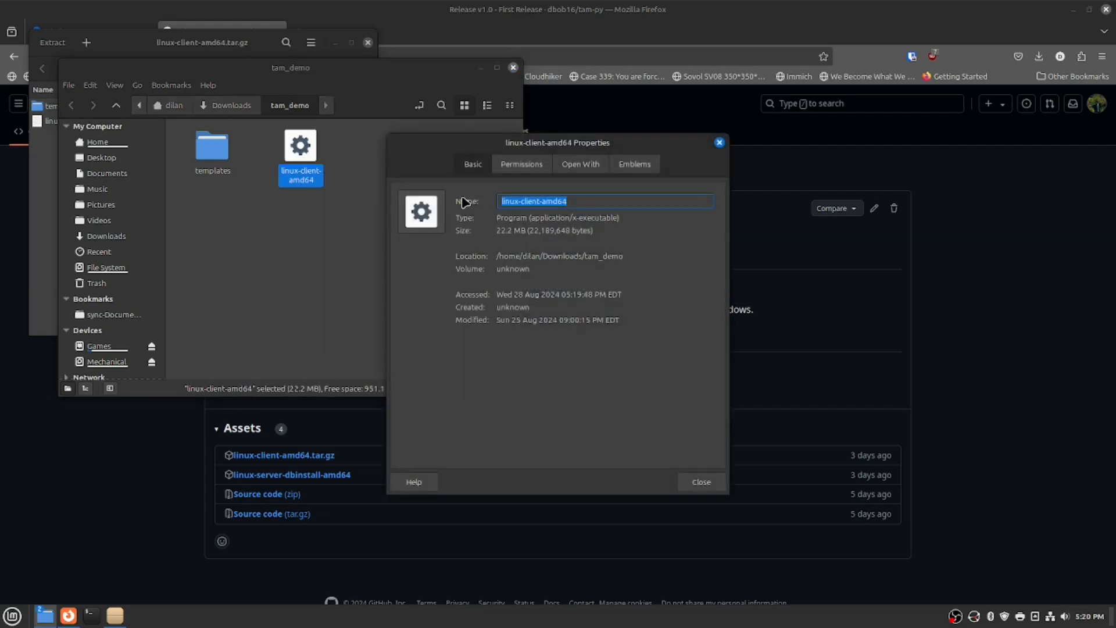
click(521, 165)
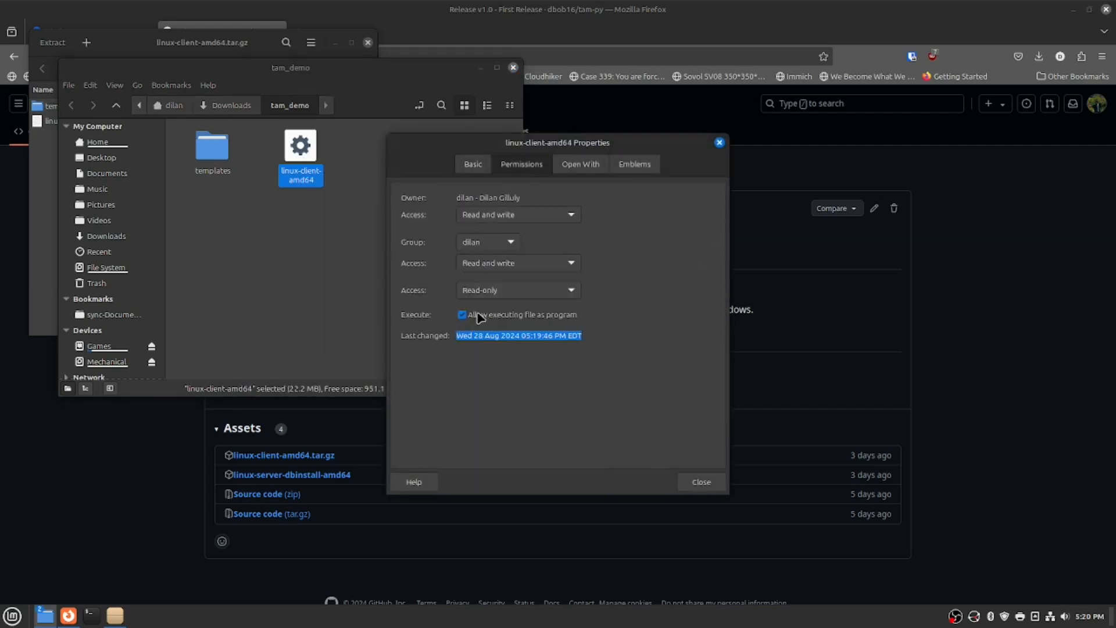
click(703, 486)
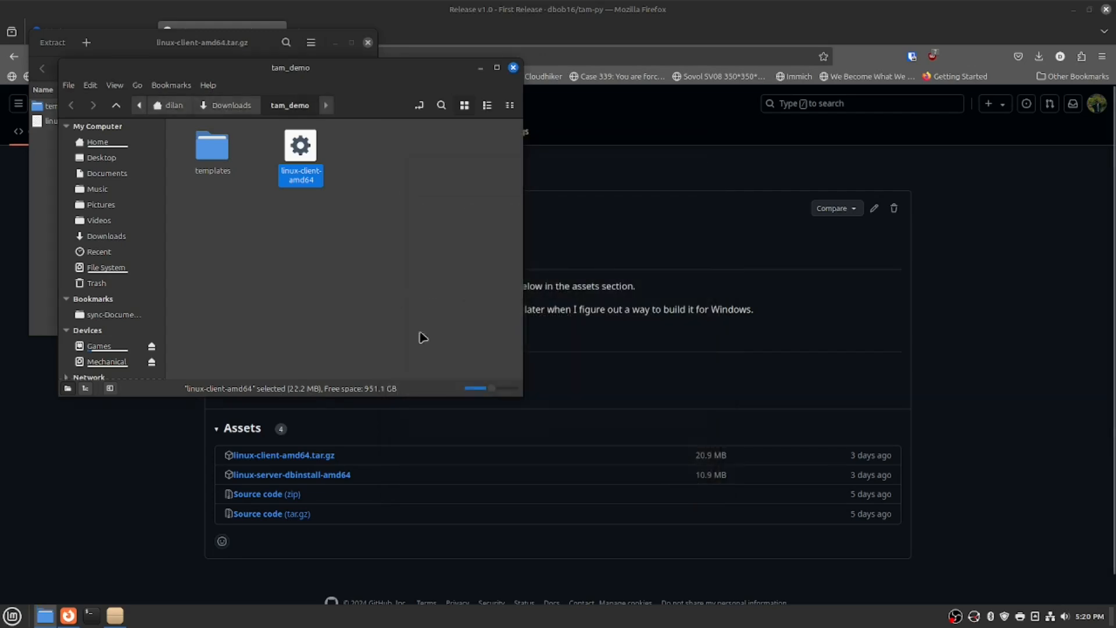
Launch linux-client-amd64 and bring up the Write DB Configuration form via Edit Session.
double_click(306, 163)
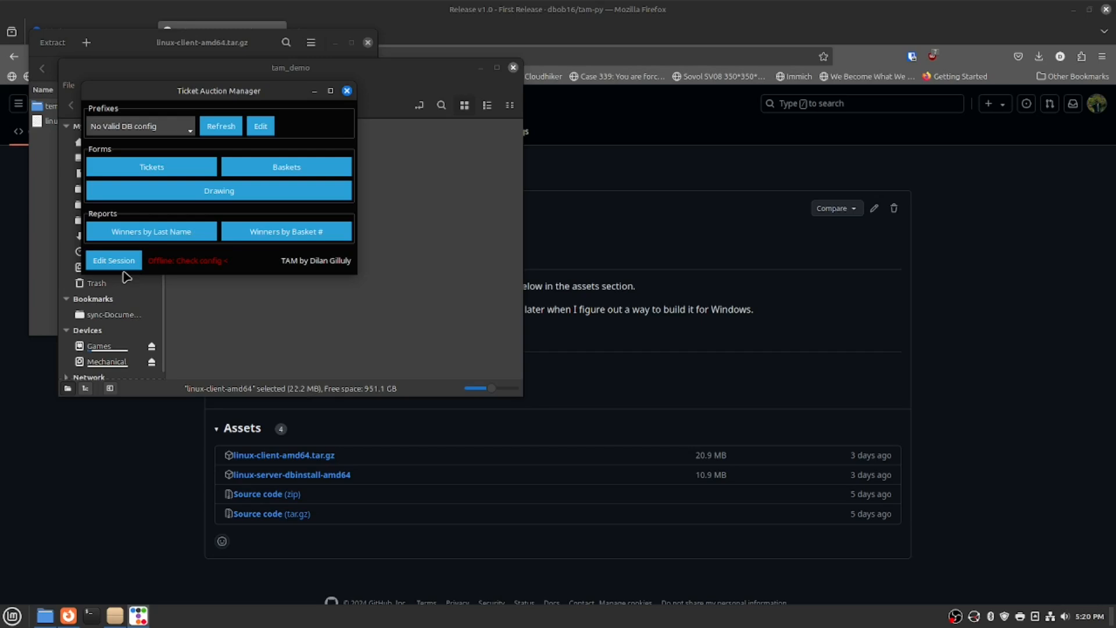
drag(198, 92, 389, 169)
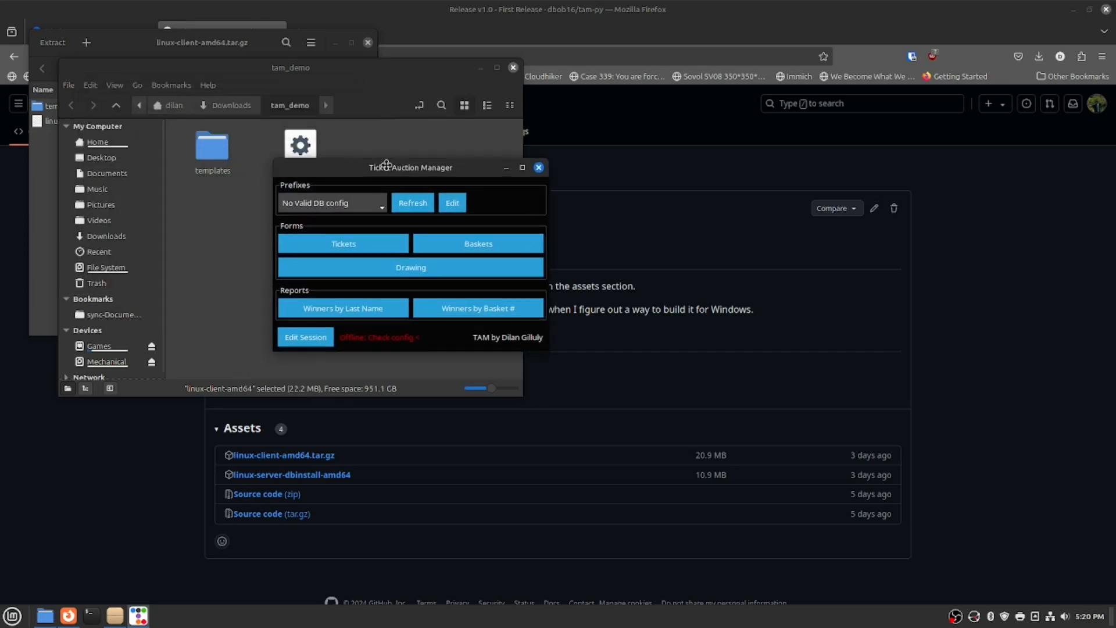
click(308, 339)
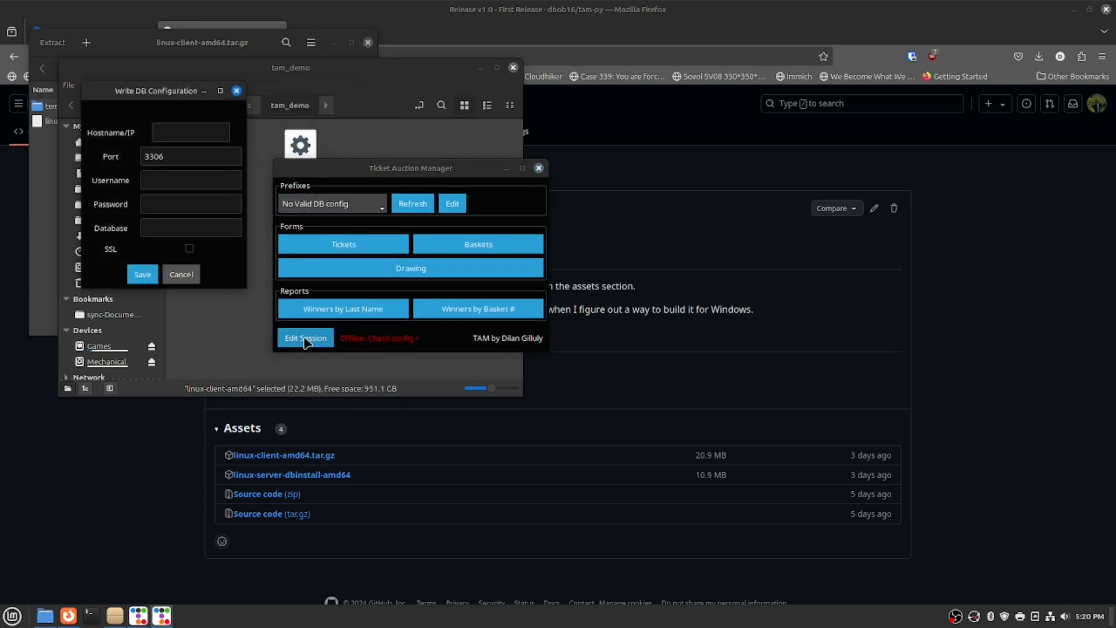
Save a connection with host 172.18.0.2, the database username and password, and database tamtest.
drag(146, 91, 430, 162)
click(473, 201)
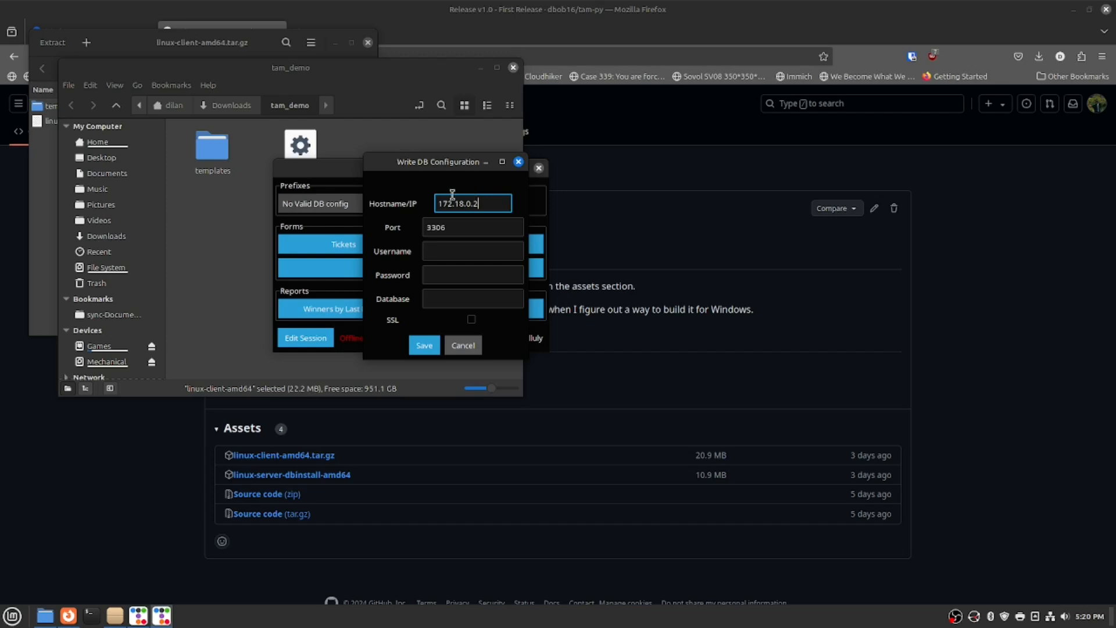
click(446, 251)
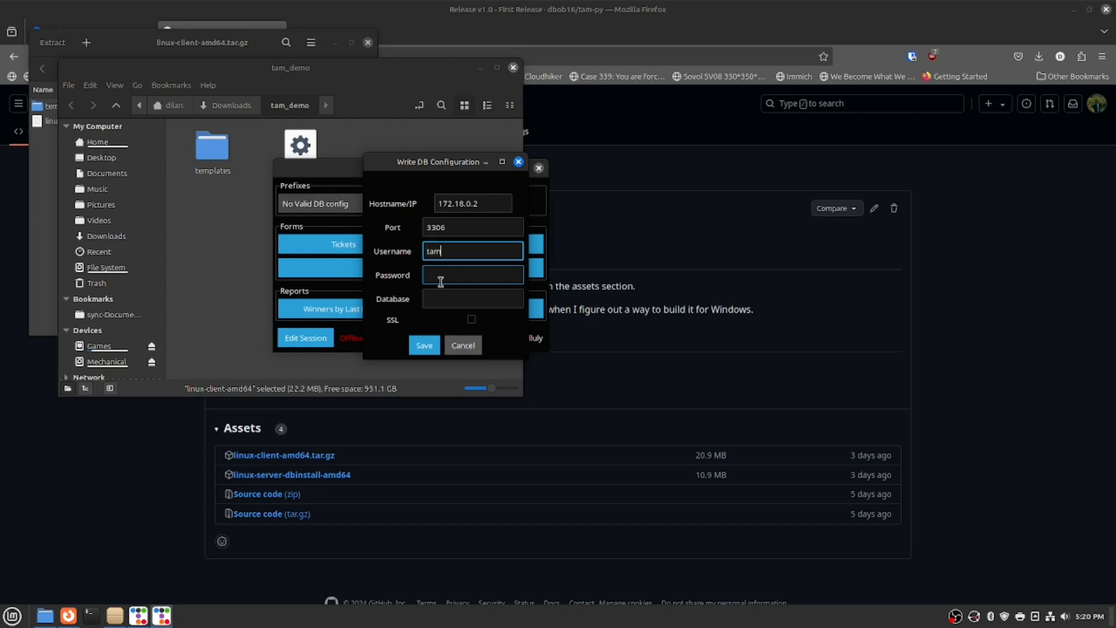
click(441, 282)
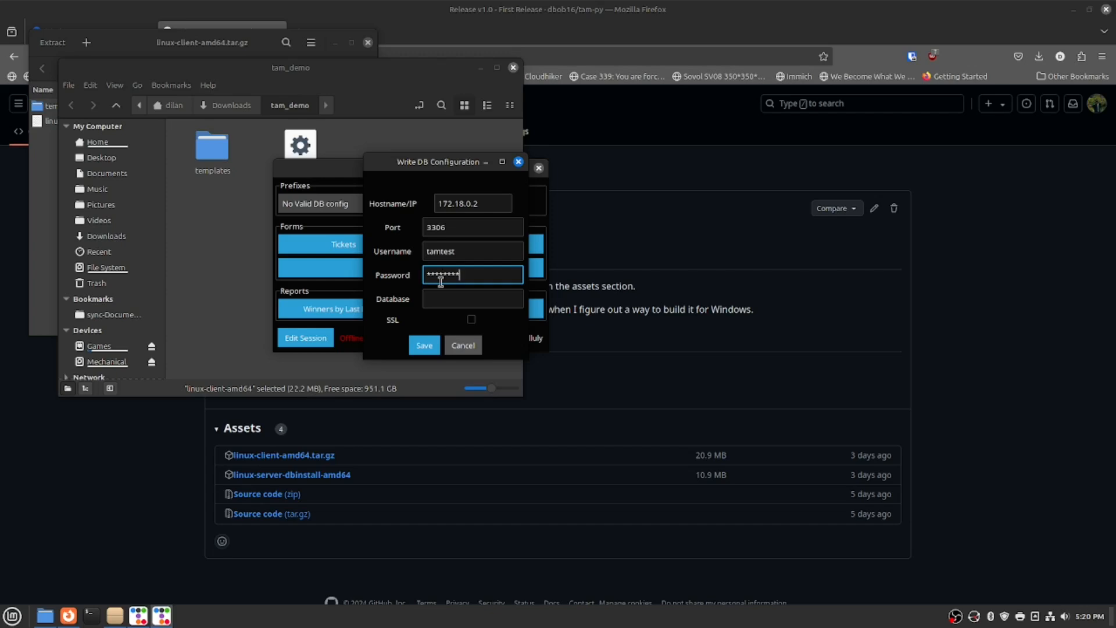
key(Tab)
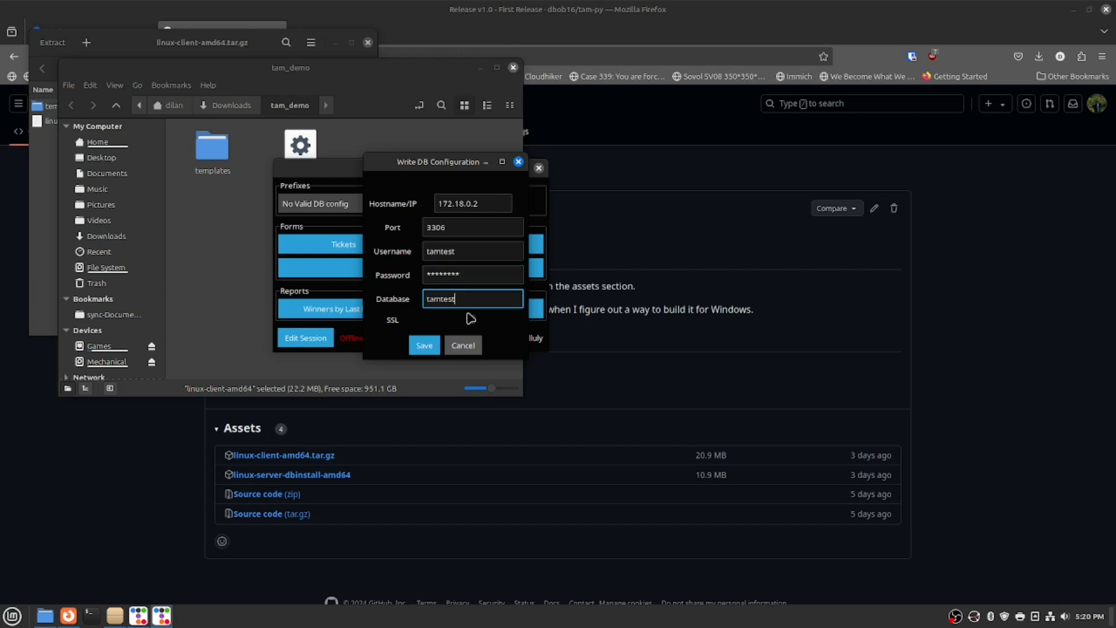
click(424, 346)
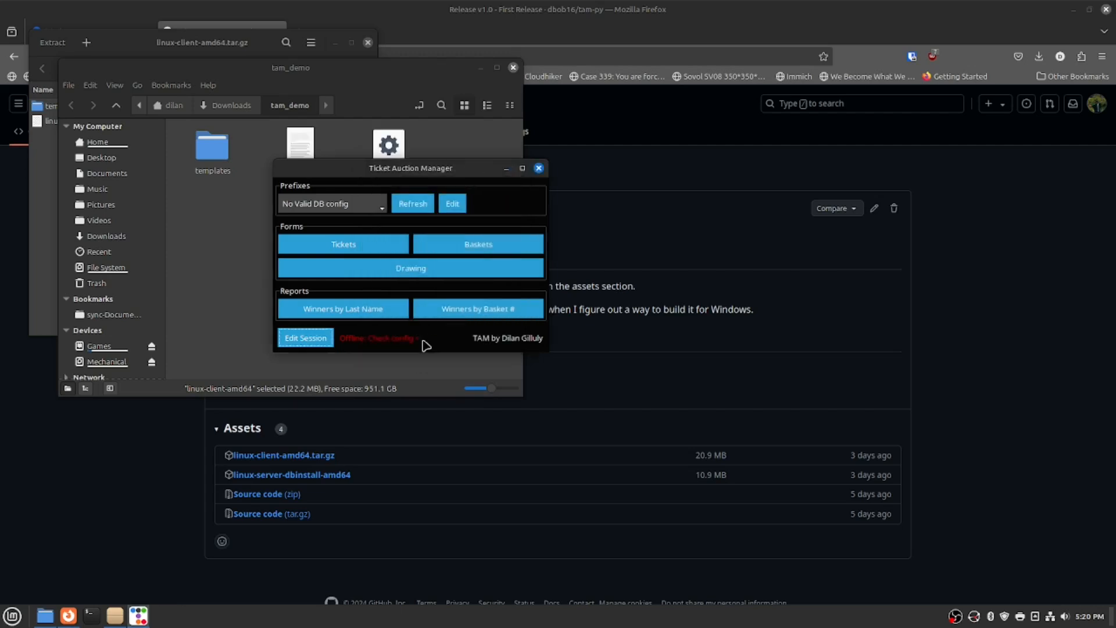
Refresh the database connection so the status changes from offline to Online.
drag(381, 179, 499, 199)
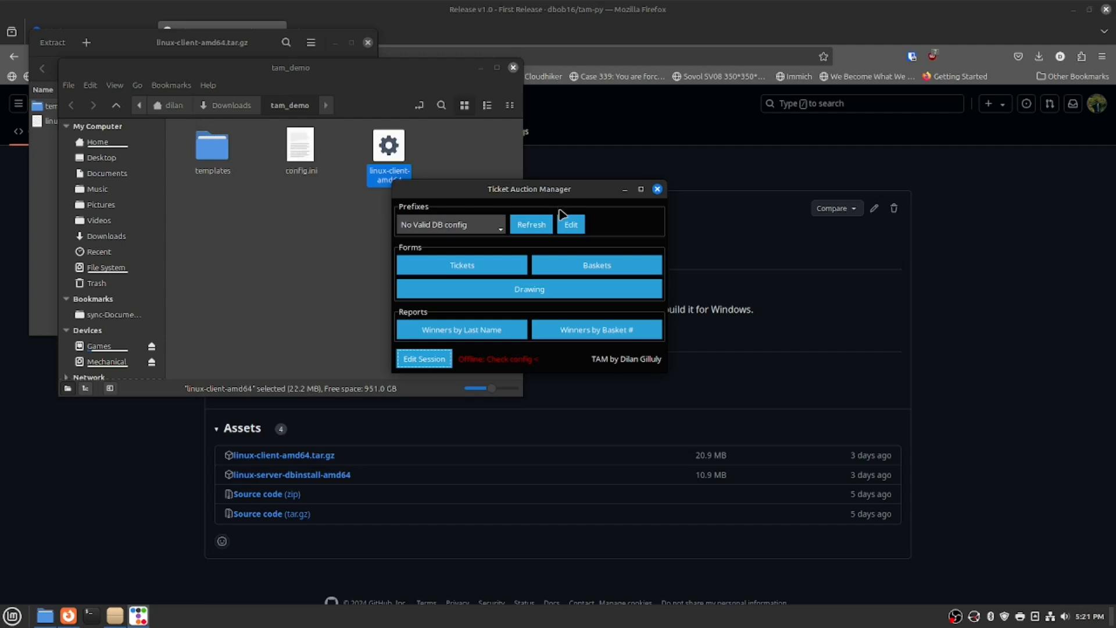
click(530, 224)
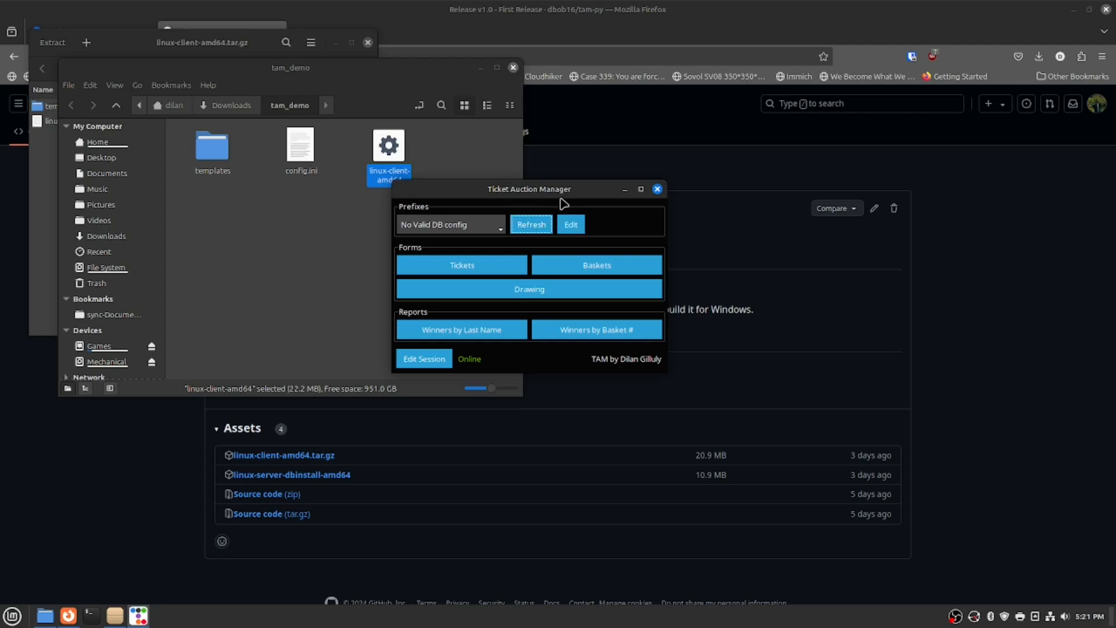
drag(559, 193, 481, 173)
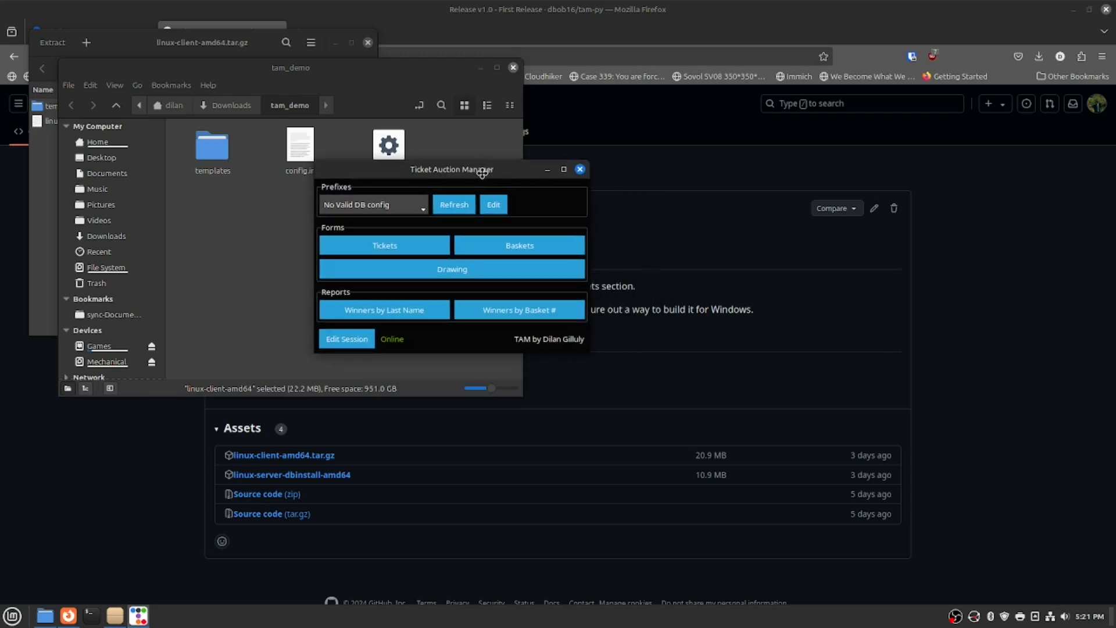
click(496, 211)
Add the prefix 'regular' with Bootstyle secondary.
drag(273, 92, 541, 167)
click(371, 214)
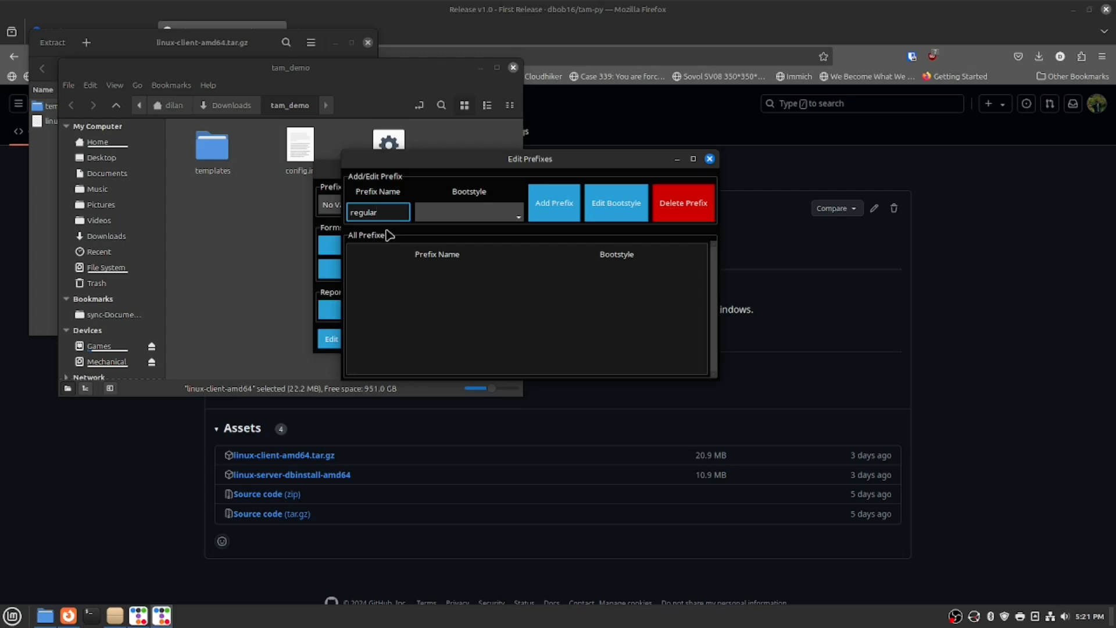
click(443, 215)
click(445, 245)
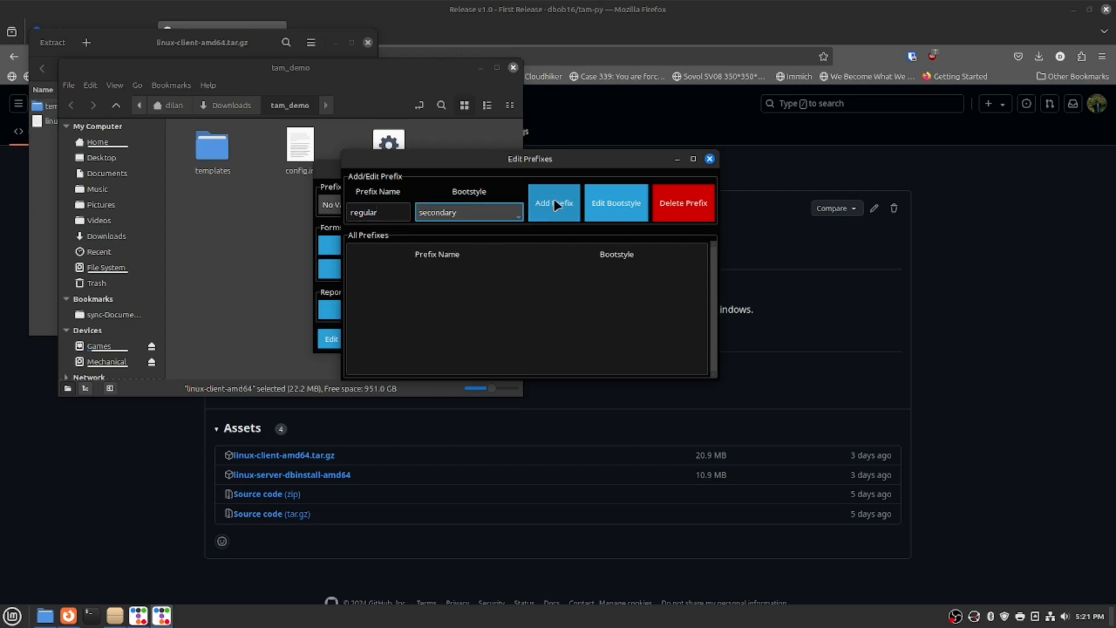
click(554, 213)
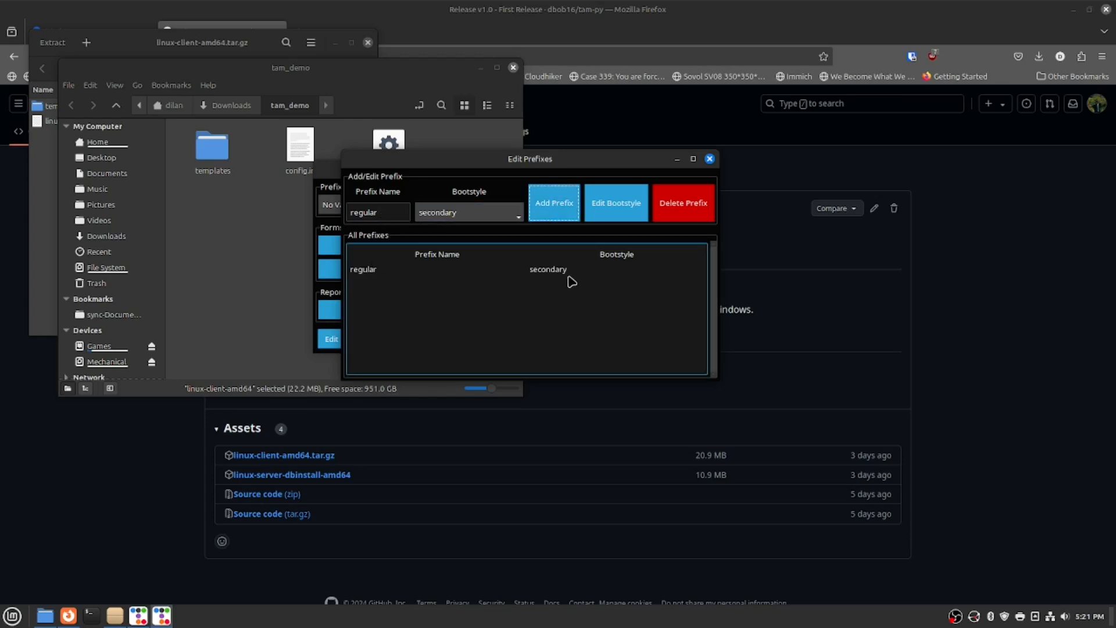
Add the prefix 'specialty' with Bootstyle primary and close the prefix editor.
double_click(387, 210)
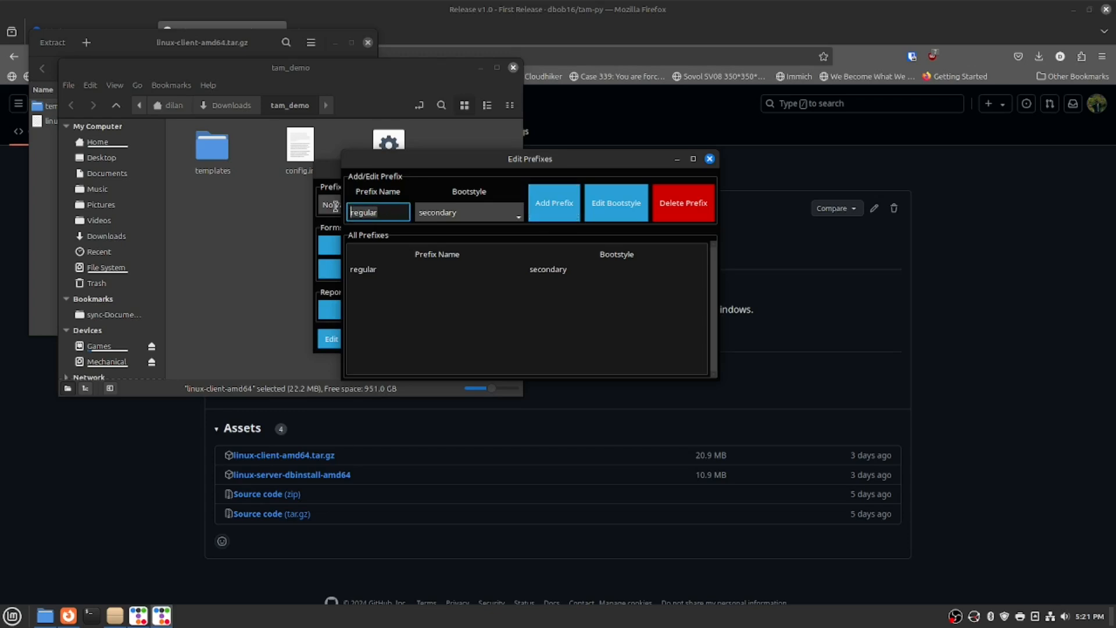
text(specialty)
click(459, 212)
click(488, 228)
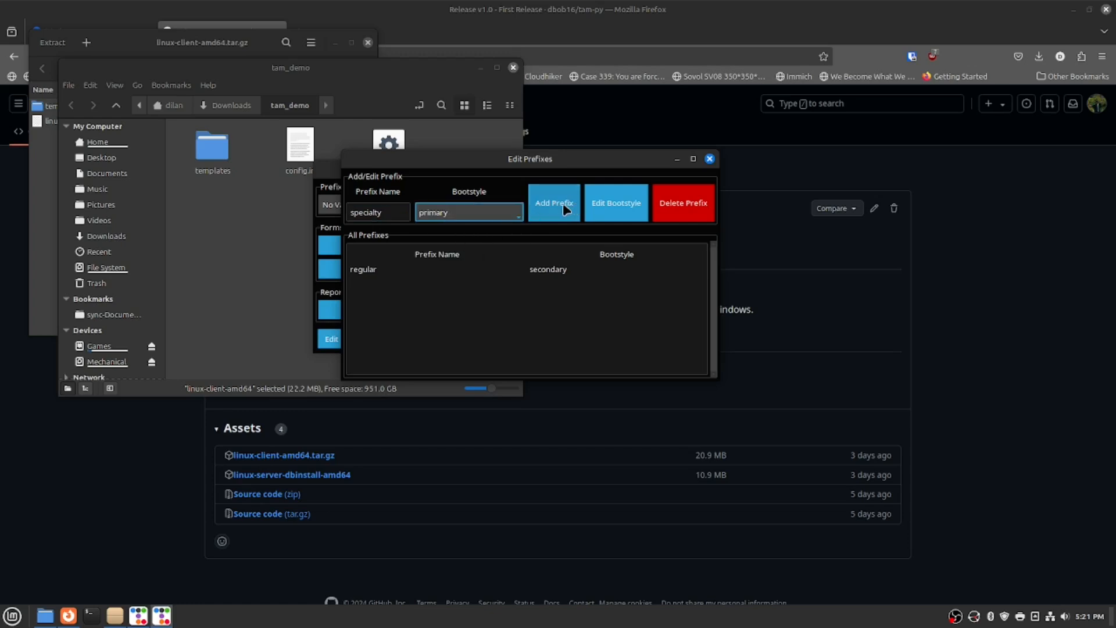
click(563, 204)
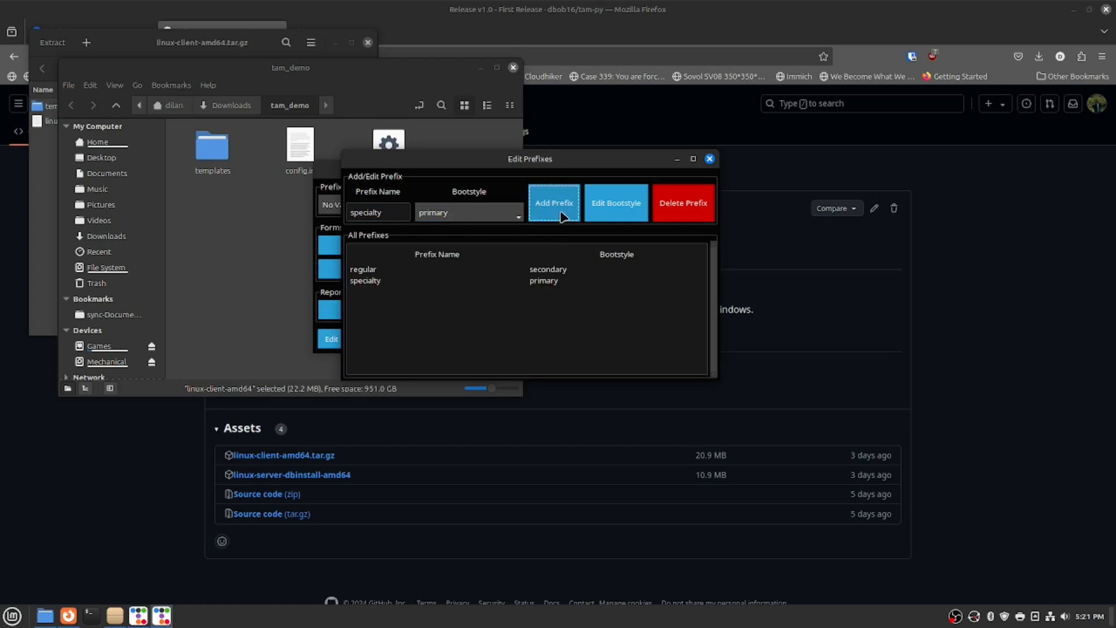
click(710, 159)
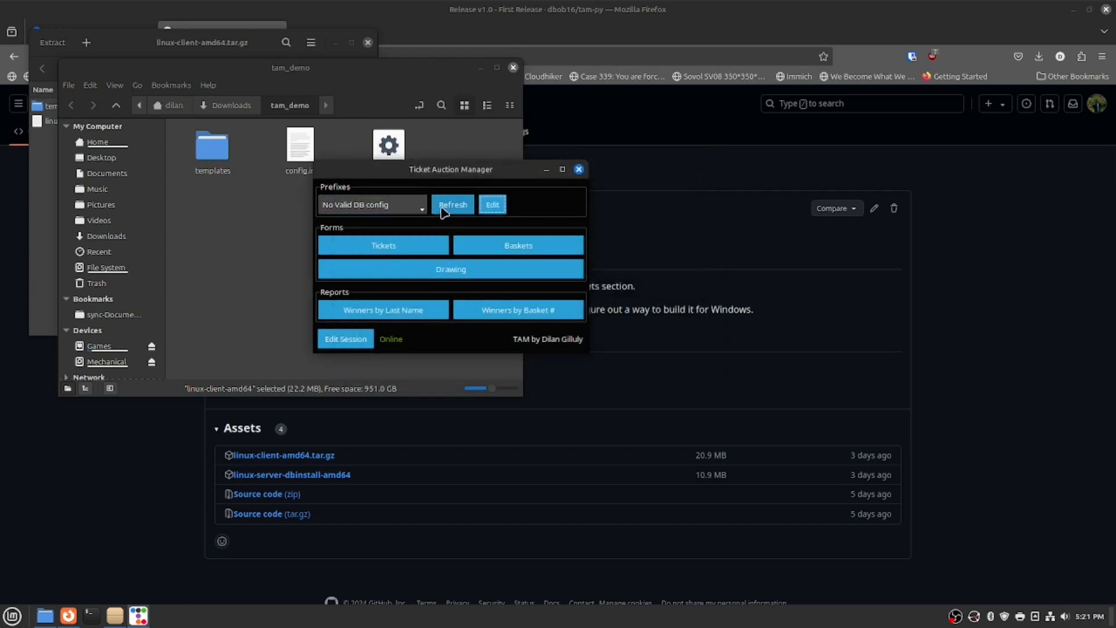
Reload the prefixes and switch between Specialty and Regular in the Prefixes list.
click(449, 206)
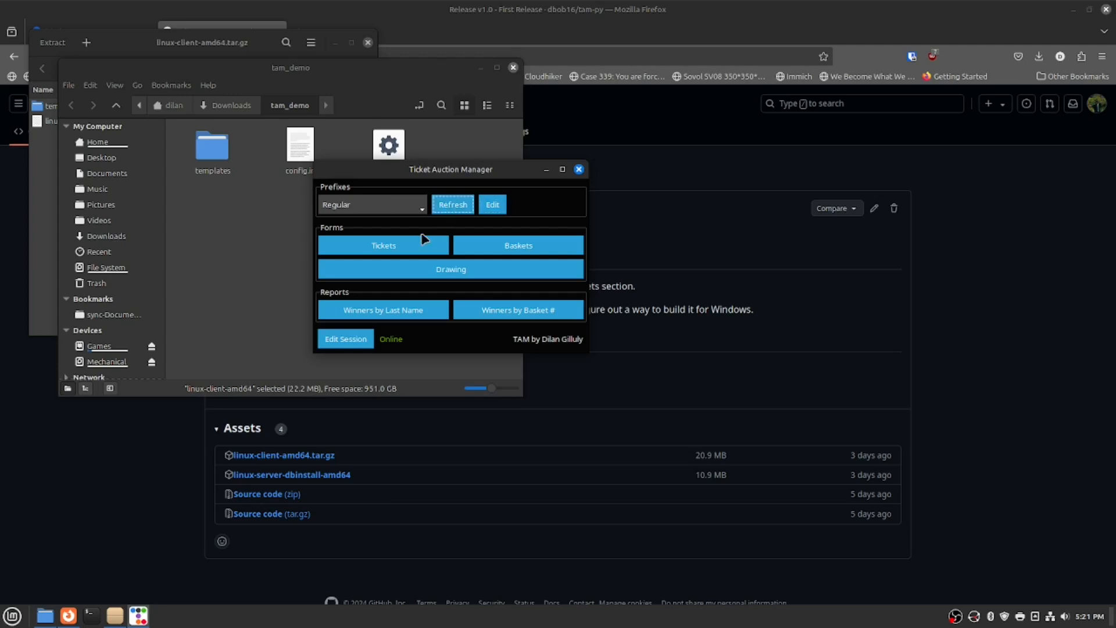
click(388, 209)
click(382, 234)
click(390, 208)
click(385, 223)
click(387, 206)
click(385, 234)
click(390, 207)
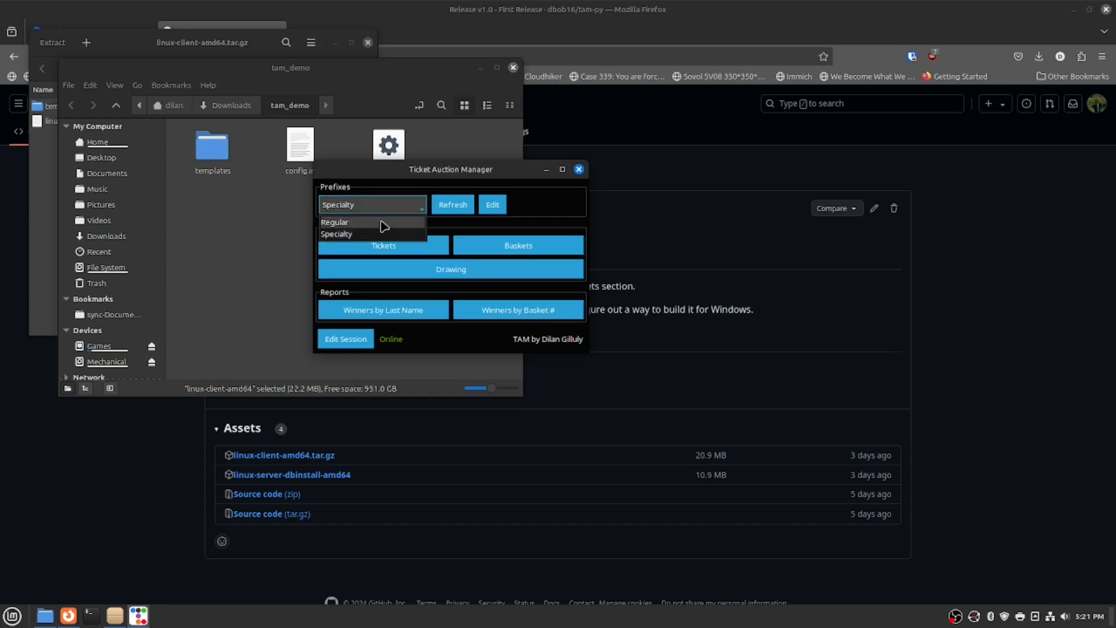
click(384, 223)
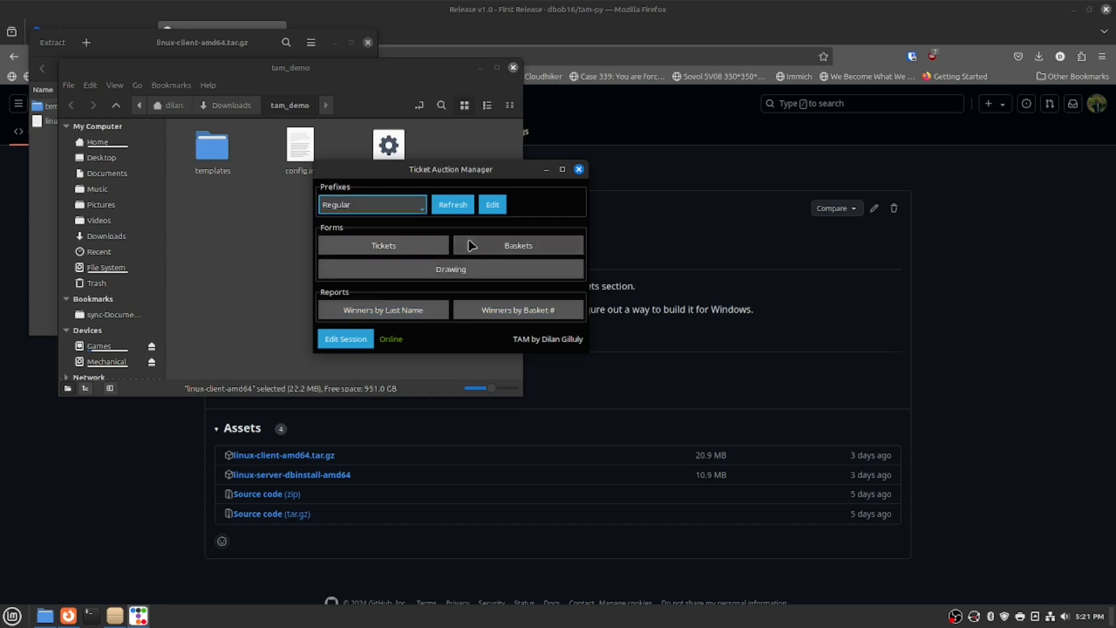
Open and close the ticket forms for Regular, then for Specialty.
click(414, 248)
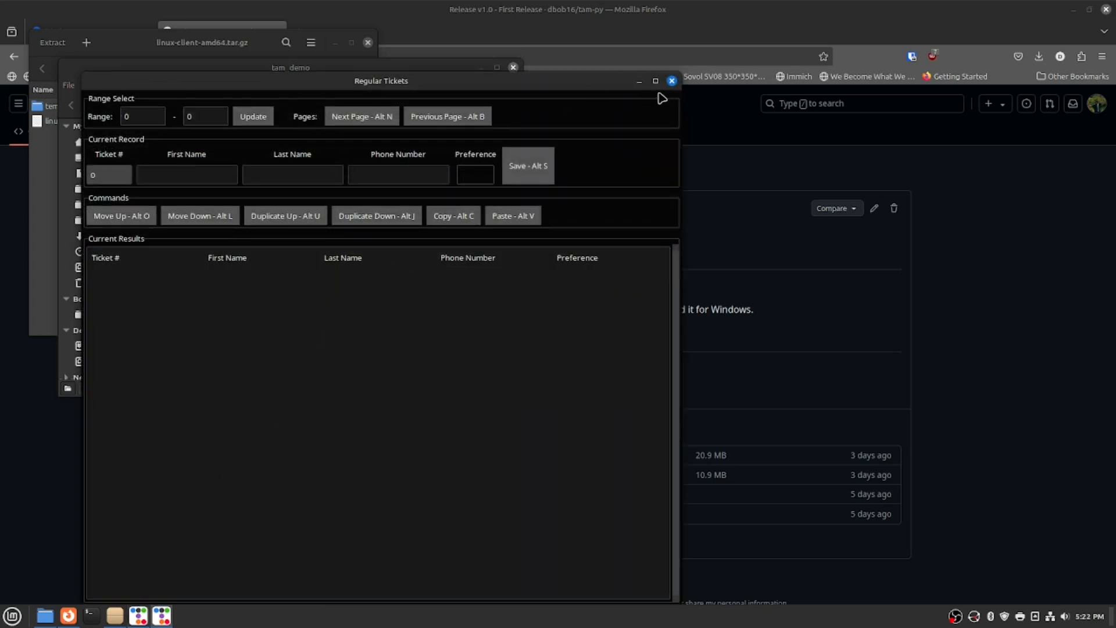
click(672, 81)
click(401, 204)
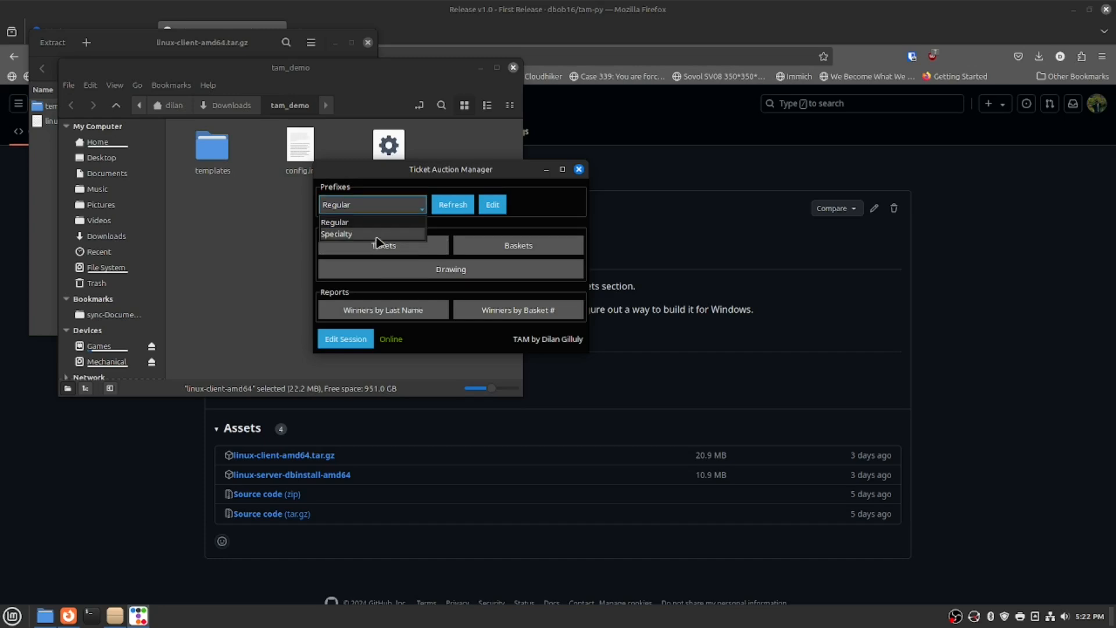
click(379, 235)
click(384, 245)
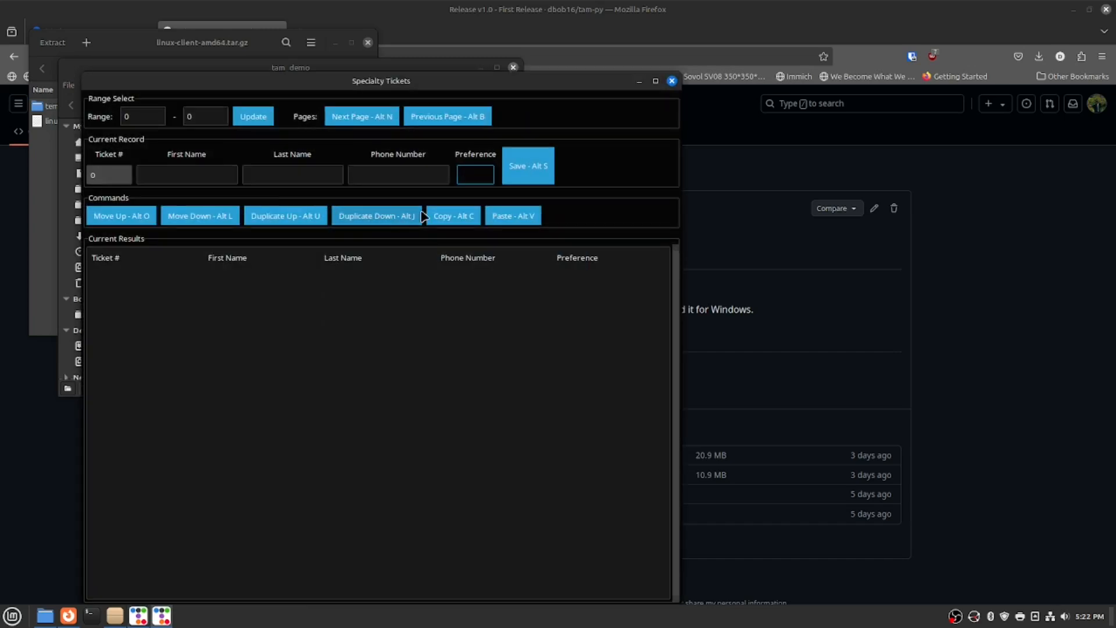
click(672, 81)
Select Regular again and open its Tickets form, moved up and to the right.
click(404, 207)
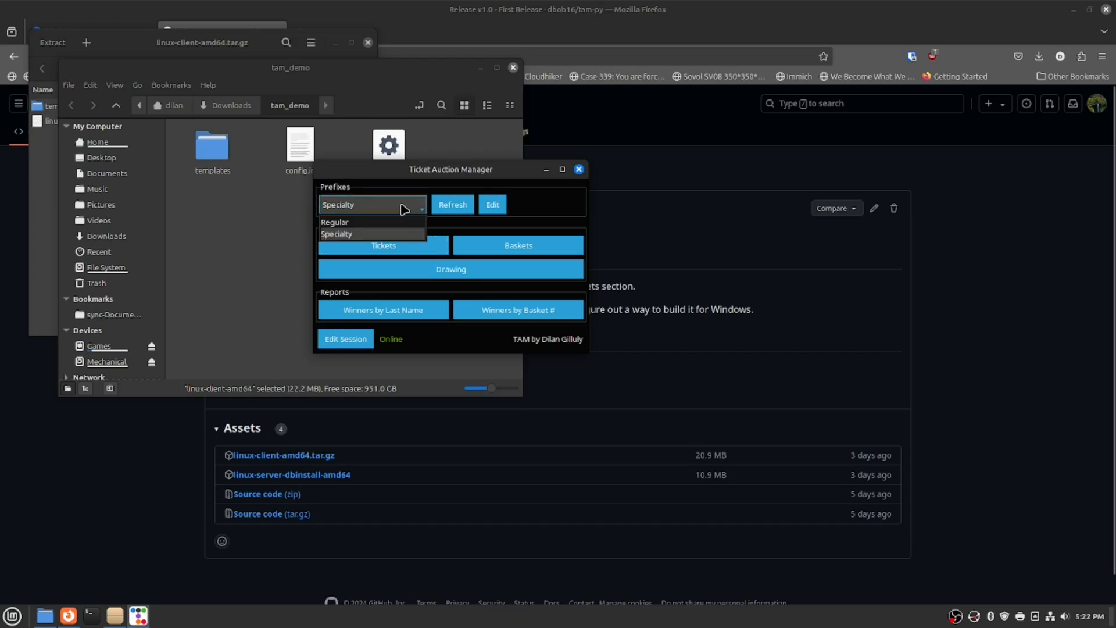
click(372, 224)
click(373, 250)
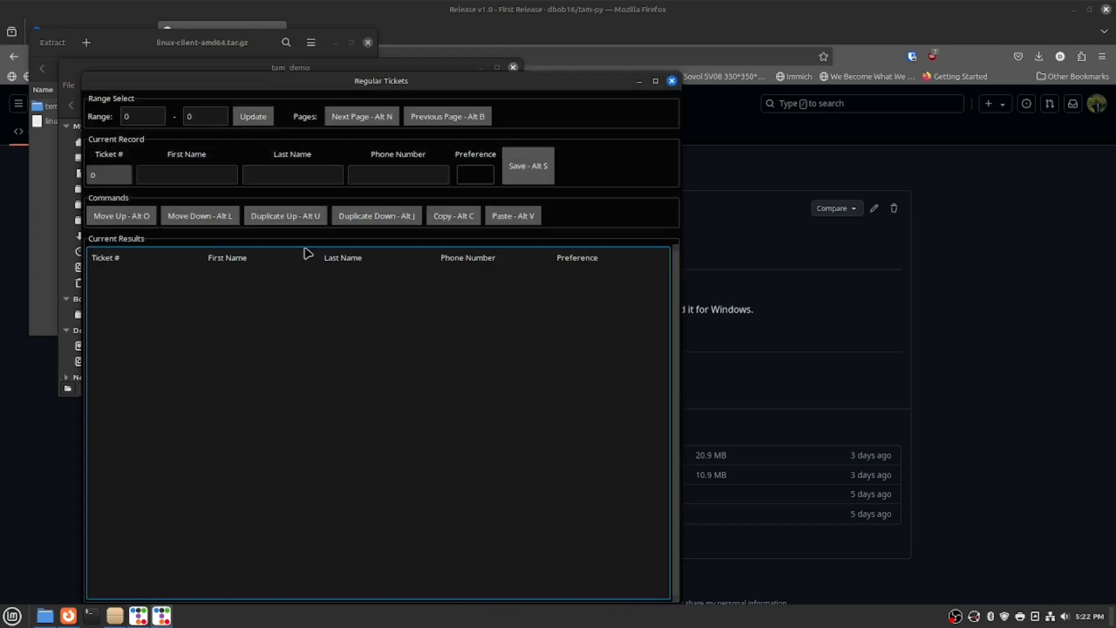
drag(429, 81, 505, 29)
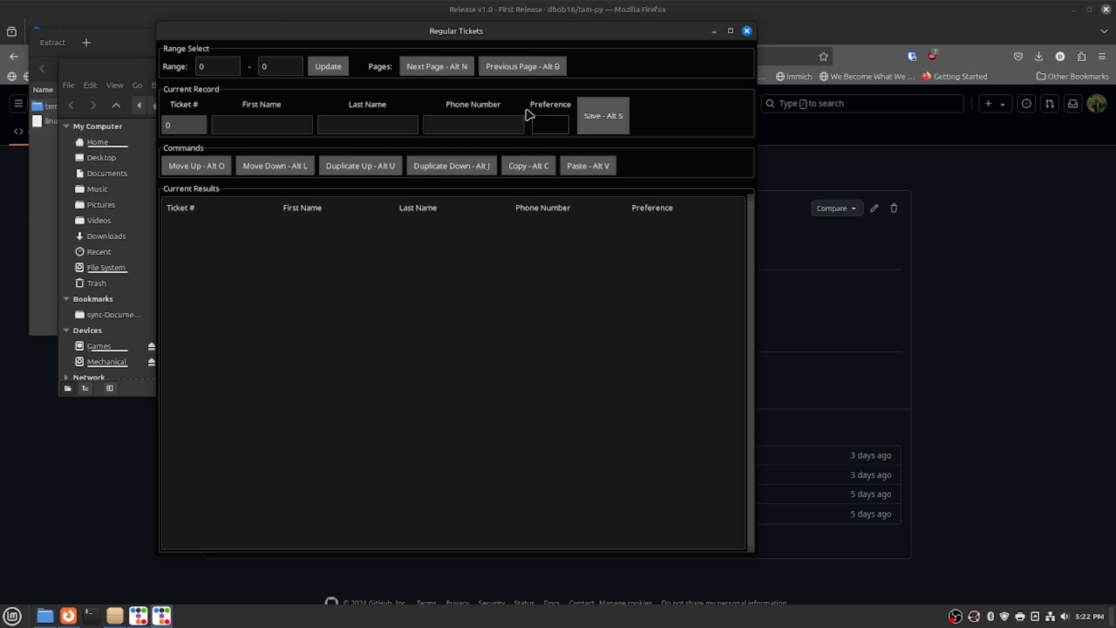
click(220, 68)
Set the ticket Range to 1001–1020 and apply it.
key(BackSpace)
text(1001)
key(Tab)
text(1020)
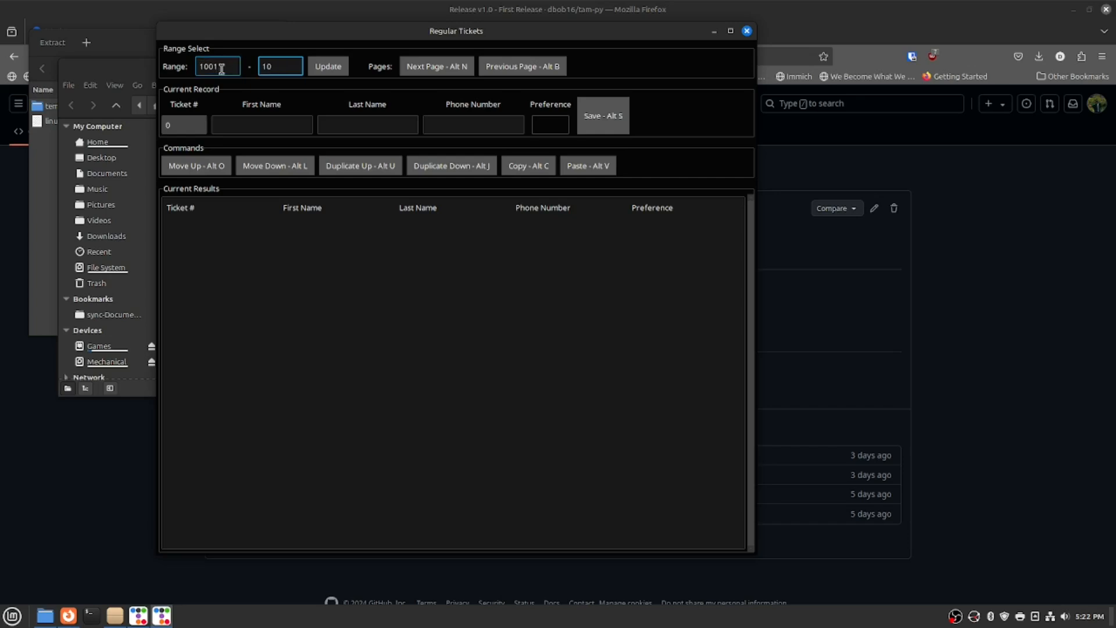
key(Tab)
key(Return)
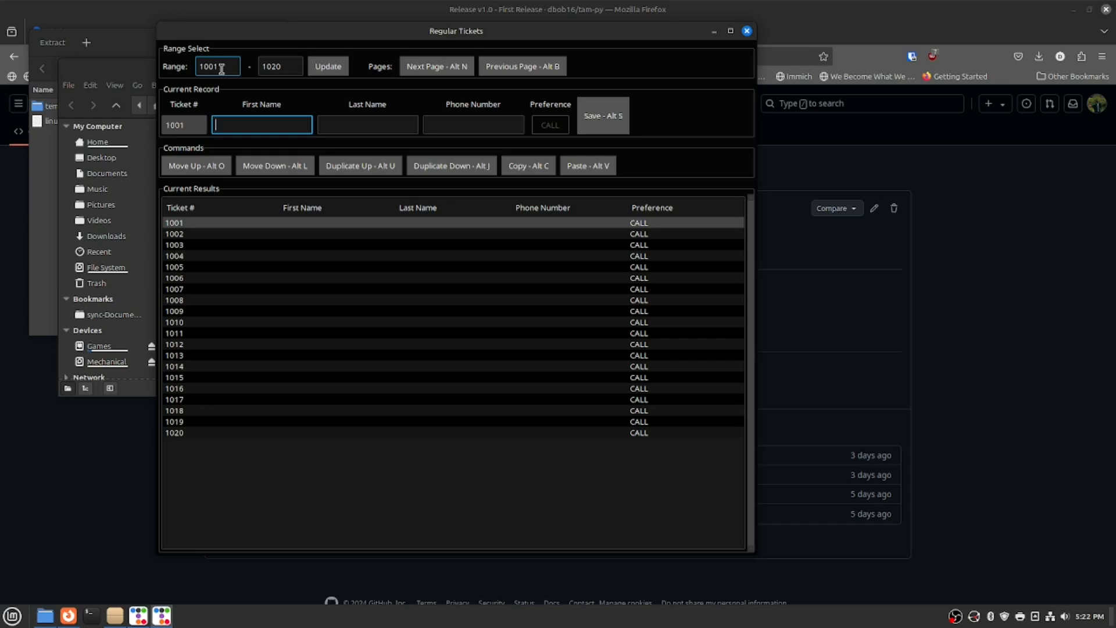
Fill in ticket 1001's holder first name, last name and phone number.
text(jfkle)
key(Tab)
text(kjlfewl)
key(Tab)
text(55)
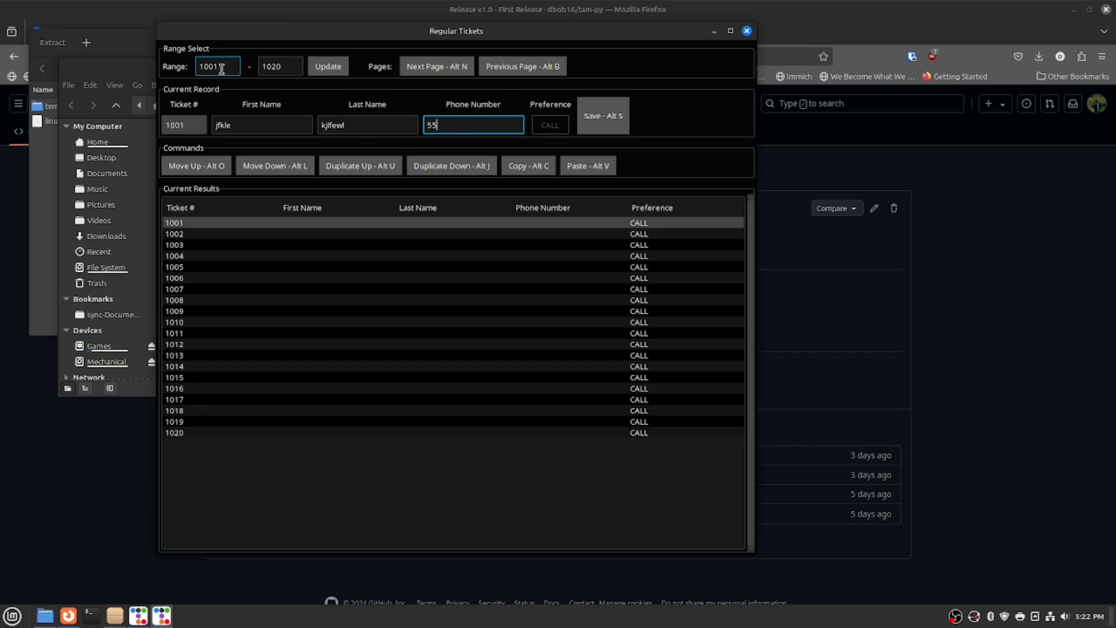
text(55555555)
key(Tab)
Switch ticket 1001's preference to TEXT, save it, then step to 1002 and back.
key(space)
key(space)
key(space)
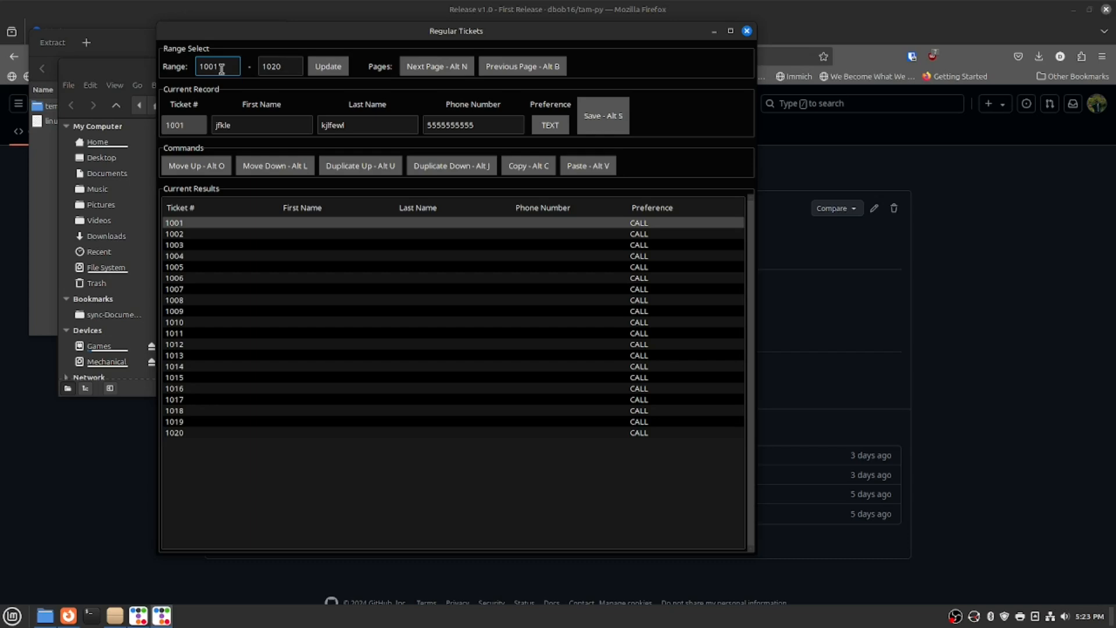
key(alt+s)
key(alt+l)
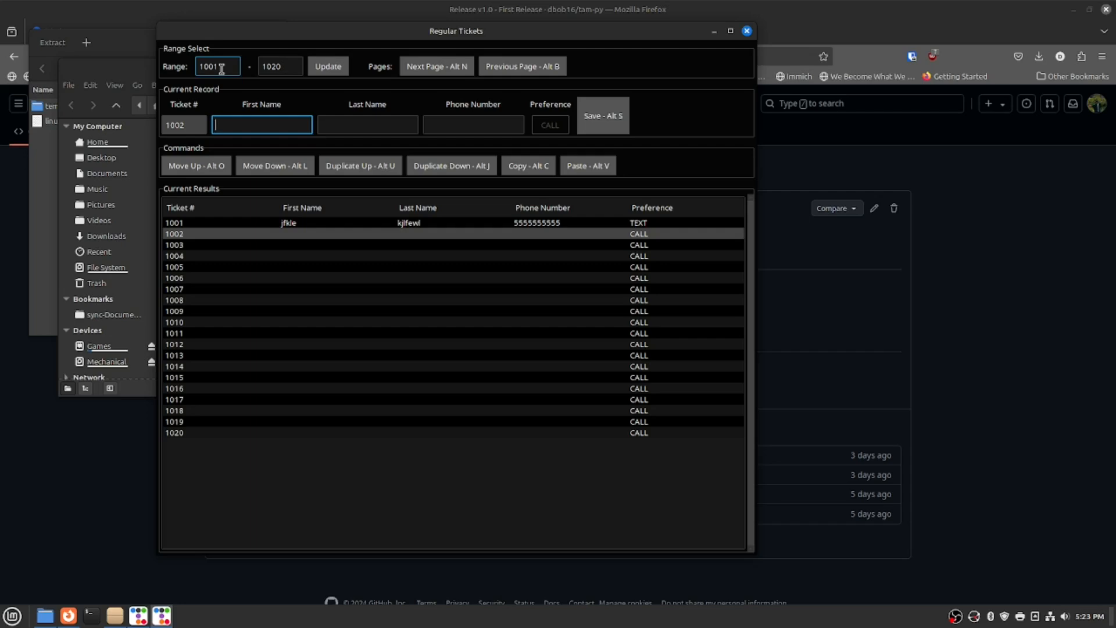
key(alt+o)
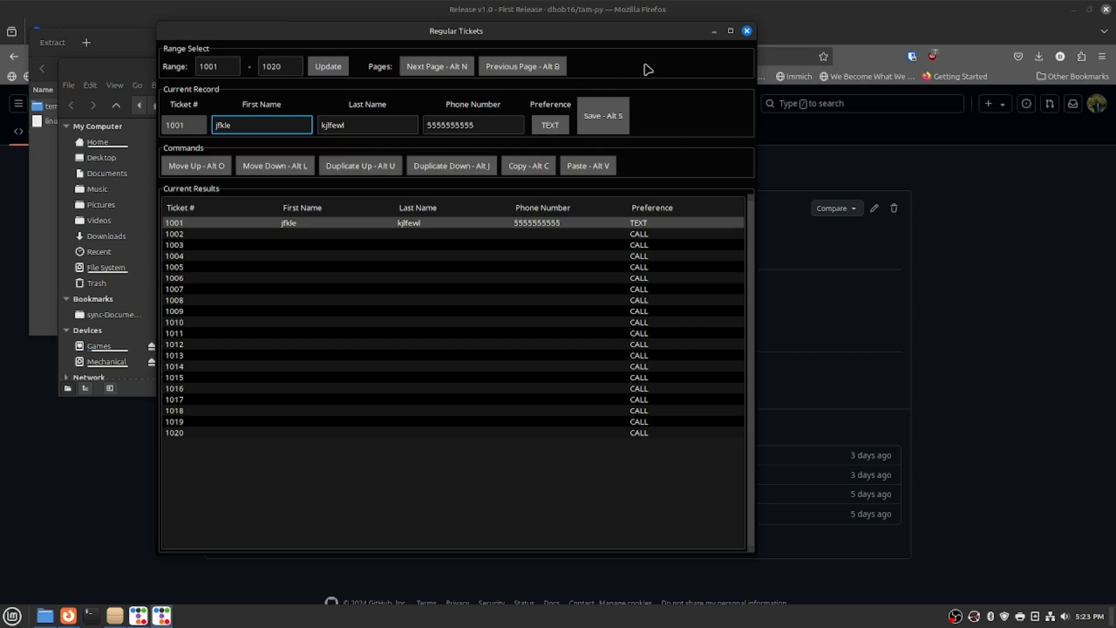
Duplicate ticket 1001 into 1002–1004 and paste-save holder records into tickets 1005–1008.
key(alt+j)
key(alt+j)
key(alt+j)
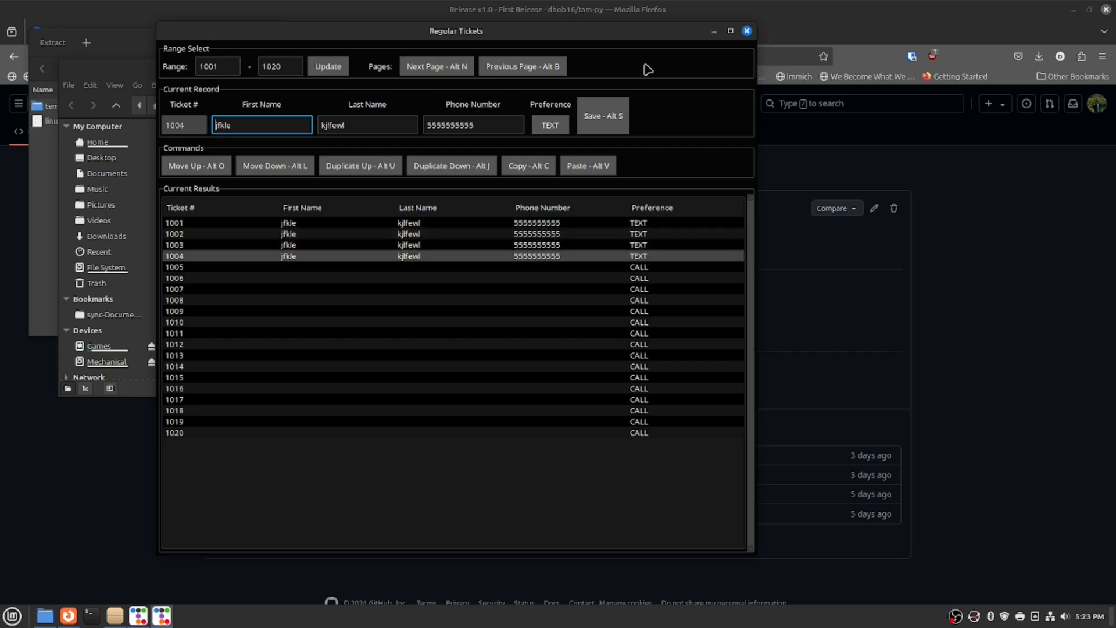
key(alt+l)
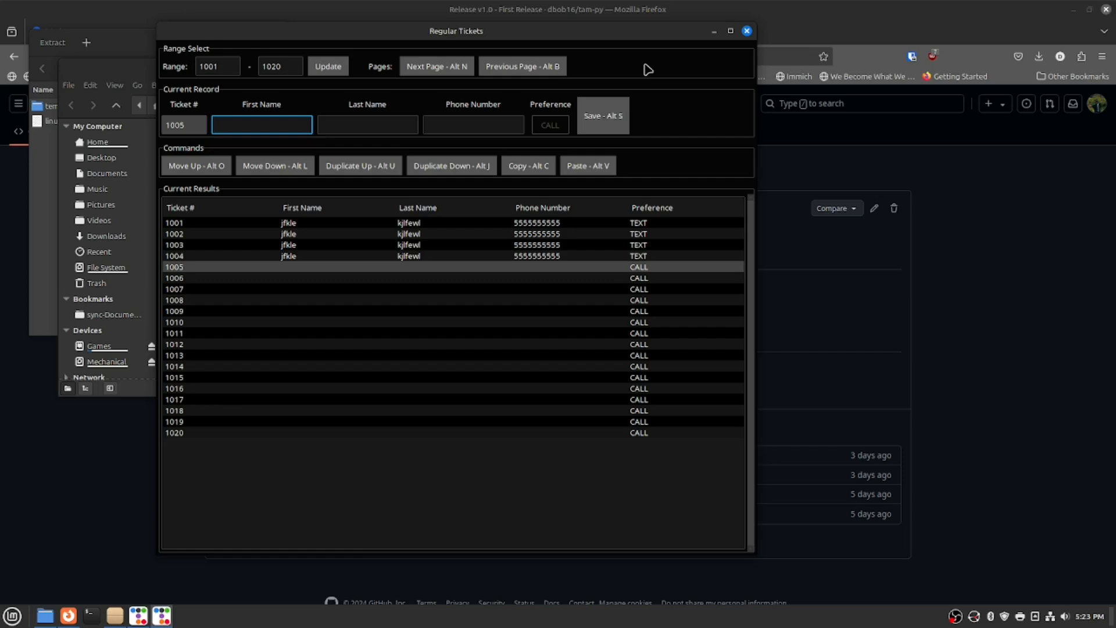
key(alt+v)
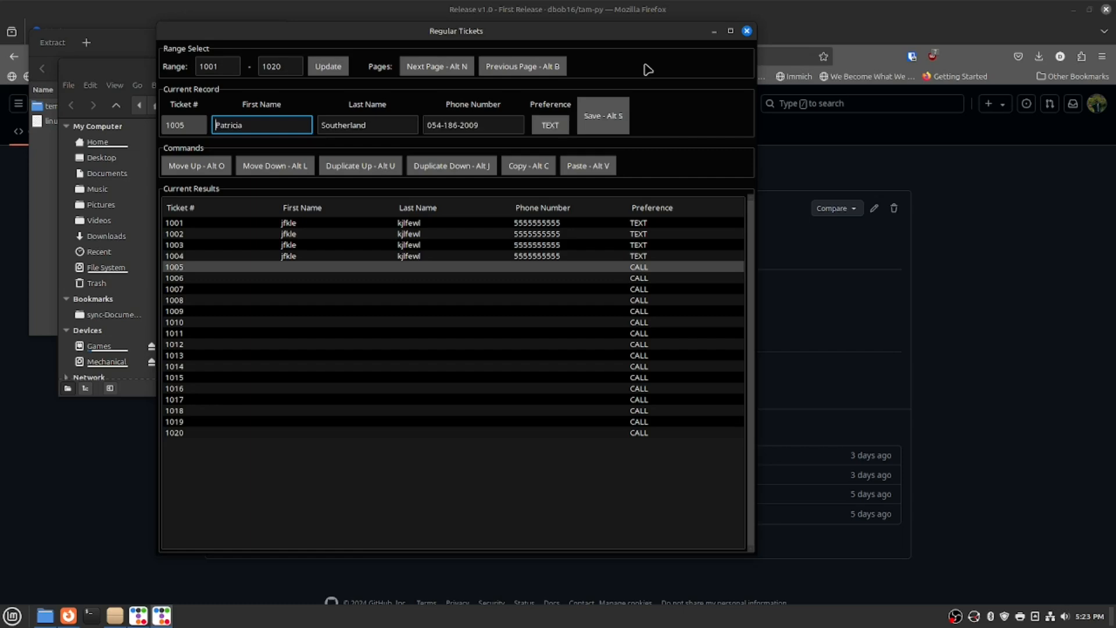
key(alt+s)
key(alt+v)
key(alt+s)
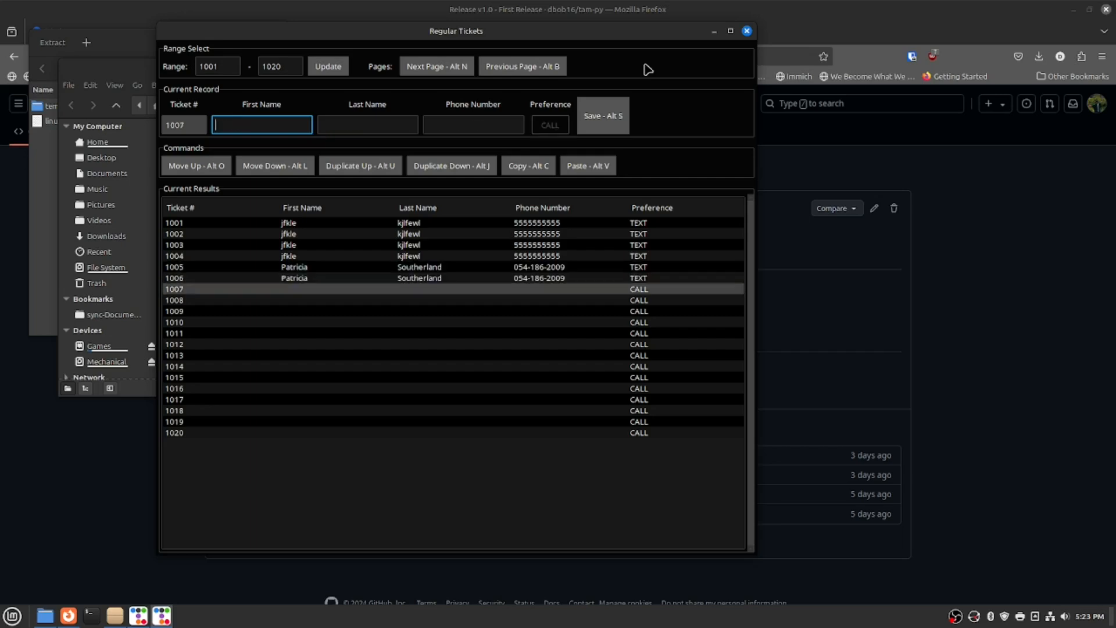
key(alt+v)
key(alt+s)
key(alt+v)
key(alt+s)
Paste and save buyer records into the following tickets from 1009 onward.
key(alt+v)
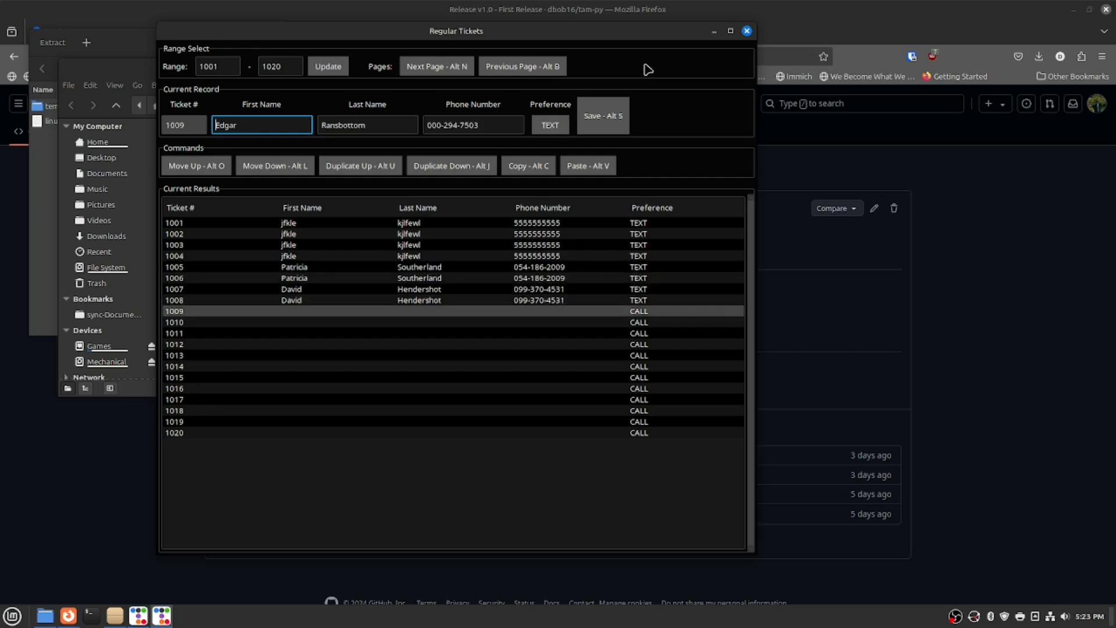
key(alt+s)
key(alt+v)
key(alt+s)
key(alt+v)
key(alt+s)
key(alt+v)
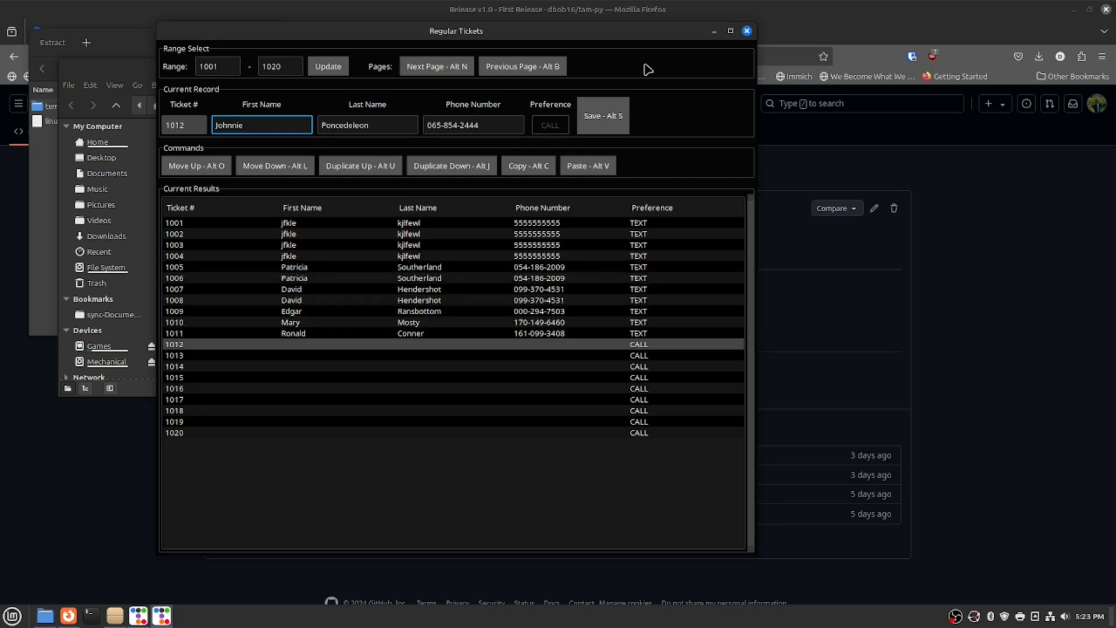
key(alt+s)
key(alt+v)
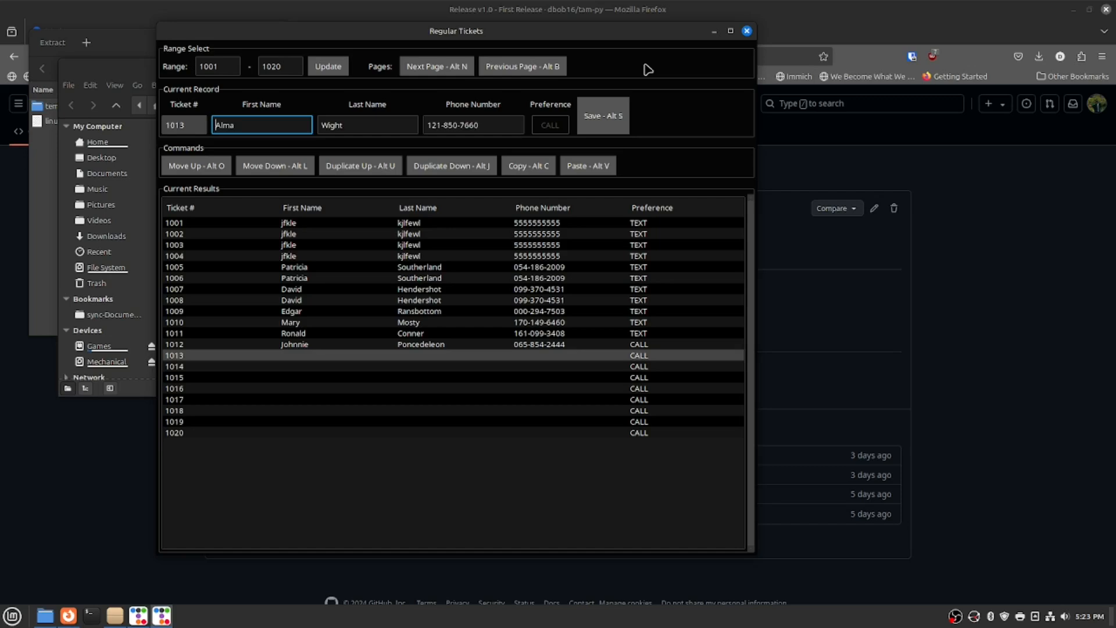
key(alt+s)
key(alt+v)
key(alt+s)
key(alt+v)
key(alt+s)
key(alt+v)
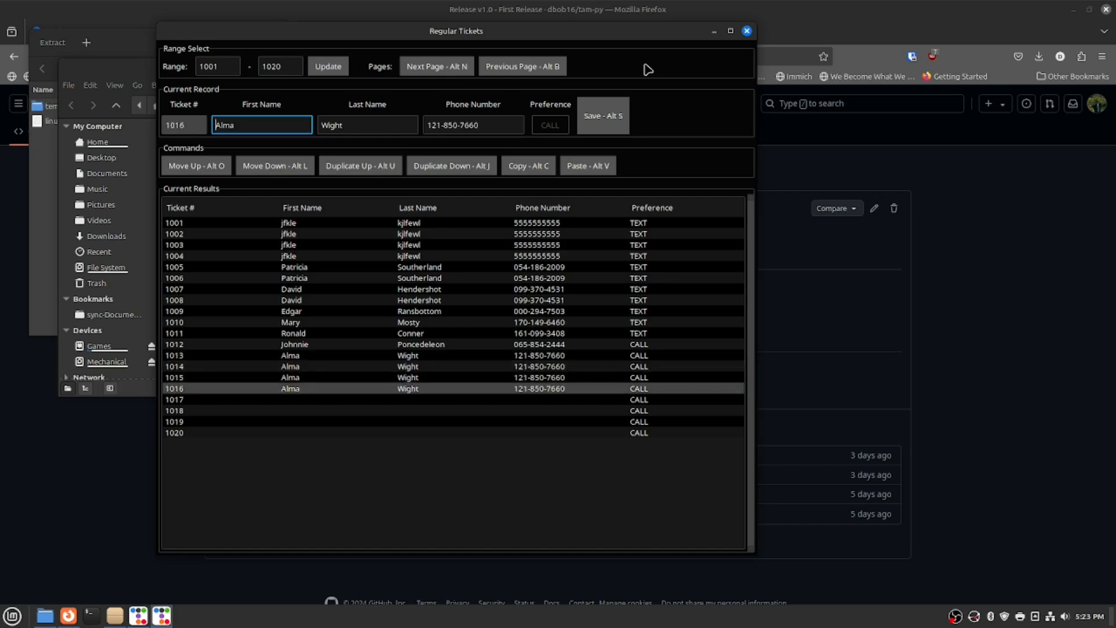
Duplicate a record up into 1012, fill tickets 1017–1020, and go to page 1021–1040.
key(alt+o)
key(alt+o)
key(alt+o)
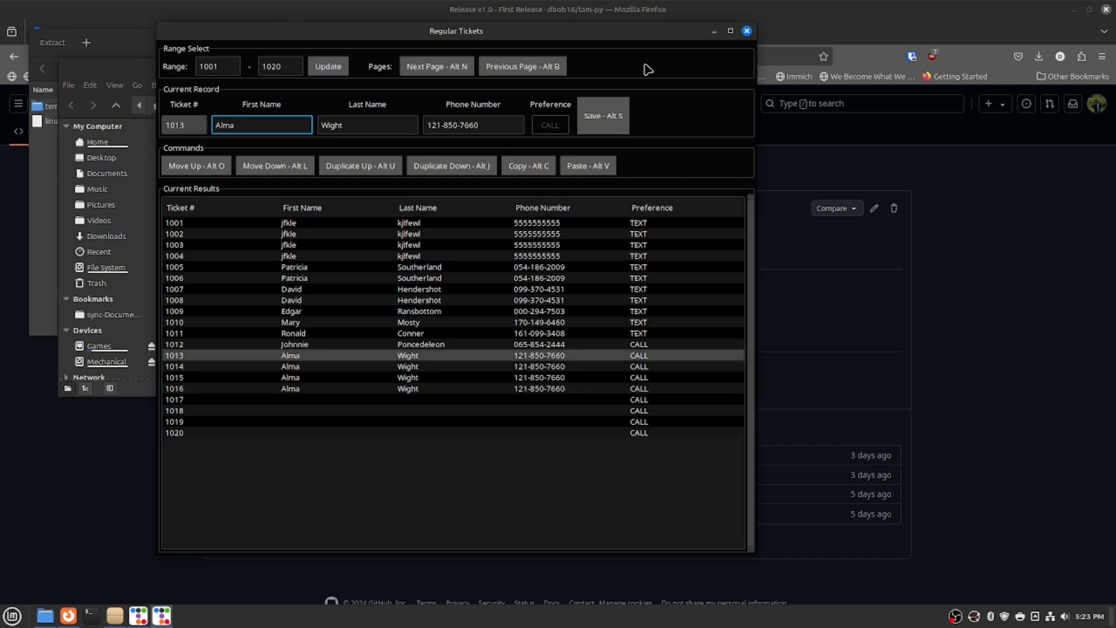
key(alt+u)
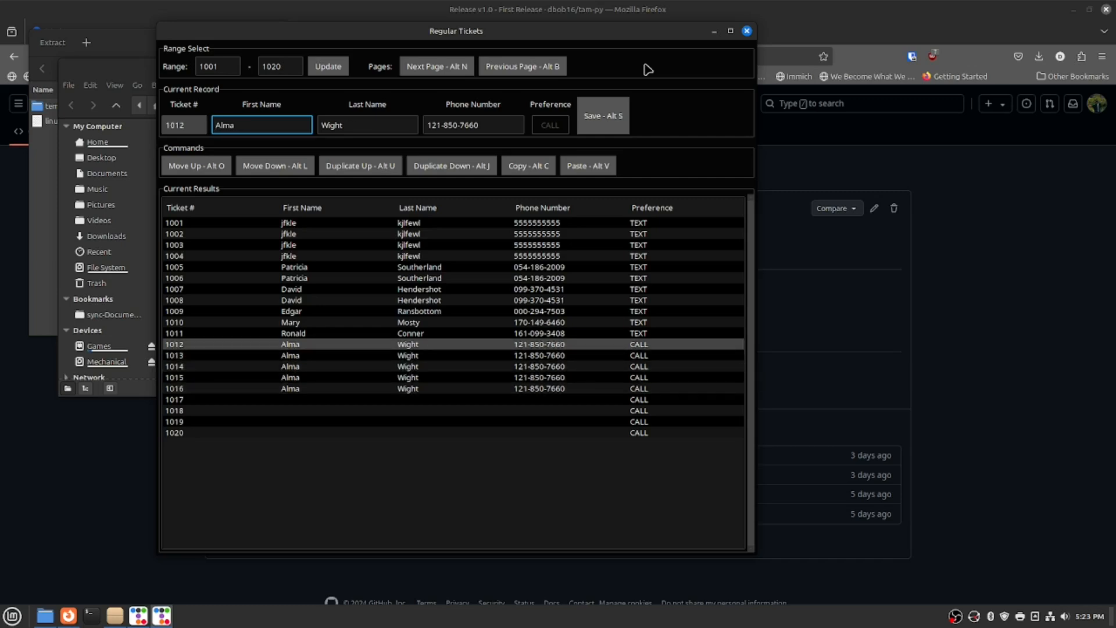
key(alt+l)
key(alt+l)
key(alt+l)
key(alt+l)
key(alt+l)
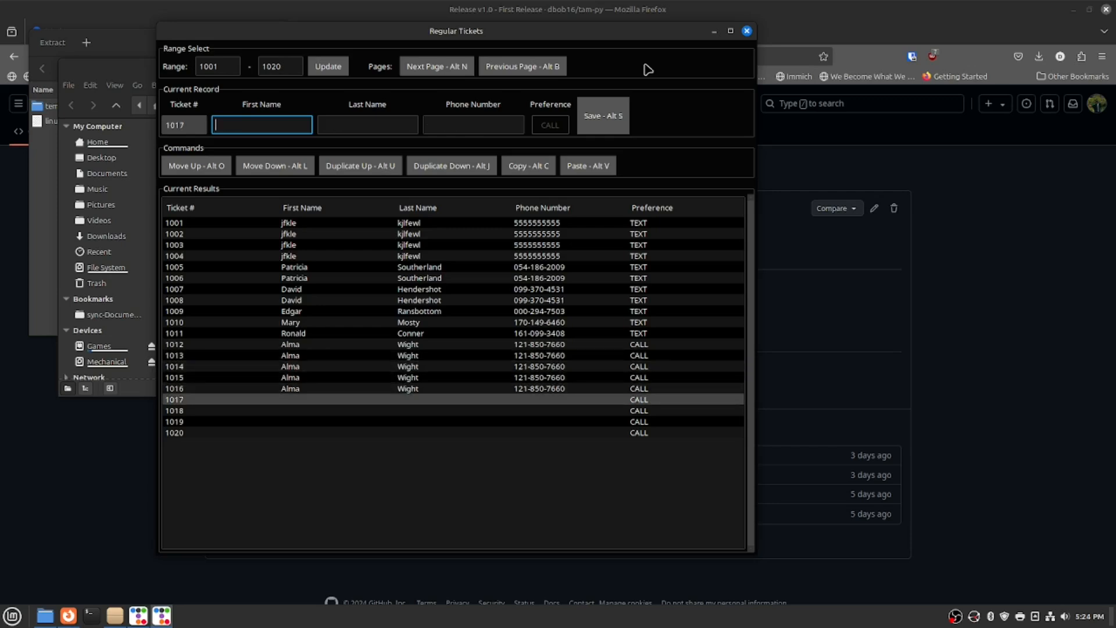
key(alt+v)
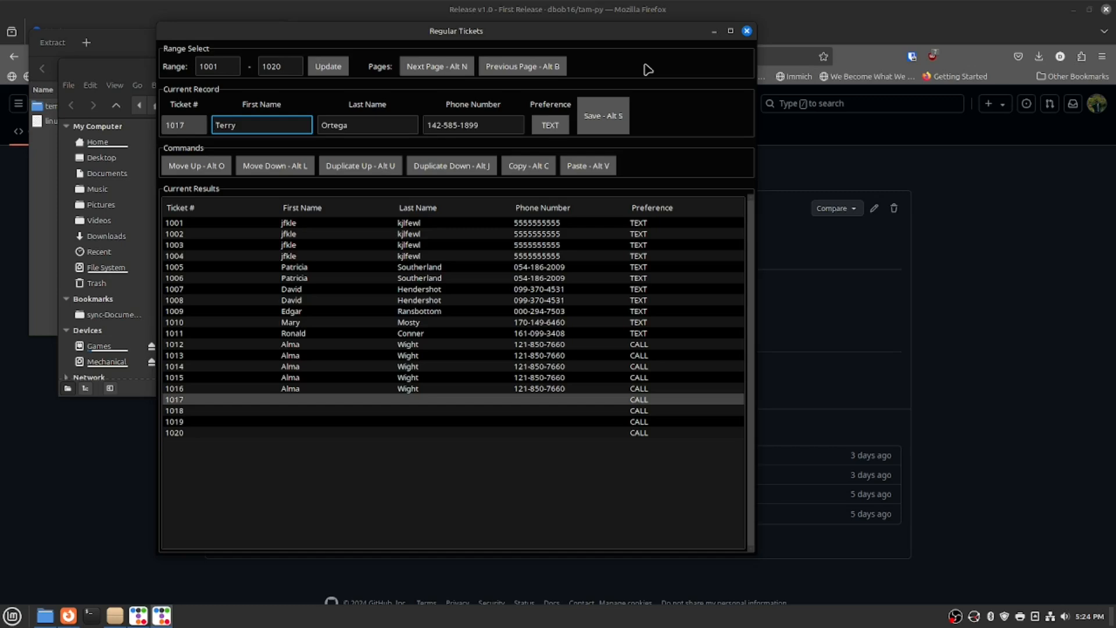
key(alt+j)
key(alt+j)
key(alt+j)
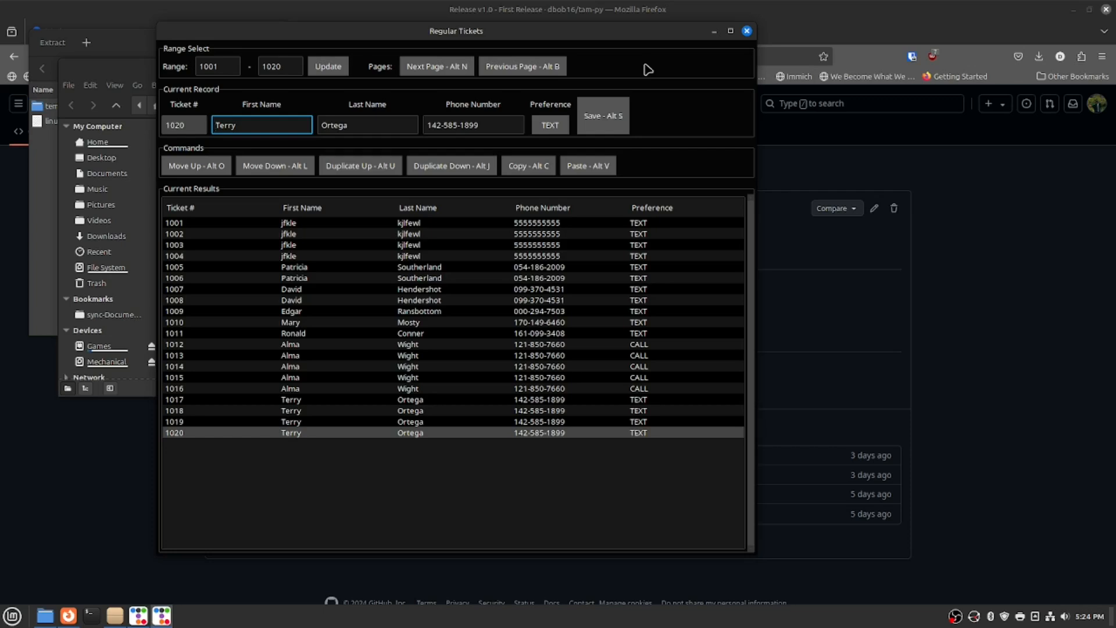
key(alt+n)
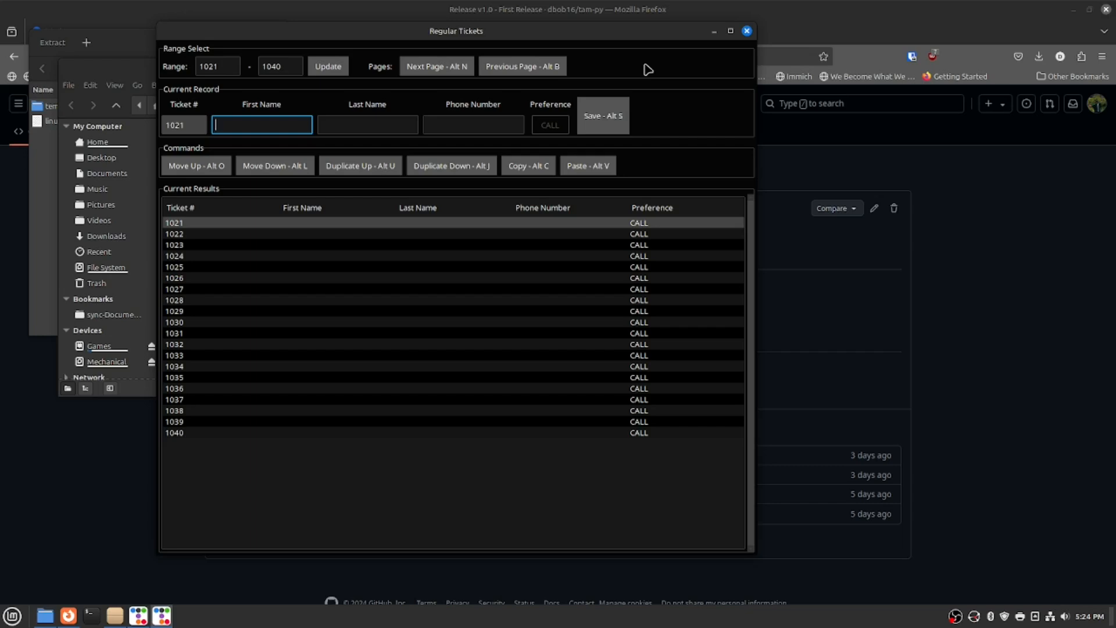
Return to the 1021–1040 page and fill those tickets with random buyers.
key(alt+b)
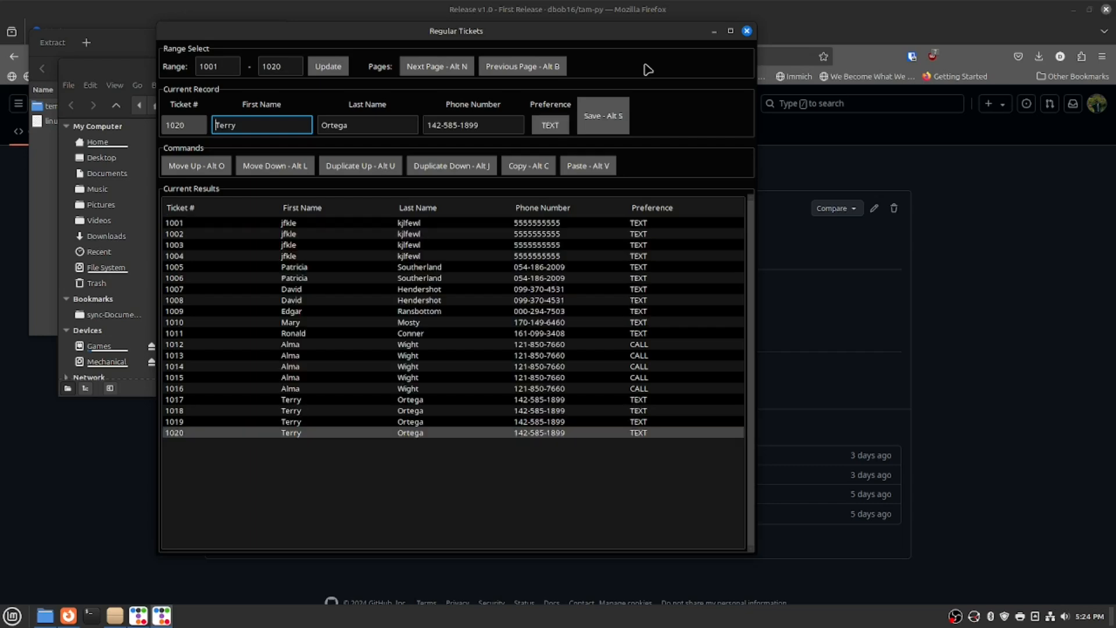
key(alt+n)
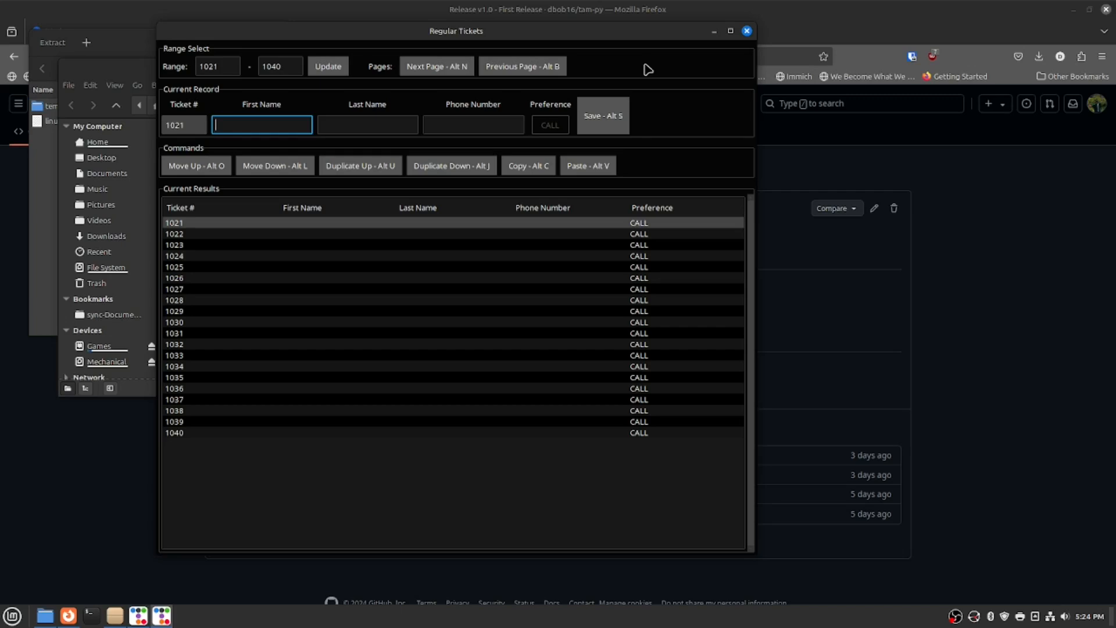
key(alt+r)
key(alt+l)
key(alt+r)
key(alt+l)
key(alt+r)
key(alt+l)
key(alt+r)
key(alt+l)
key(alt+r)
key(alt+l)
key(alt+r)
key(alt+l)
key(alt+r)
key(alt+l)
key(alt+r)
key(alt+l)
key(alt+r)
key(alt+l)
key(alt+r)
key(alt+l)
key(alt+r)
key(alt+l)
key(alt+r)
key(alt+l)
key(alt+r)
key(alt+l)
key(alt+r)
key(alt+l)
key(alt+r)
key(alt+l)
key(alt+r)
key(alt+l)
key(alt+r)
key(alt+l)
key(alt+r)
key(alt+l)
key(alt+r)
key(alt+l)
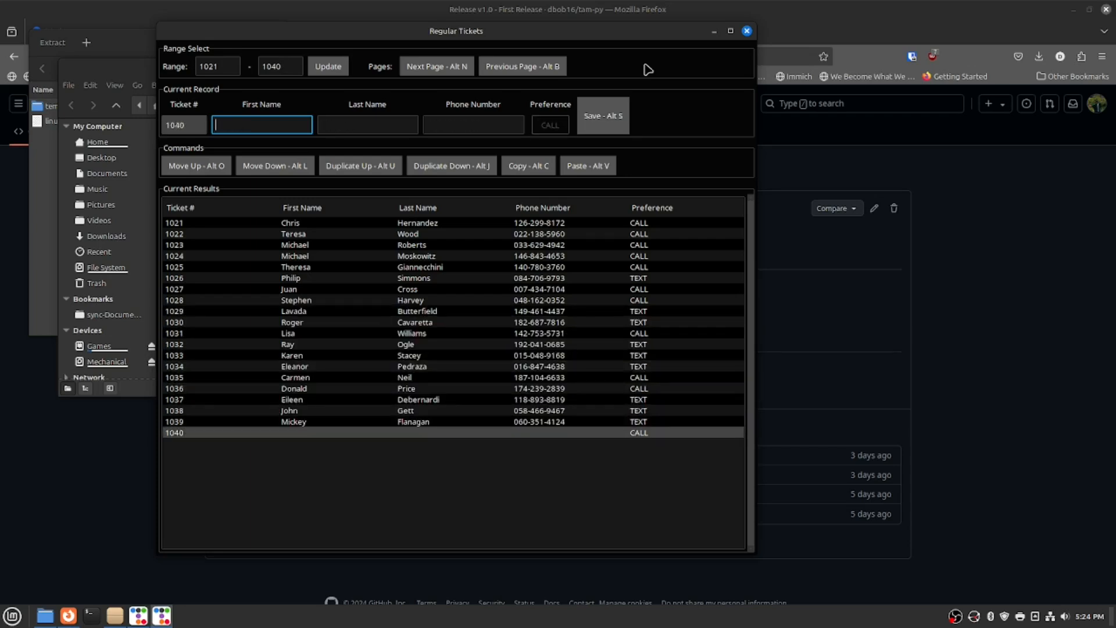
key(alt+r)
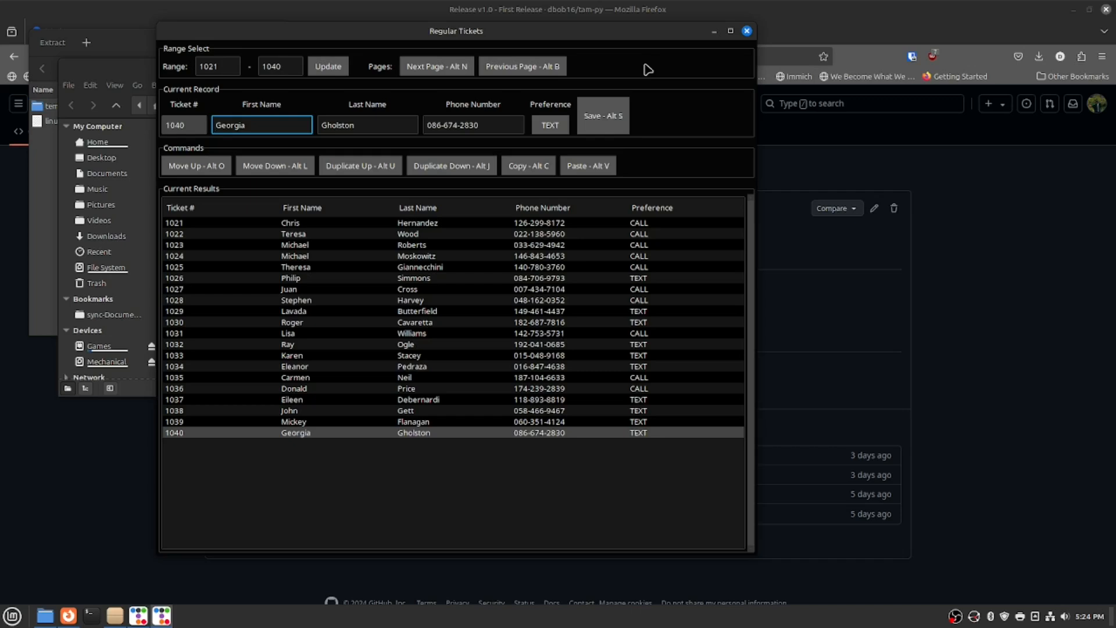
Fill and save tickets 1041–1060 with random buyer names and phone numbers.
key(alt+l)
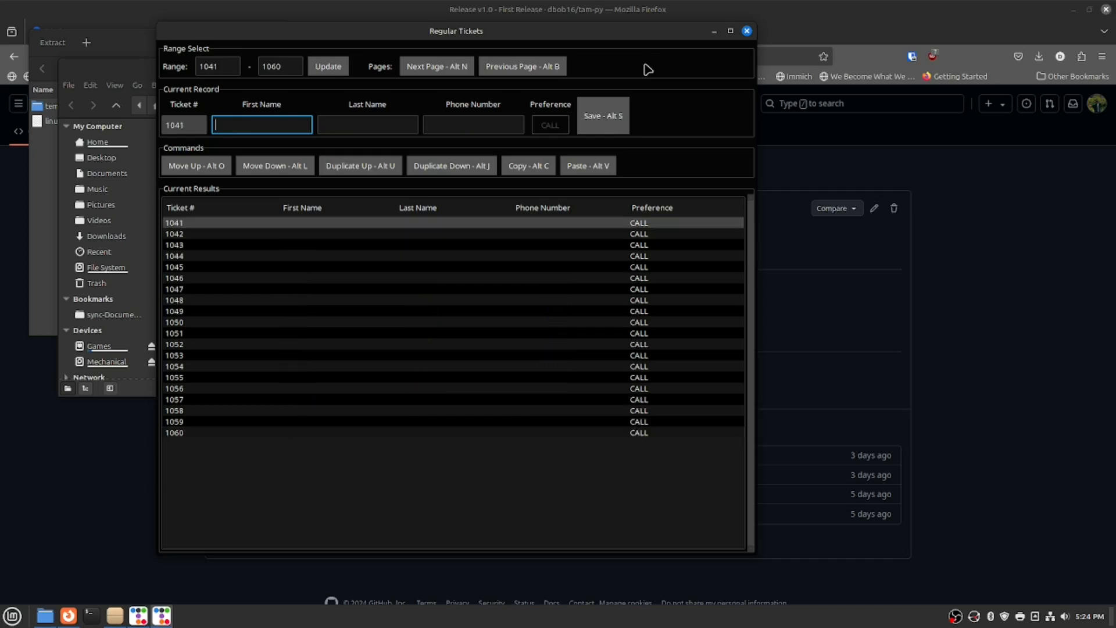
key(alt+r)
key(alt+l)
key(alt+r)
key(alt+l)
key(alt+r)
key(alt+l)
key(alt+r)
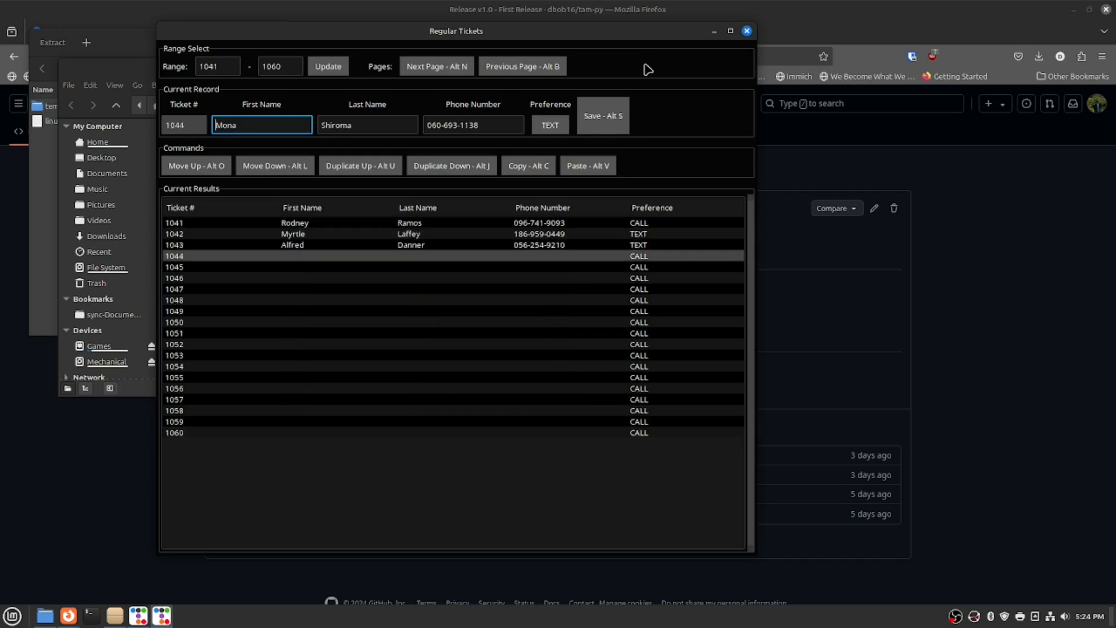
key(alt+l)
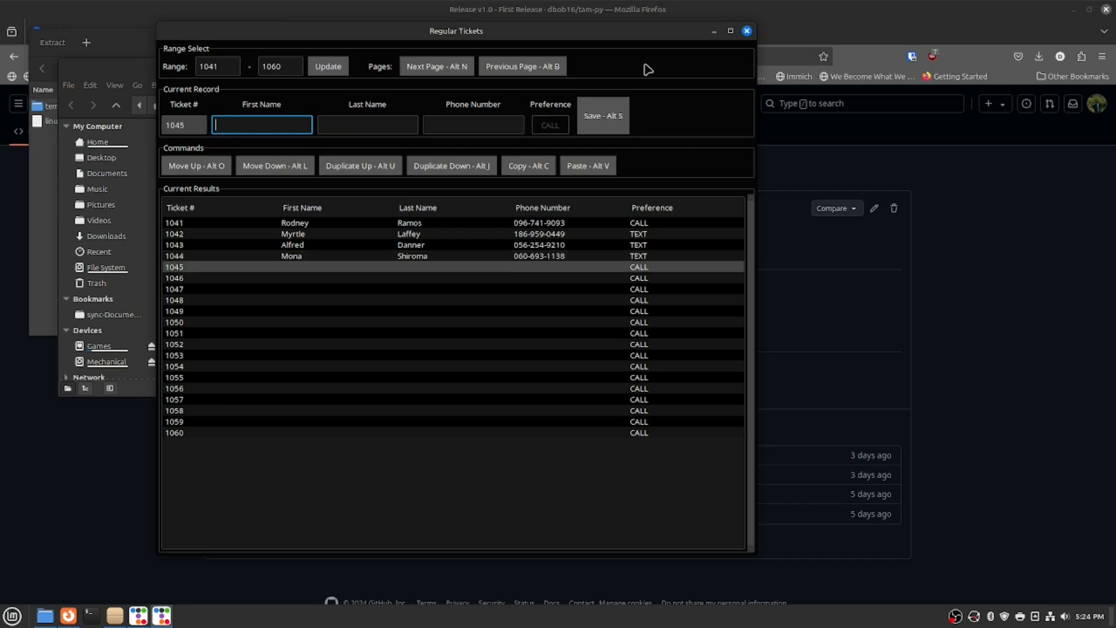
key(alt+r)
key(alt+l)
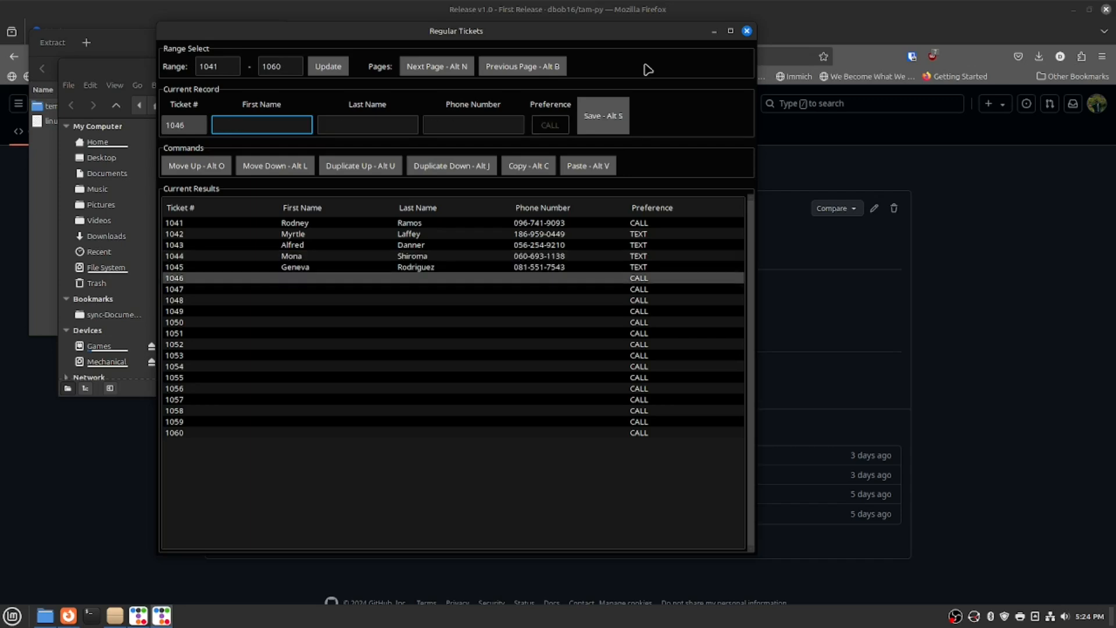
key(alt+r)
key(alt+l)
key(alt+r)
key(alt+l)
key(alt+r)
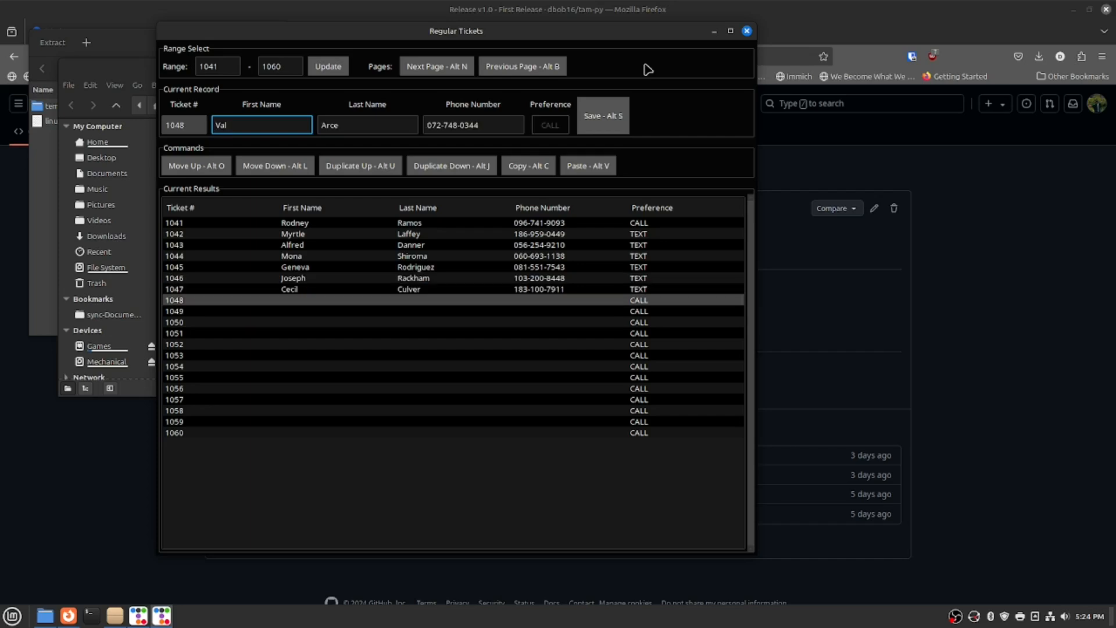
key(alt+l)
key(alt+r)
key(alt+l)
key(alt+r)
key(alt+l)
key(alt+r)
key(alt+l)
key(alt+r)
key(alt+l)
key(alt+r)
key(alt+l)
key(alt+r)
key(alt+l)
key(alt+r)
key(alt+l)
key(alt+r)
key(alt+l)
key(alt+r)
key(alt+l)
key(alt+r)
key(alt+l)
key(alt+r)
key(alt+l)
key(alt+r)
key(alt+l)
key(alt+n)
Fill the remaining tickets through 1100, close Regular Tickets, and open Baskets.
key(alt+r)
key(alt+l)
key(alt+r)
key(alt+l)
key(alt+r)
key(alt+l)
key(alt+r)
key(alt+l)
key(alt+r)
key(alt+l)
key(alt+r)
key(alt+l)
key(alt+r)
key(alt+l)
key(alt+r)
key(alt+l)
key(alt+r)
key(alt+l)
key(alt+r)
key(alt+l)
key(alt+r)
key(alt+l)
key(alt+r)
key(alt+l)
key(alt+r)
key(alt+l)
key(alt+r)
key(alt+l)
key(alt+r)
key(alt+l)
key(alt+r)
key(alt+l)
key(alt+r)
key(alt+l)
key(alt+r)
key(alt+l)
key(alt+r)
key(alt+l)
key(alt+r)
key(alt+l)
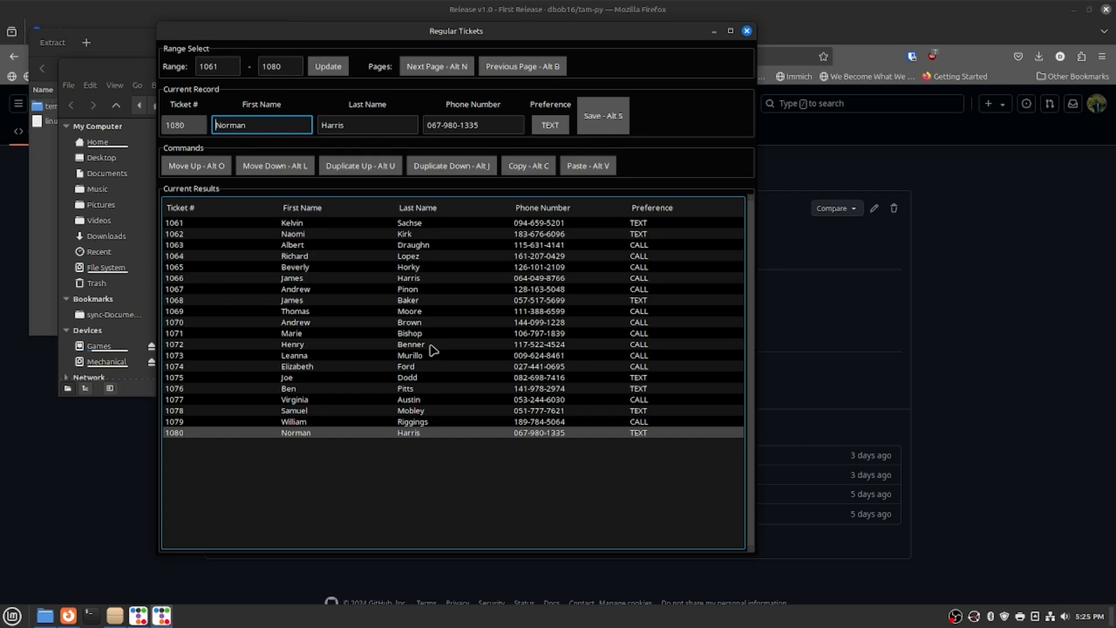
key(alt+n)
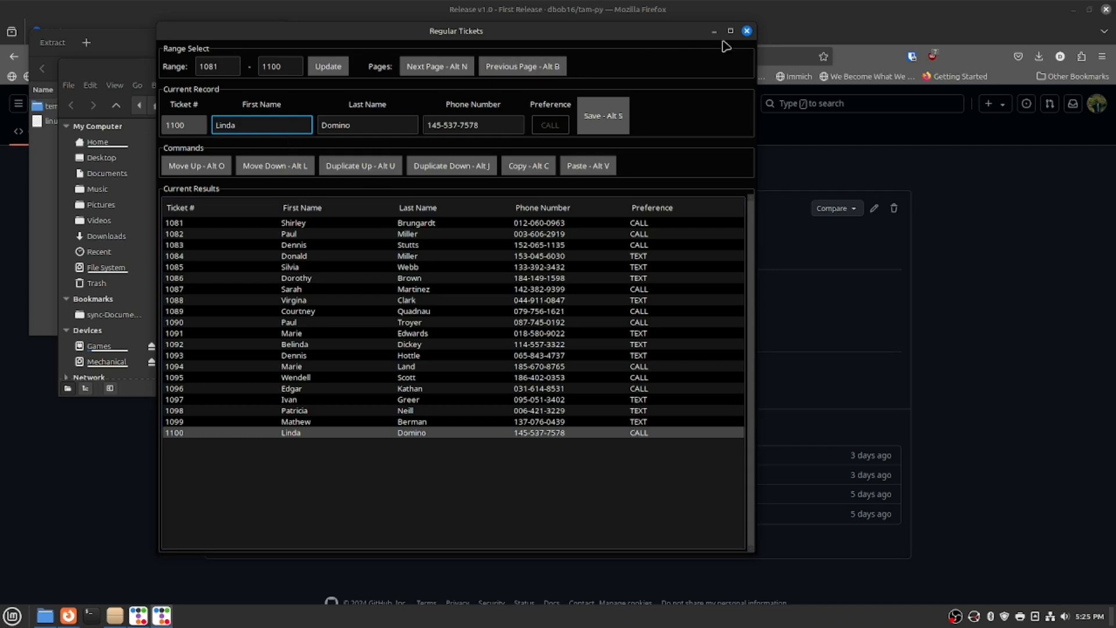
click(748, 31)
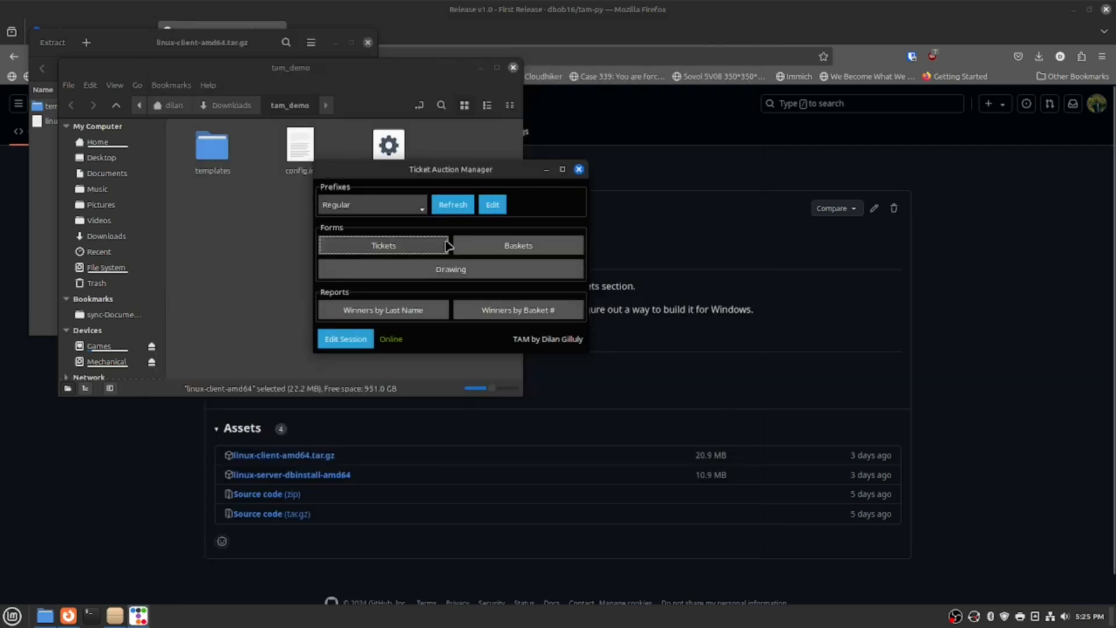
click(484, 251)
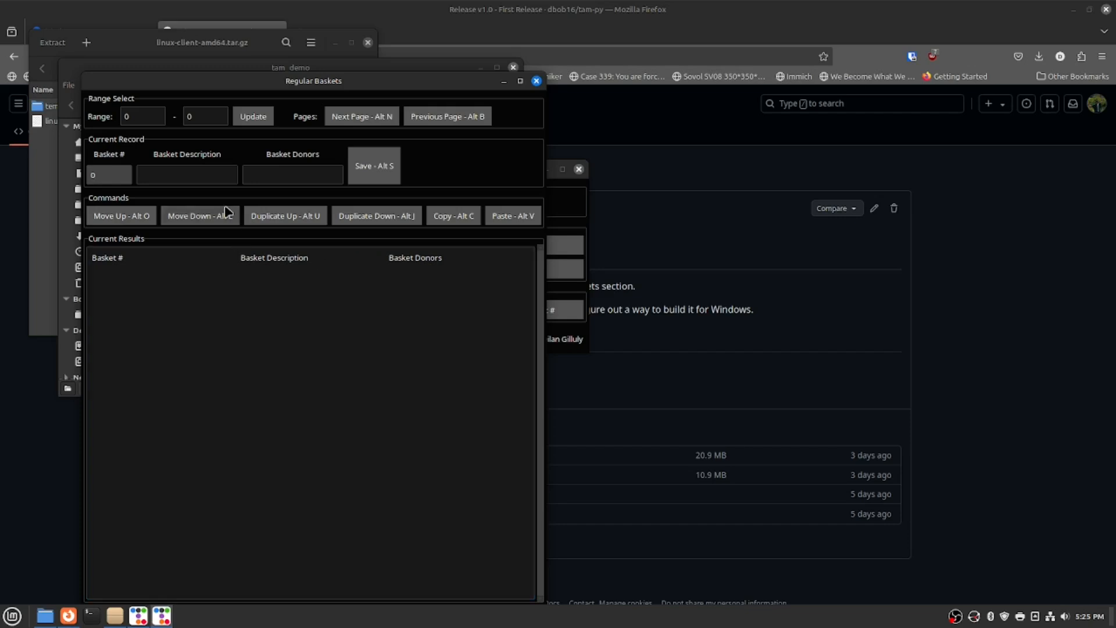
Load baskets 1–20 in the Baskets form to confirm they exist, then close it.
drag(271, 85, 553, 49)
double_click(400, 84)
text(1)
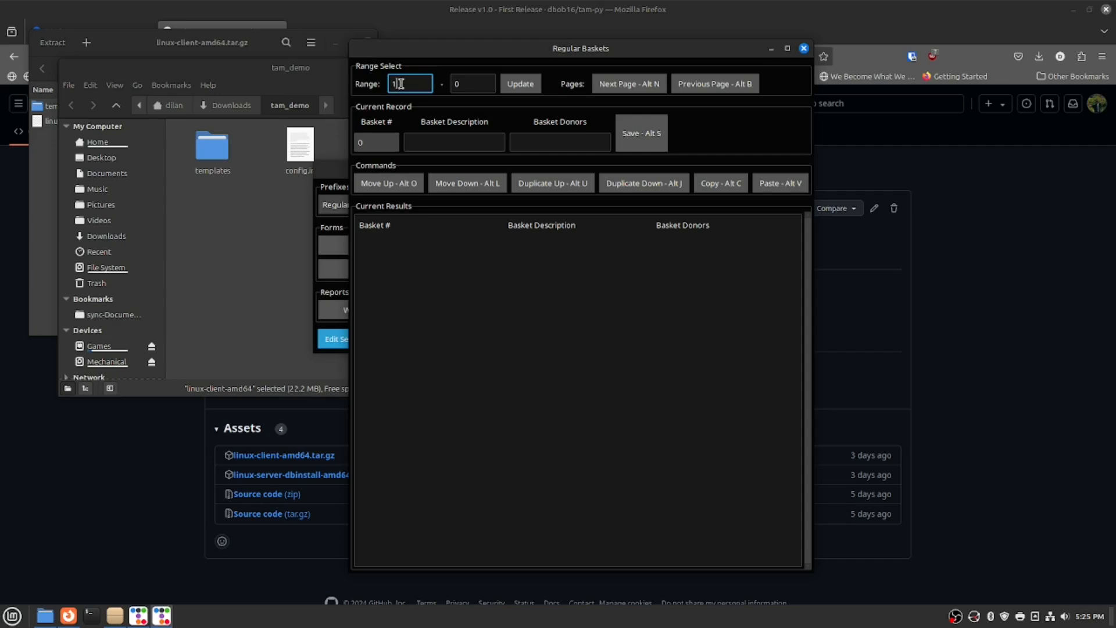
key(Tab)
text(20)
key(Tab)
key(space)
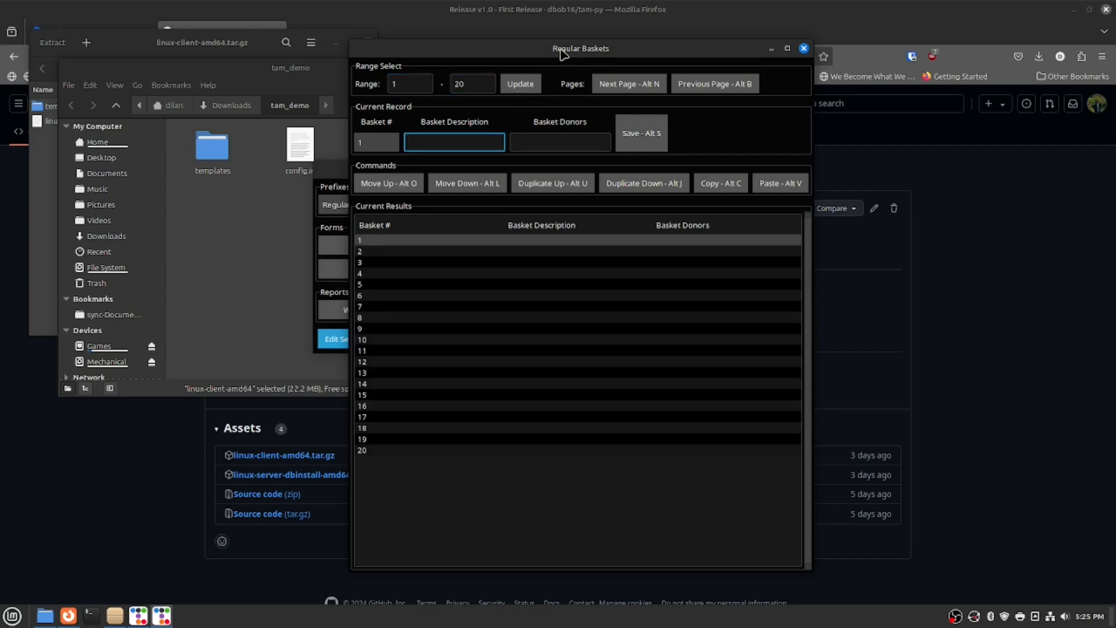
drag(562, 50, 497, 28)
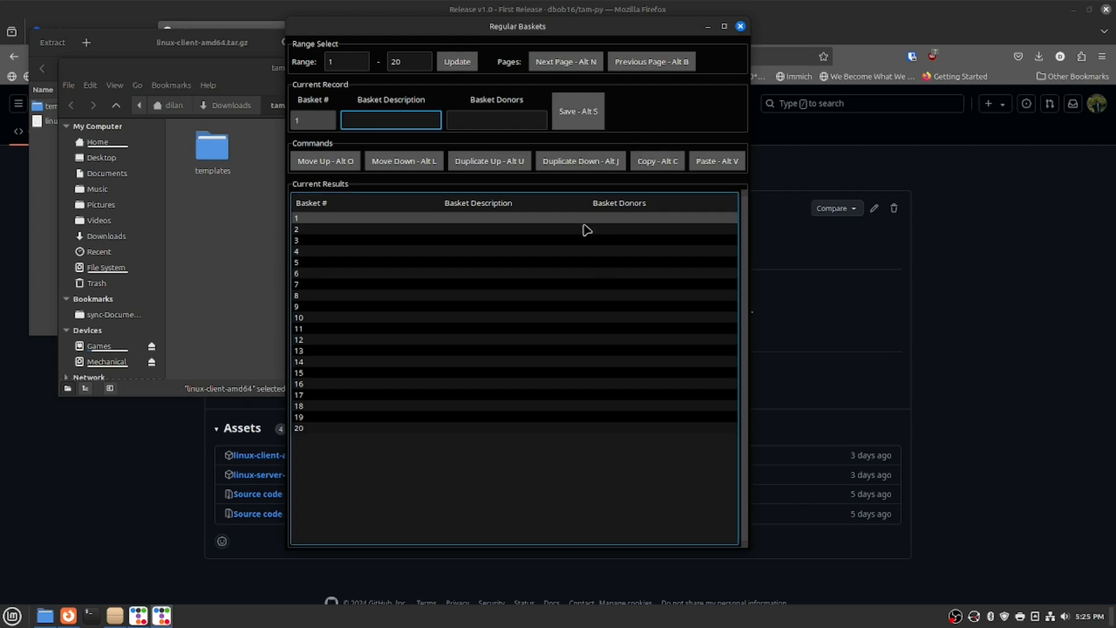
click(741, 26)
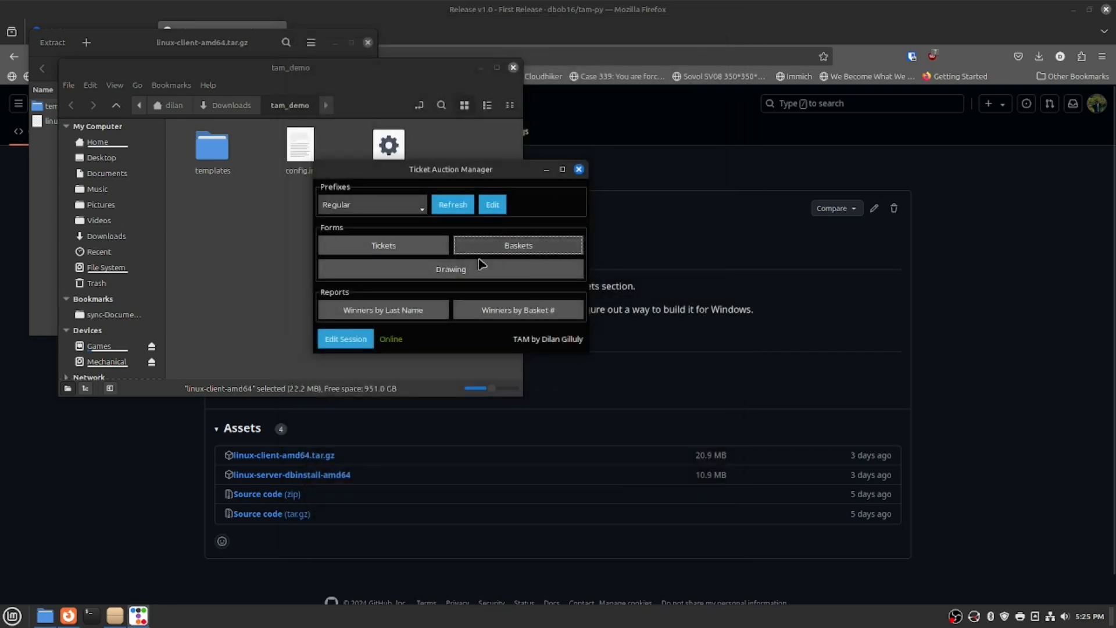
Load baskets 1–20 in the Drawing form and save ticket 1005 as basket 1's winner.
click(446, 278)
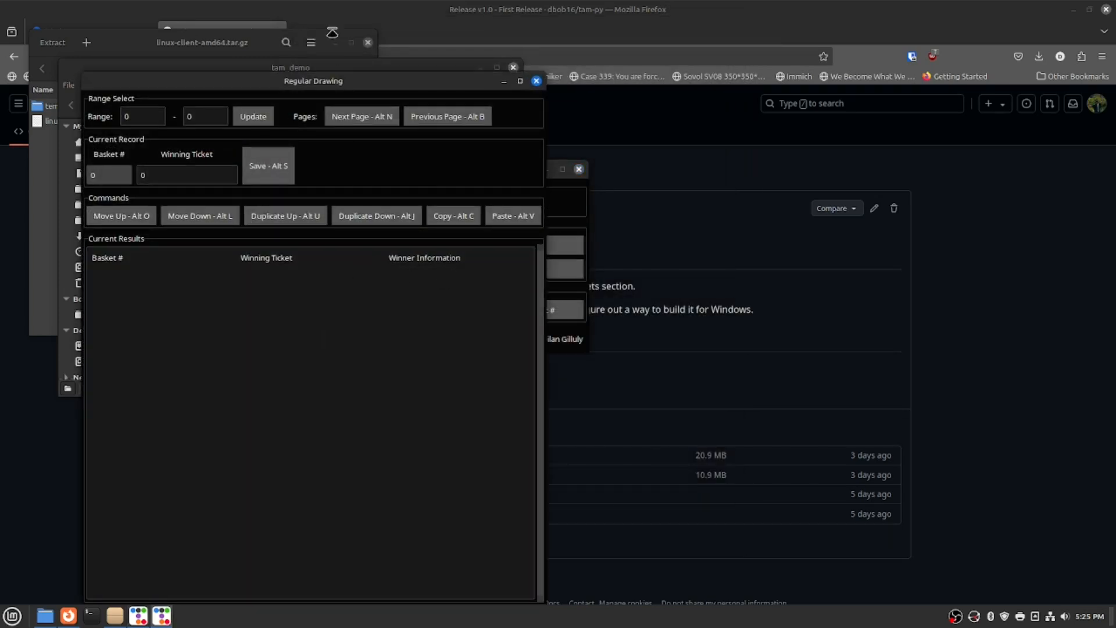
drag(325, 81, 552, 48)
click(355, 88)
key(BackSpace)
text(1)
key(Tab)
text(20)
key(Tab)
key(Return)
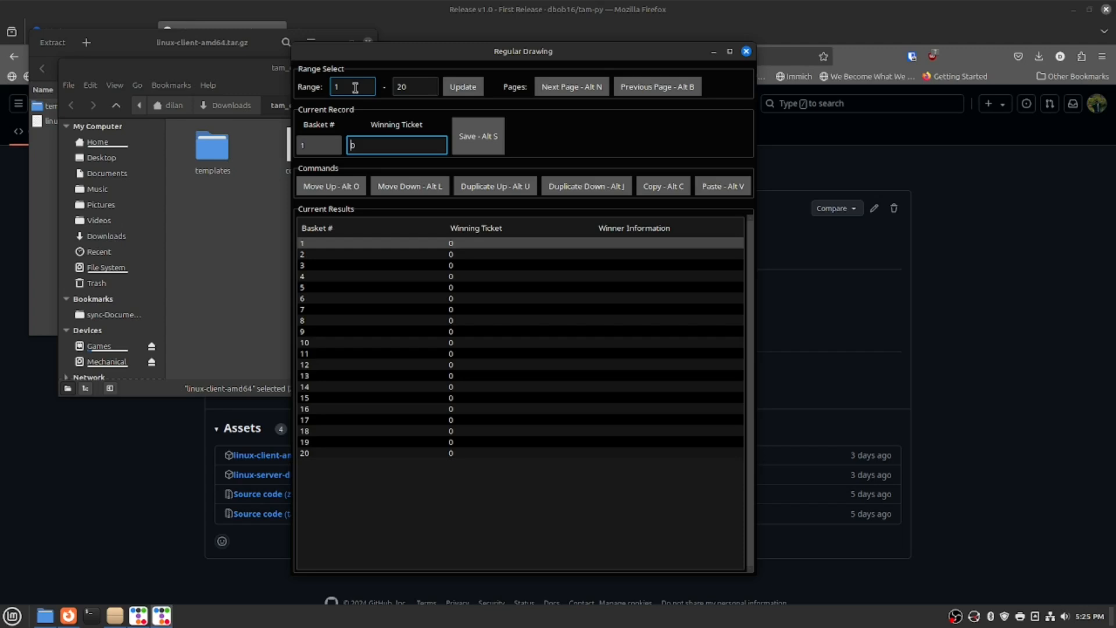
text(1005)
key(Return)
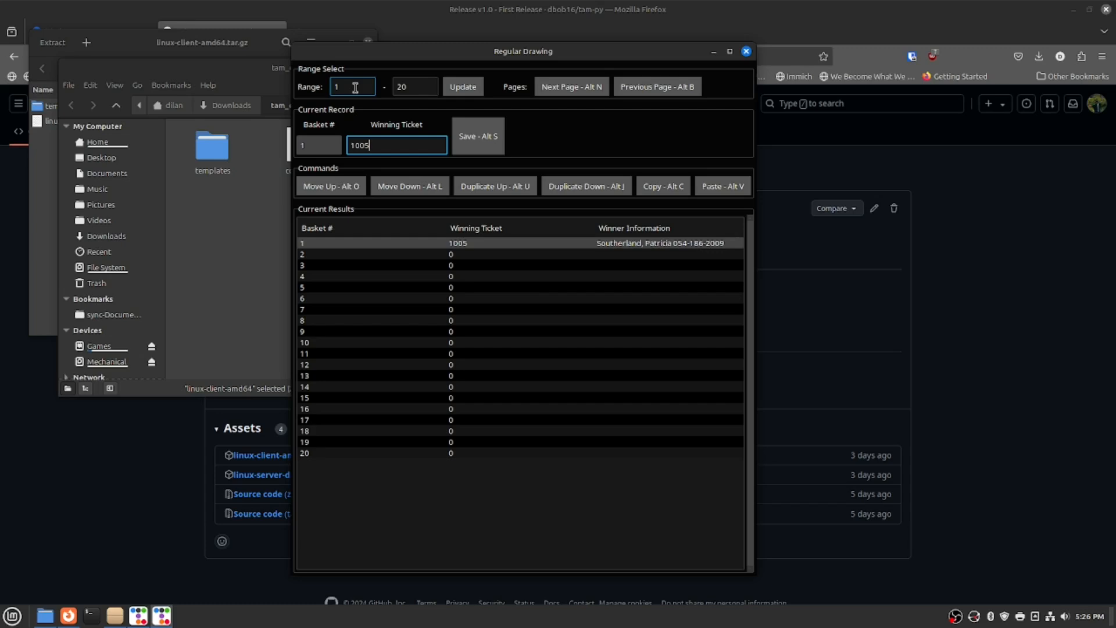
Set basket 2's winning ticket, correcting it from 2005 to 1072.
key(alt+l)
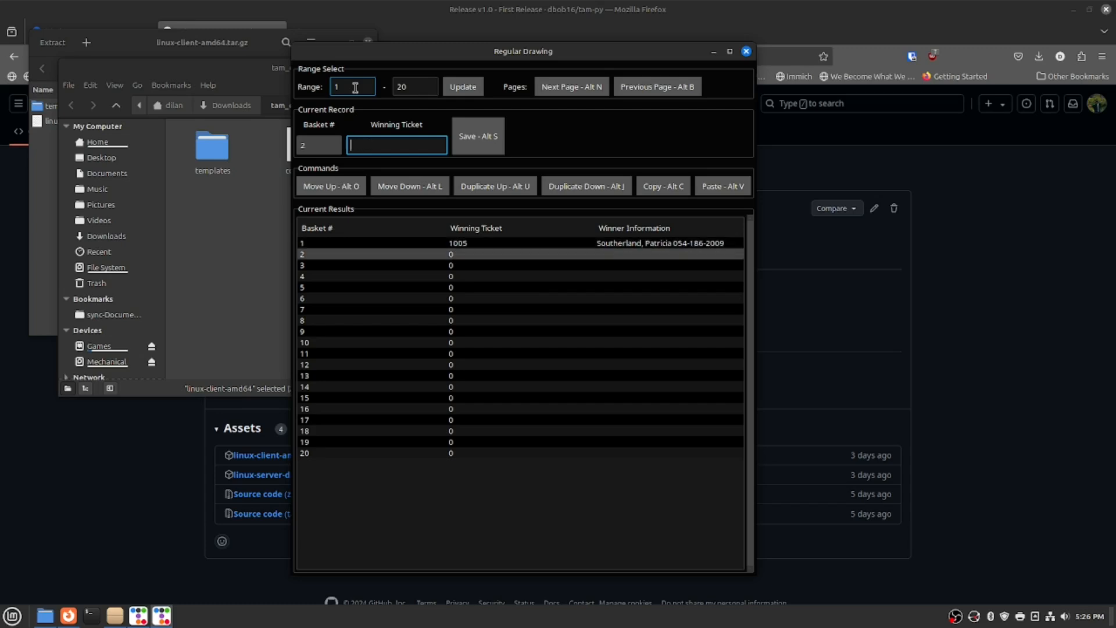
text(2005)
key(Return)
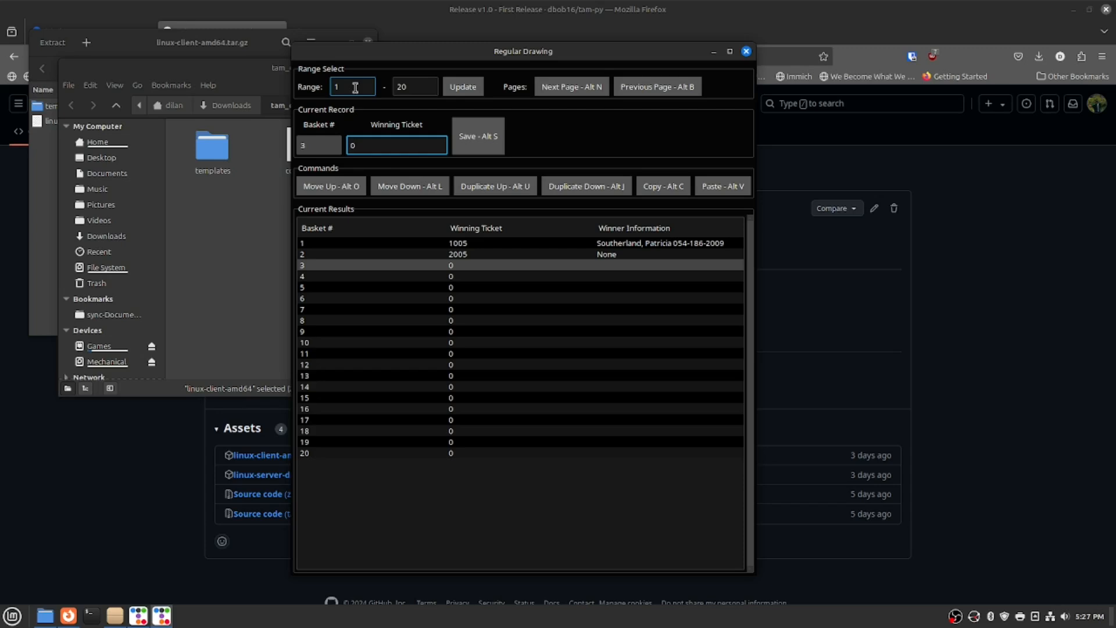
key(alt+o)
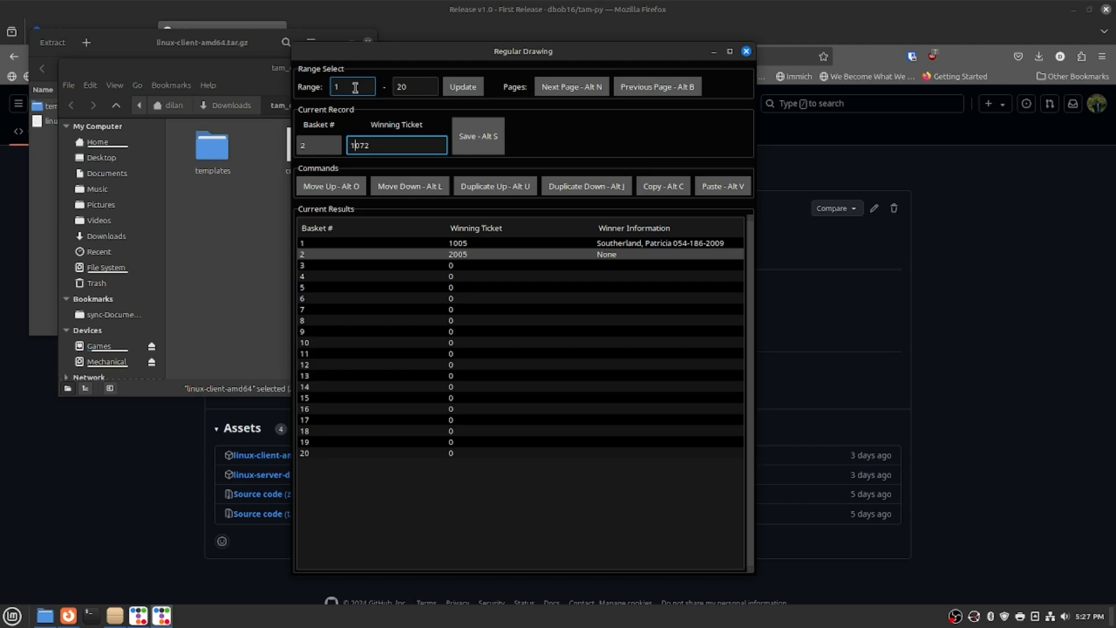
key(alt+s)
Save winning tickets 1061, 1096, 1033, 1010 and 1023 for the next baskets.
key(alt+s)
text(1061)
key(alt+s)
text(1096)
key(alt+s)
text(1033)
key(alt+s)
text(1010)
Save the remaining winning tickets (1086, 1089, 1028, 1034, 1017) through basket 20.
key(alt+s)
text(1023)
key(alt+s)
text(1086)
key(alt+s)
text(1089)
key(alt+s)
text(10121051)
key(alt+s)
text(1089)
key(alt+s)
text(1028)
key(alt+s)
text(1034)
key(alt+s)
text(1017)
key(alt+s)
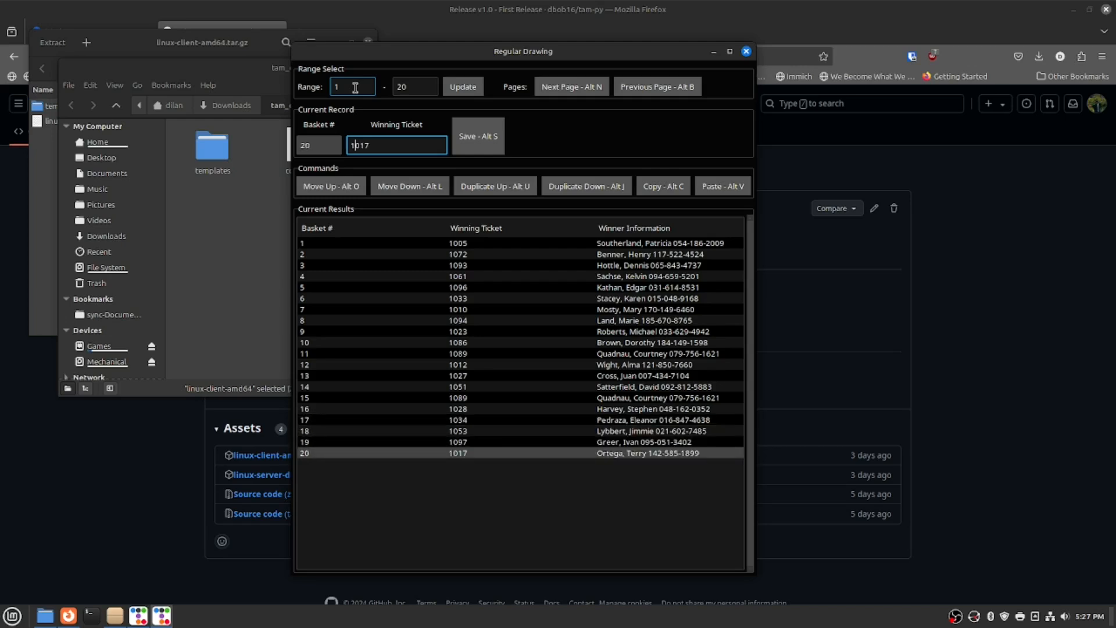
On the baskets 21–40 page, save winning tickets 1094, 1059, 1091, 1005, 1088 and 1001.
key(alt+n)
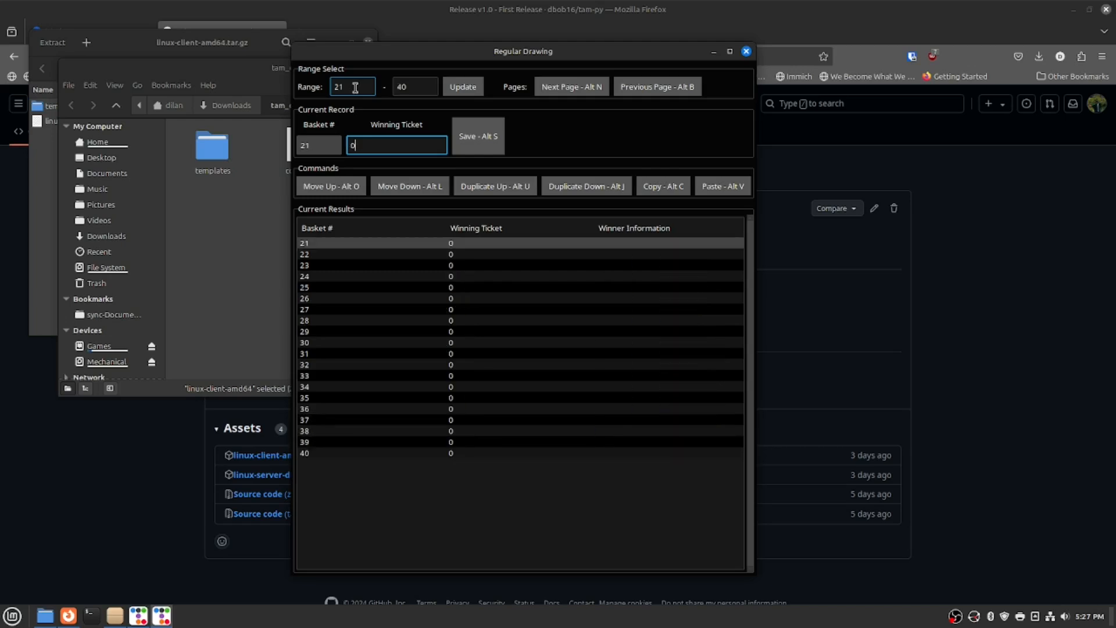
text(1094)
key(alt+s)
text(1059)
key(alt+s)
text(1091)
key(alt+s)
text(1005)
key(alt+s)
text(1088)
key(alt+s)
text(1001)
Save the remaining winning tickets 1009, 1076, 1055, 1038, 1041, 1002 and 1063, then close the drawing form.
key(alt+s)
text(1009)
key(alt+s)
text(1076)
key(alt+s)
text(1055)
key(alt+s)
text(1038)
key(alt+s)
text(1041)
key(alt+s)
text(1002)
key(alt+s)
key(alt+s)
text(1063)
key(alt+s)
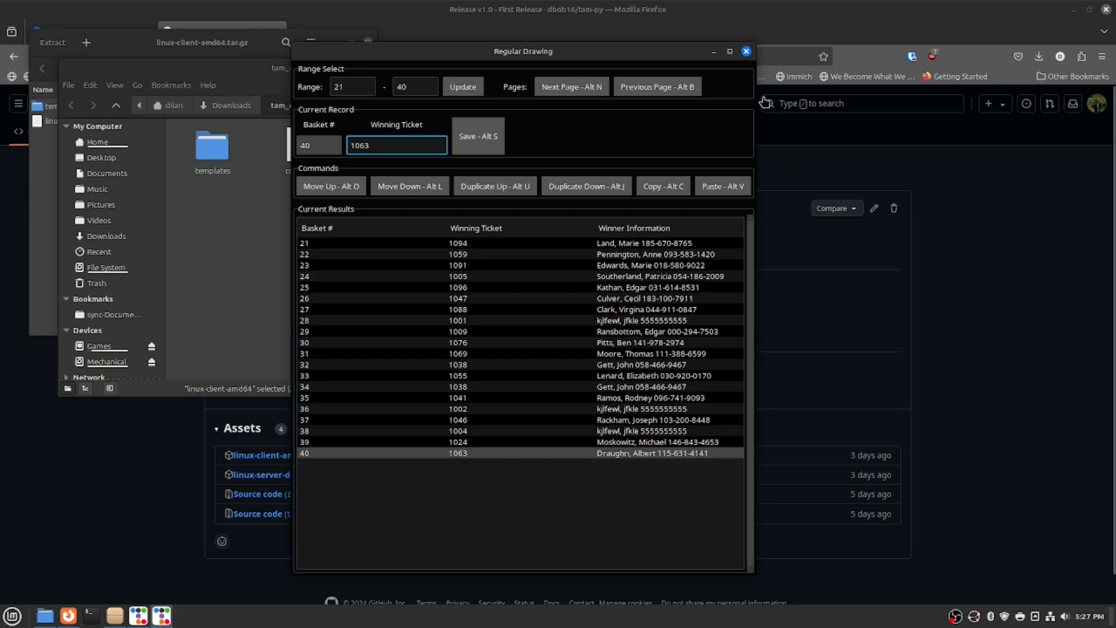
click(746, 52)
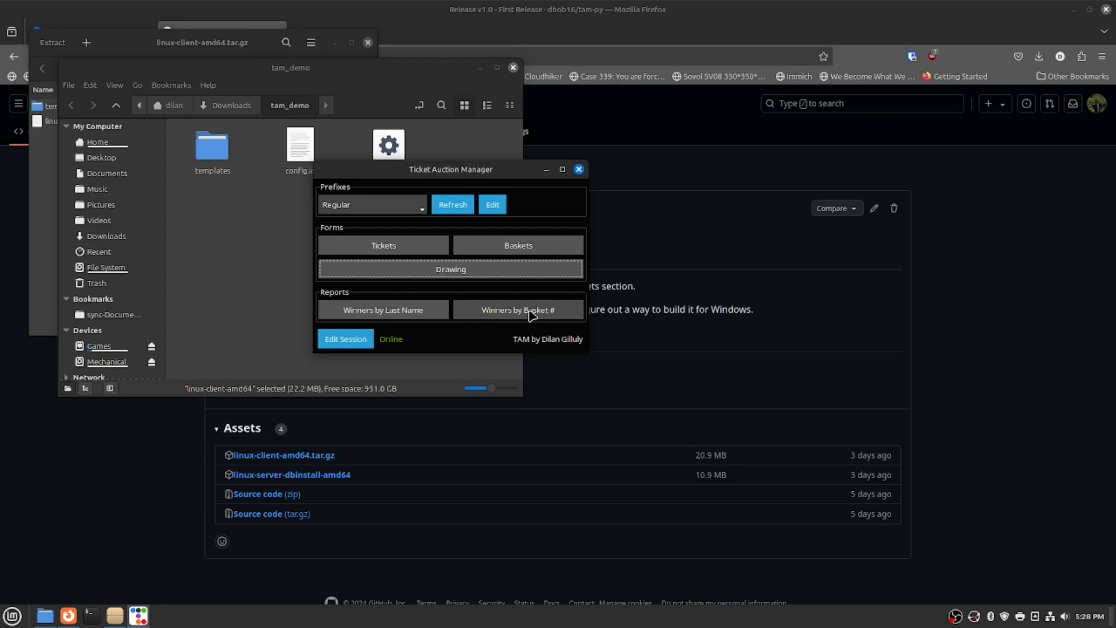
Open Winners by Last Name, try the TEXT and CALL filters, then export all winners to Firefox.
click(407, 317)
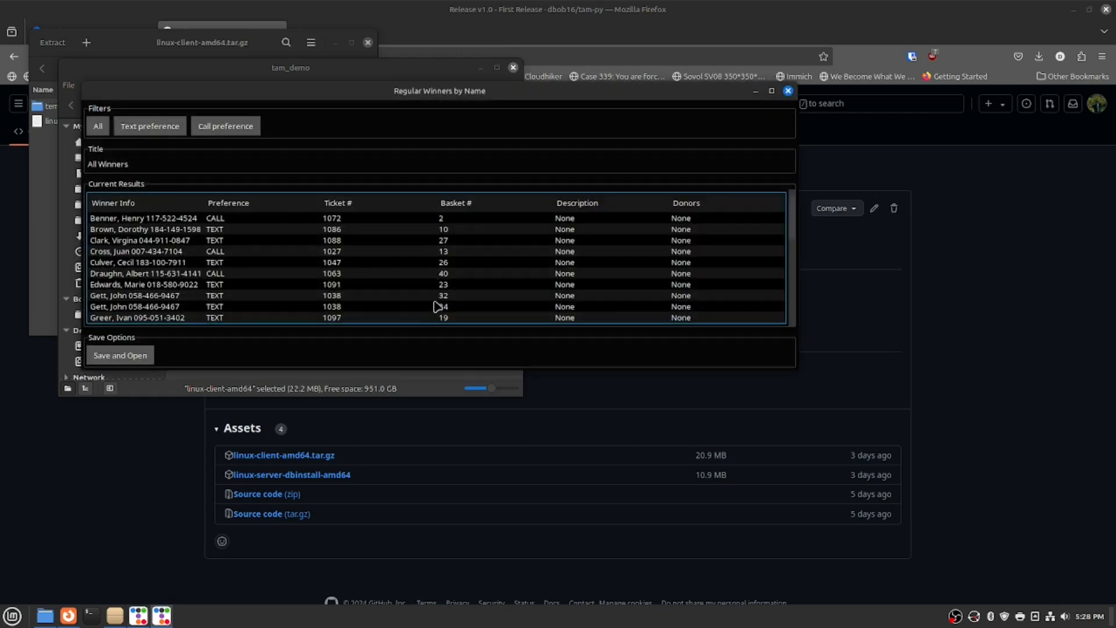
click(161, 135)
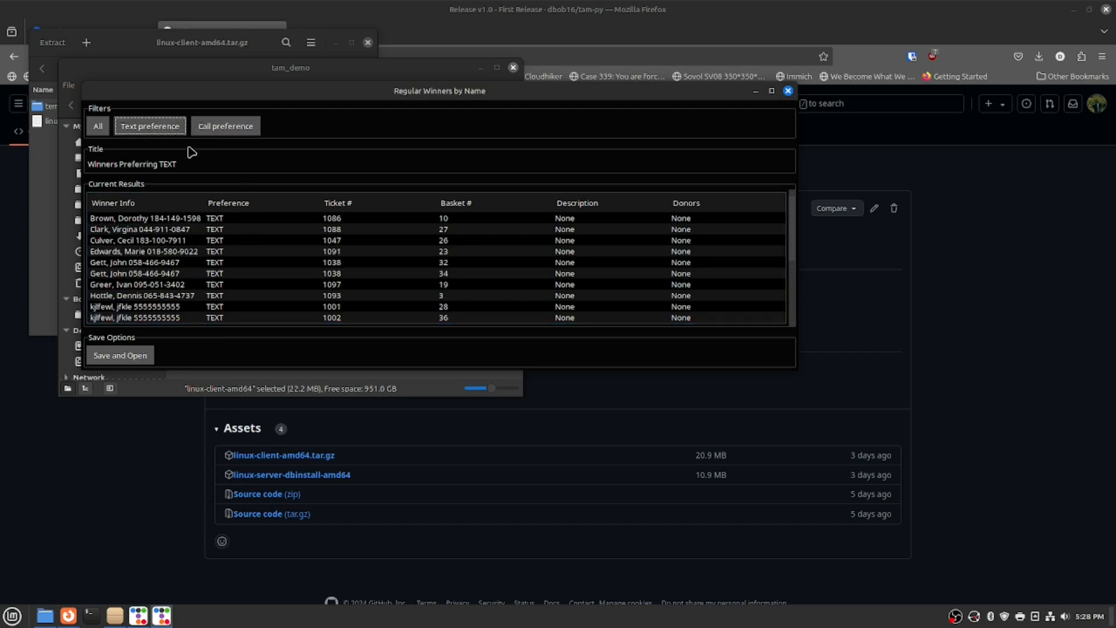
click(225, 129)
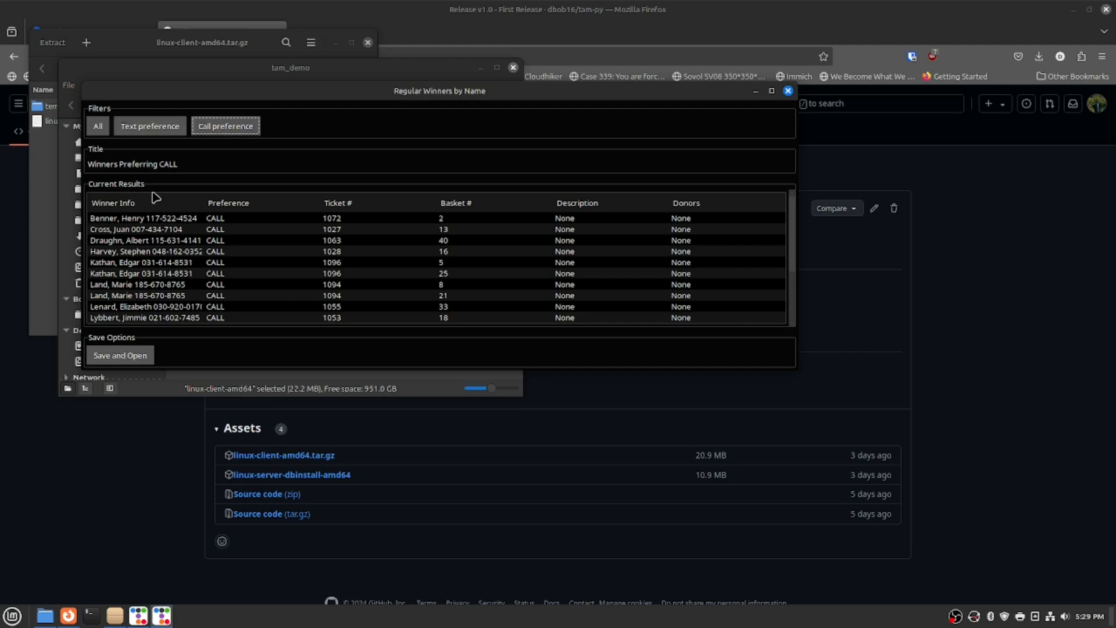
click(98, 129)
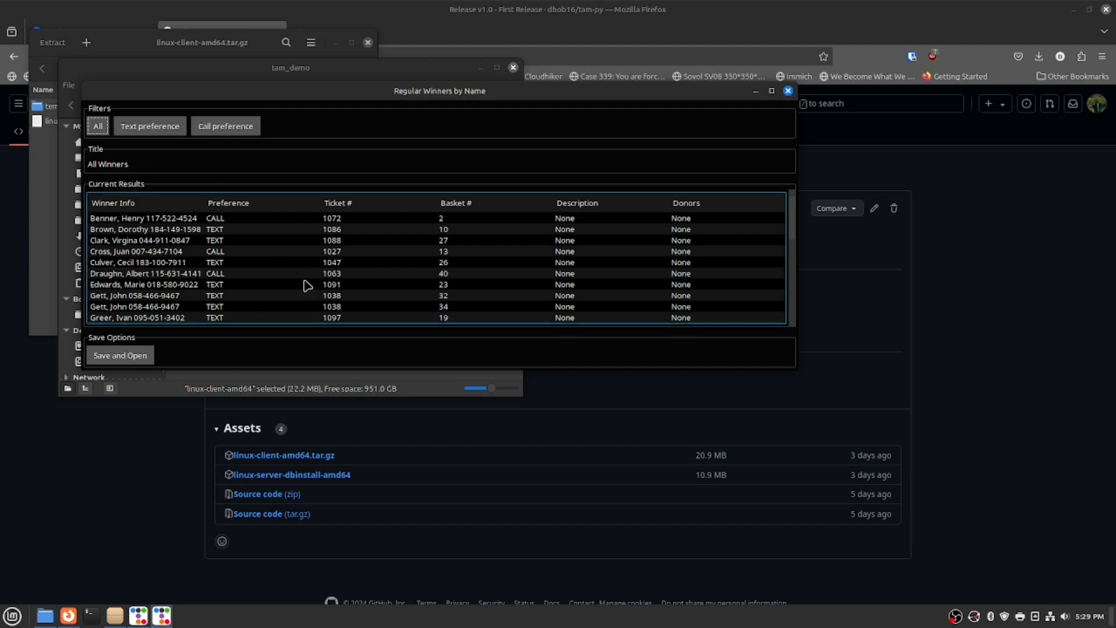
click(125, 356)
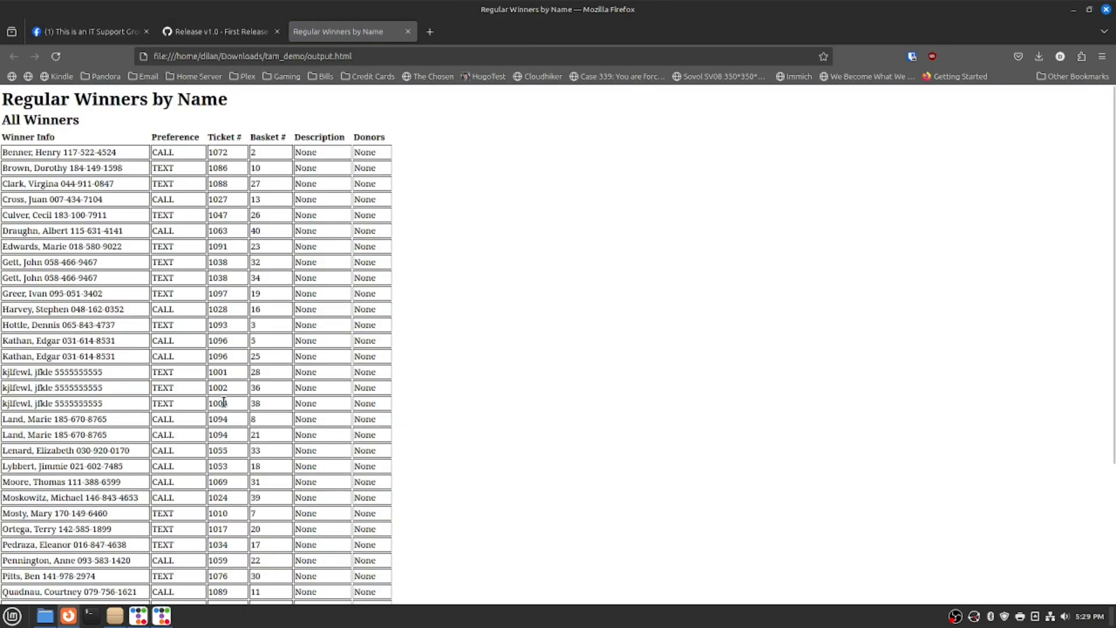
Preview both printed pages of the winners-by-name report, then cancel without printing.
key(ctrl+p)
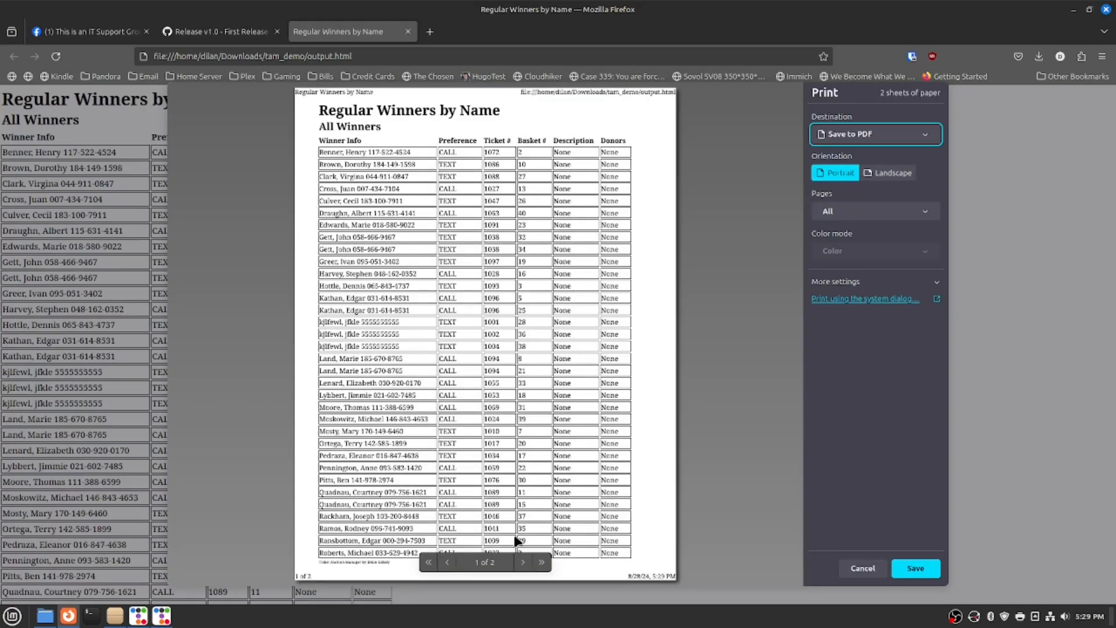
click(528, 562)
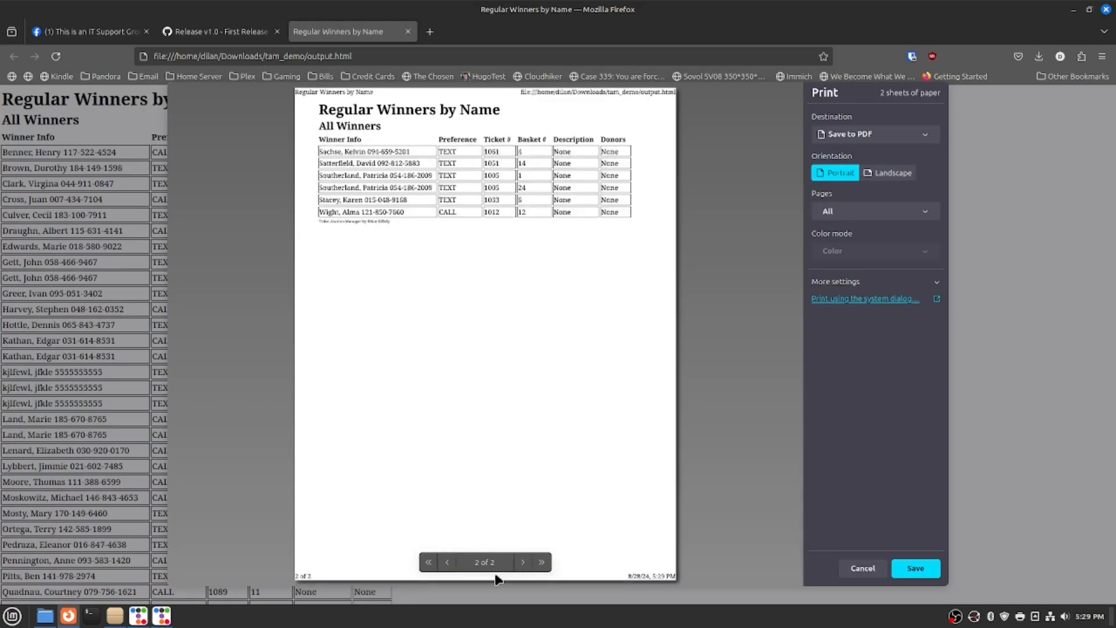
click(446, 564)
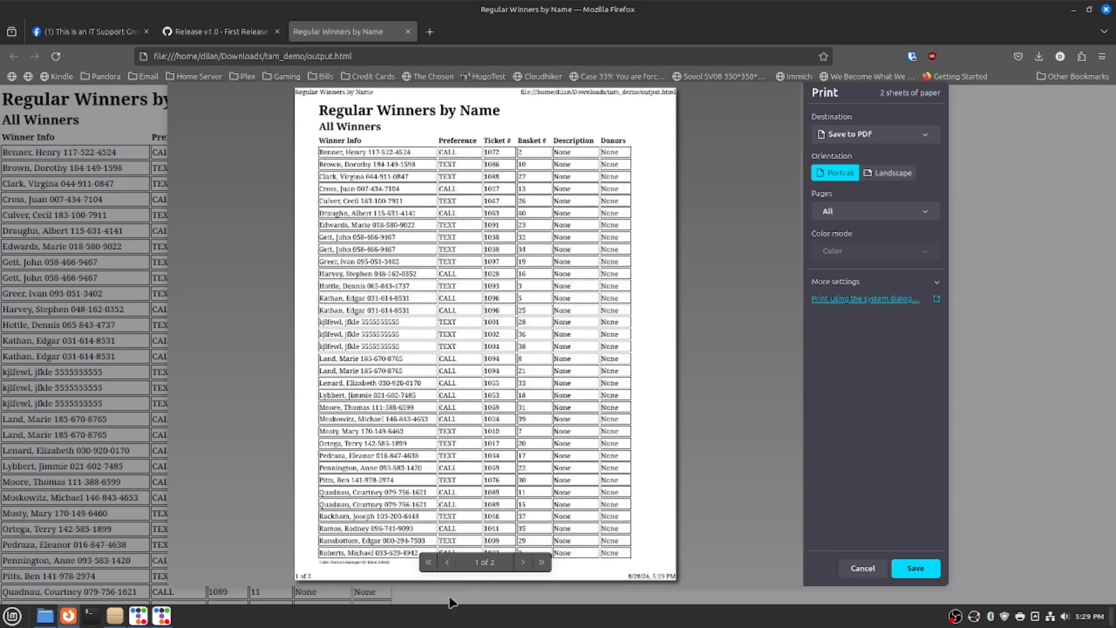
click(864, 569)
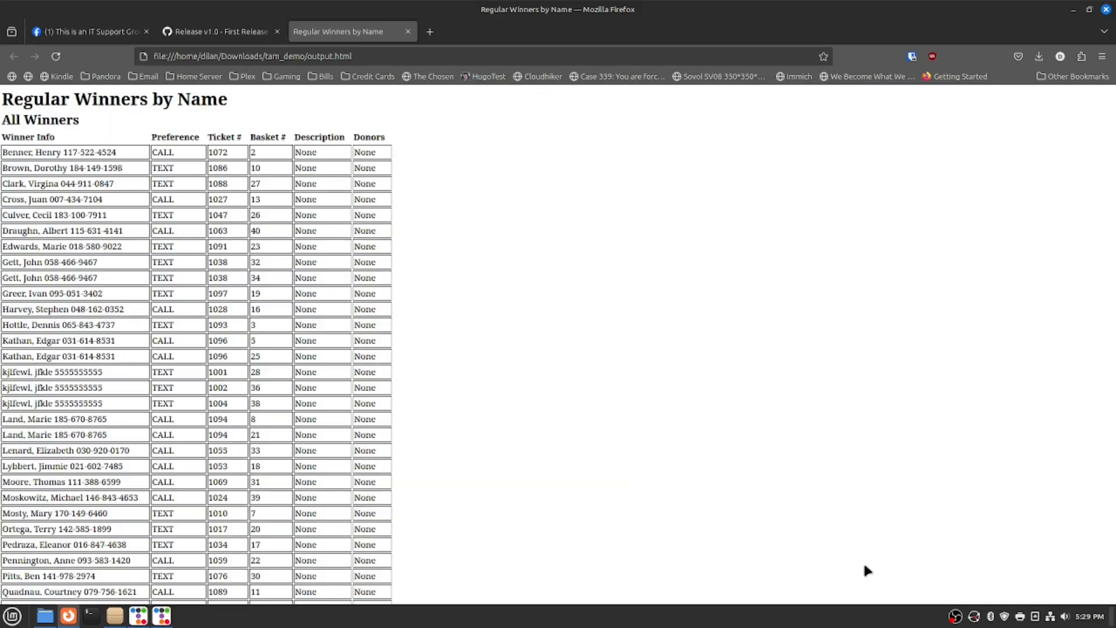
Close the winners-by-name report window and its output.html page, returning to the auction manager.
click(163, 618)
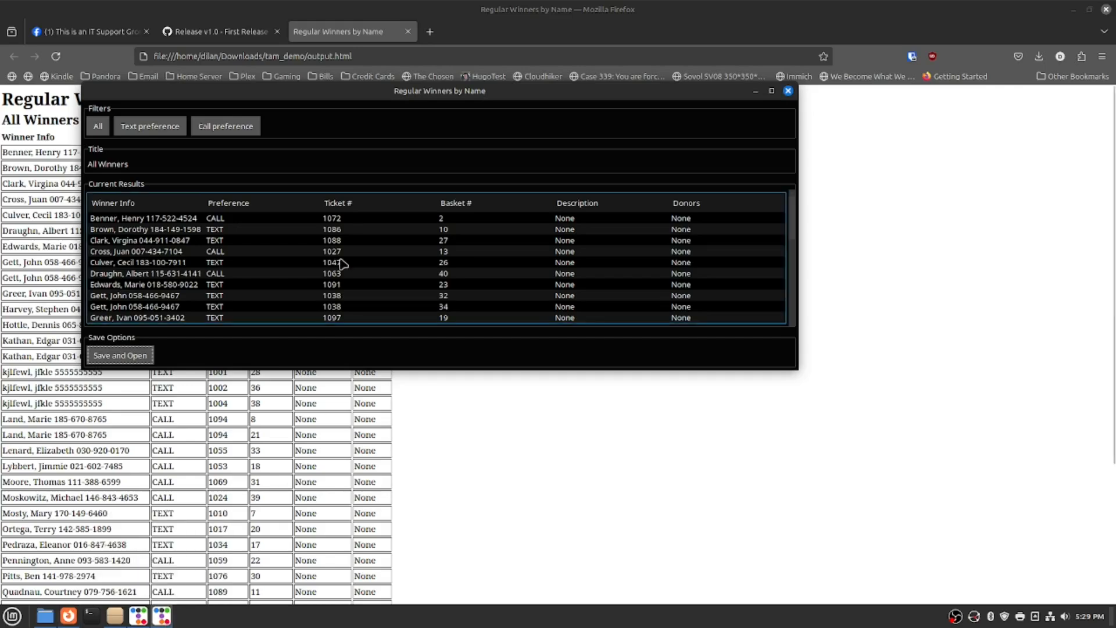
click(788, 91)
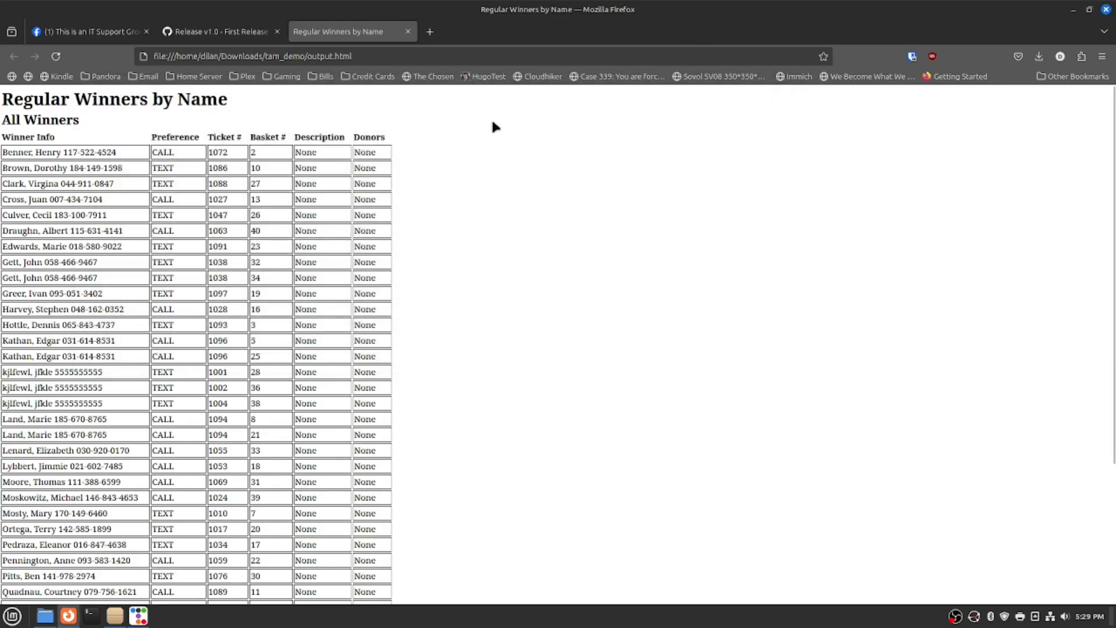
click(408, 31)
click(139, 615)
Export the Winners by Basket # report for baskets 1–40 as output.html and view it in Firefox.
click(488, 311)
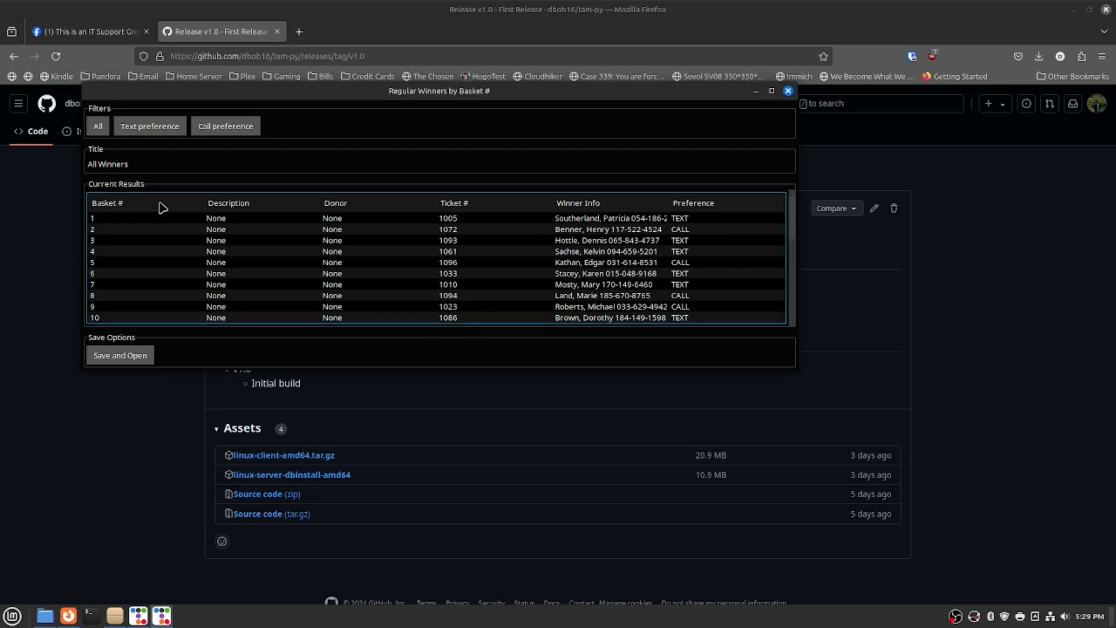
scroll(184, 281, down, 10)
click(130, 355)
scroll(129, 352, down, 3)
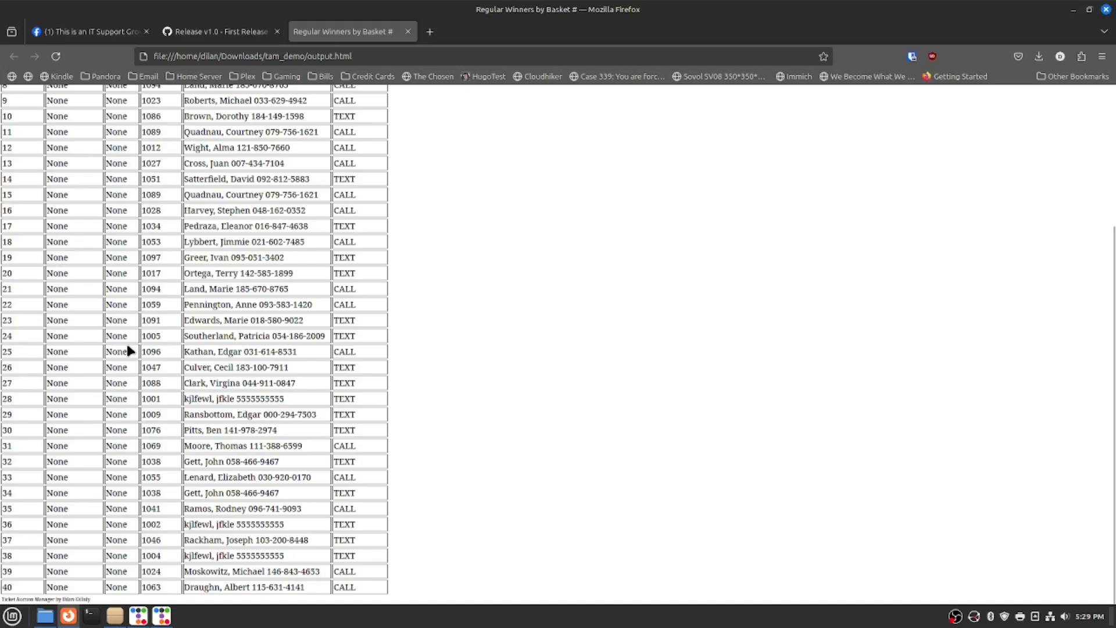
scroll(129, 352, up, 3)
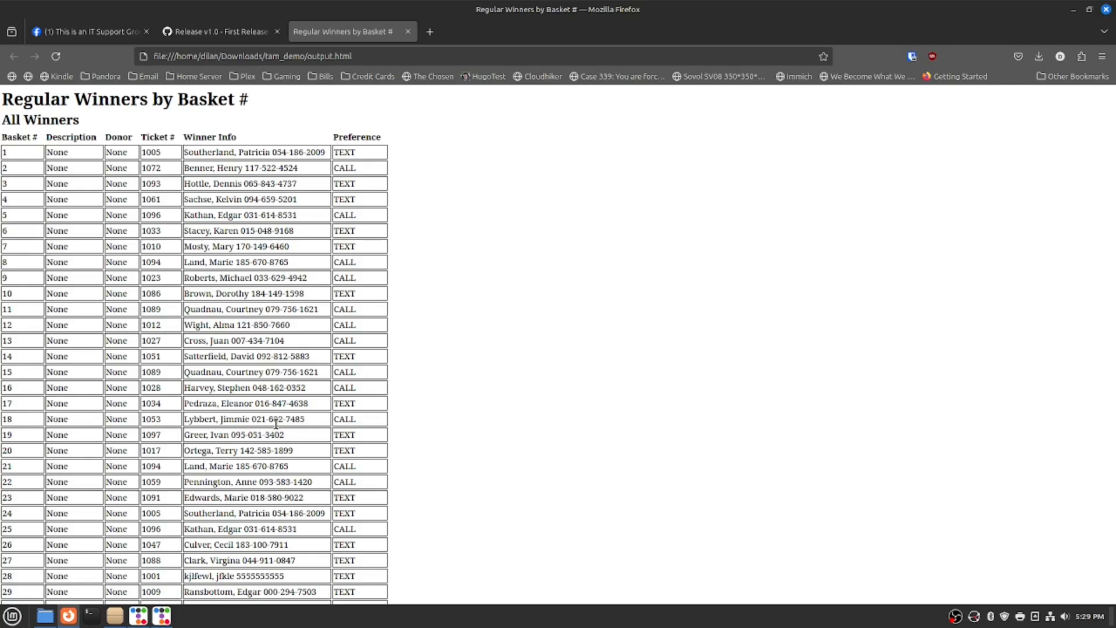
click(163, 617)
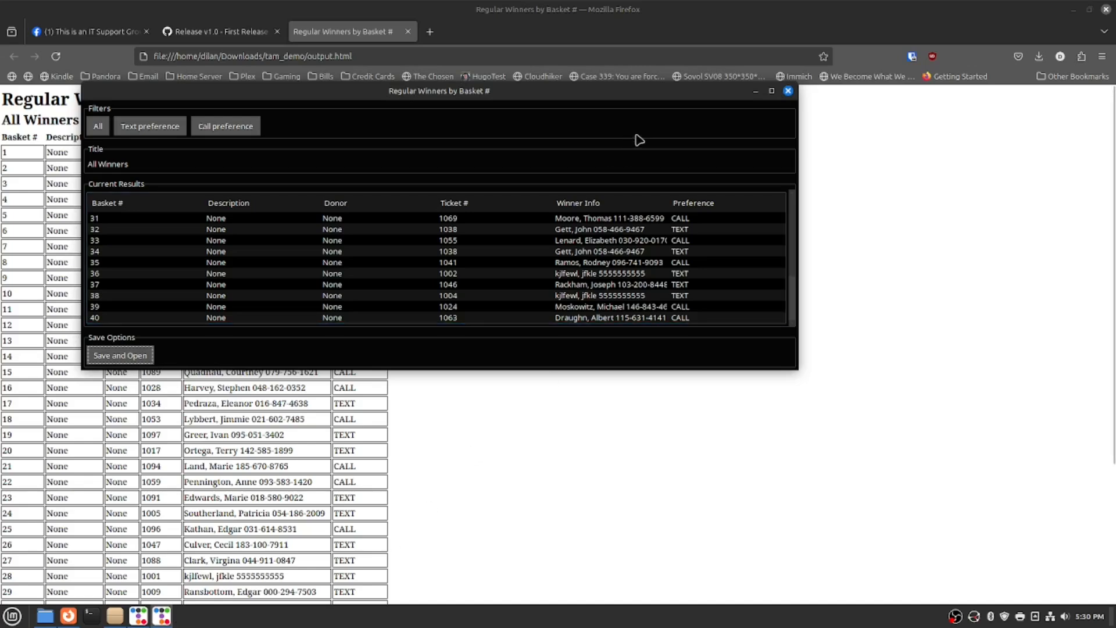
Close the basket report, then export the Winners by Last Name report filtered to TEXT preference.
click(789, 91)
click(139, 618)
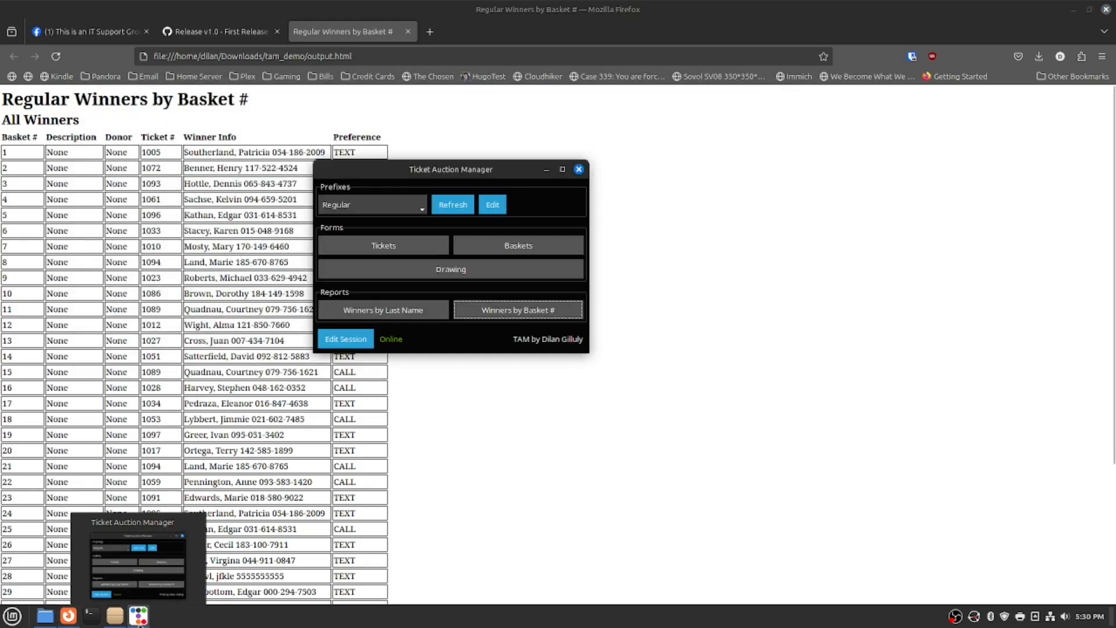
click(422, 311)
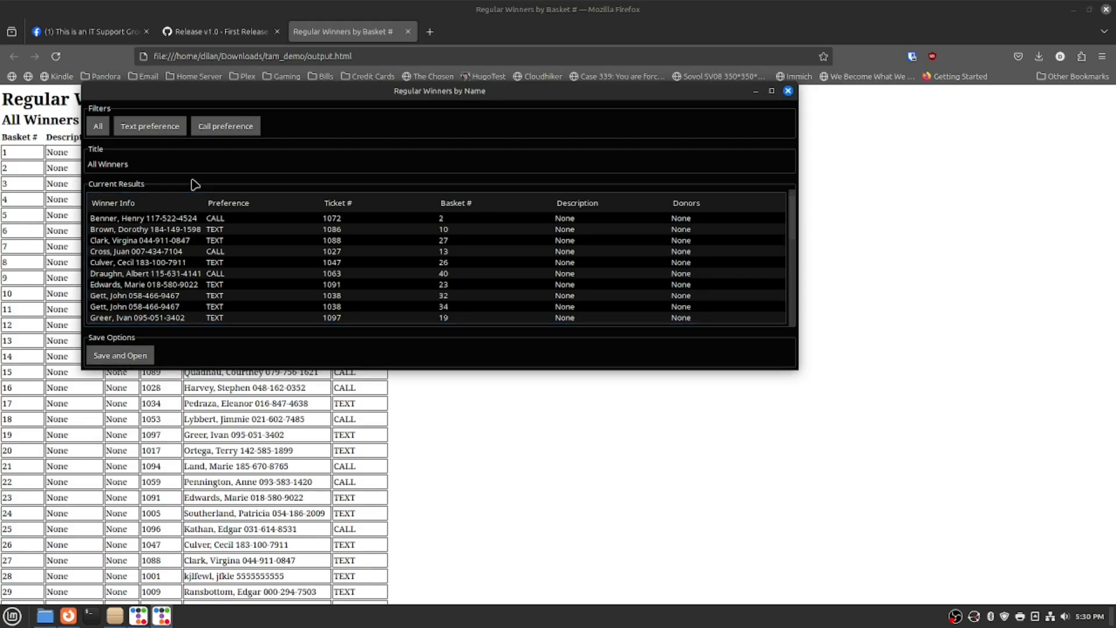
click(164, 129)
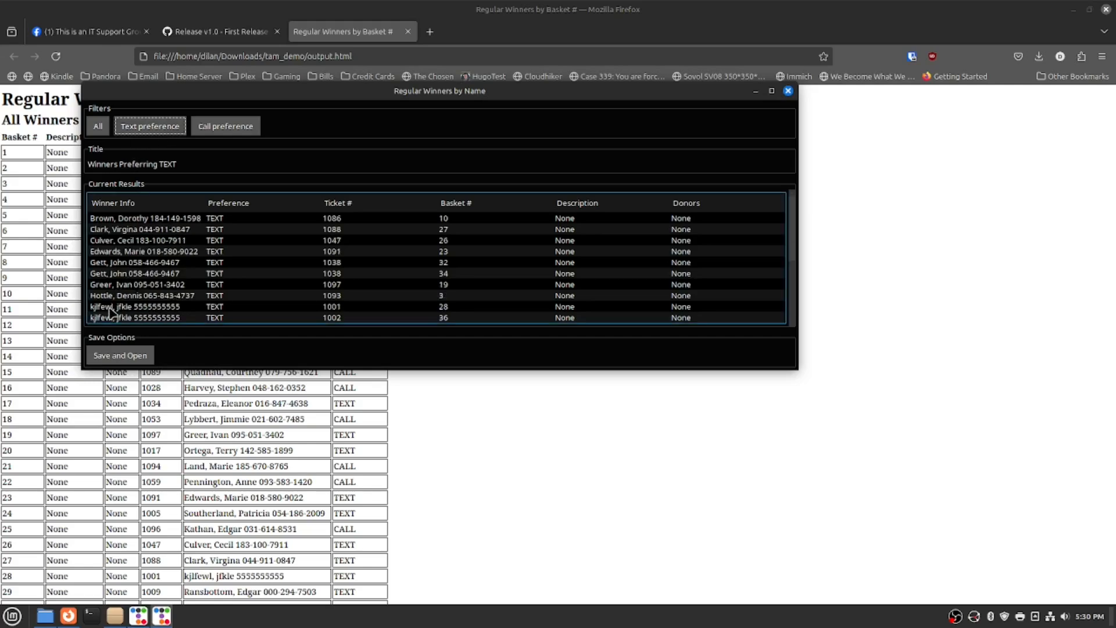
click(121, 354)
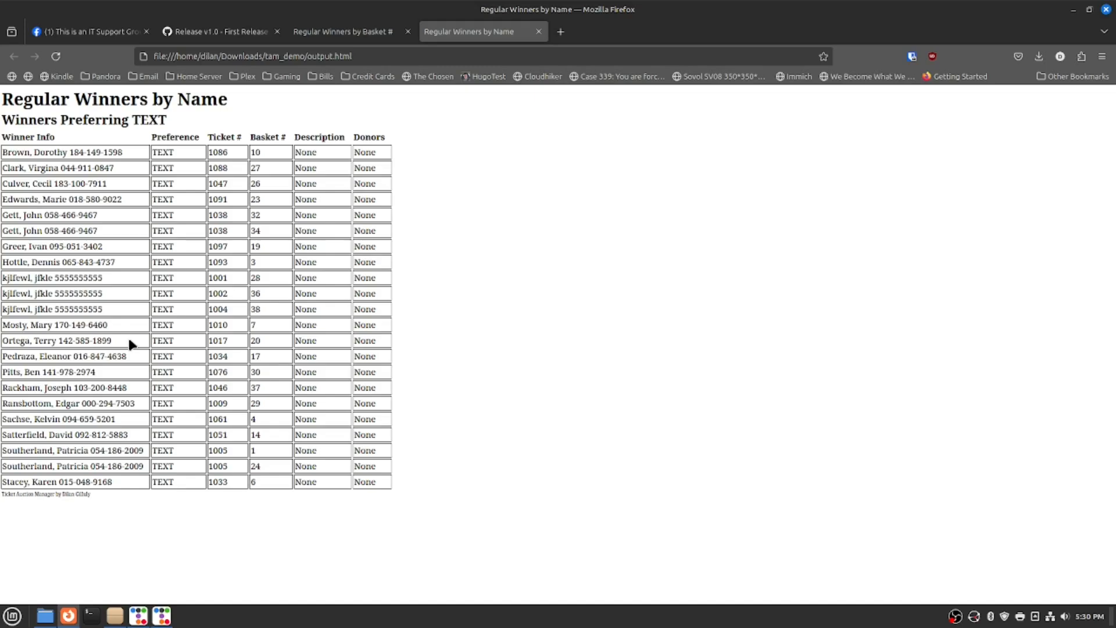
key(ctrl+p)
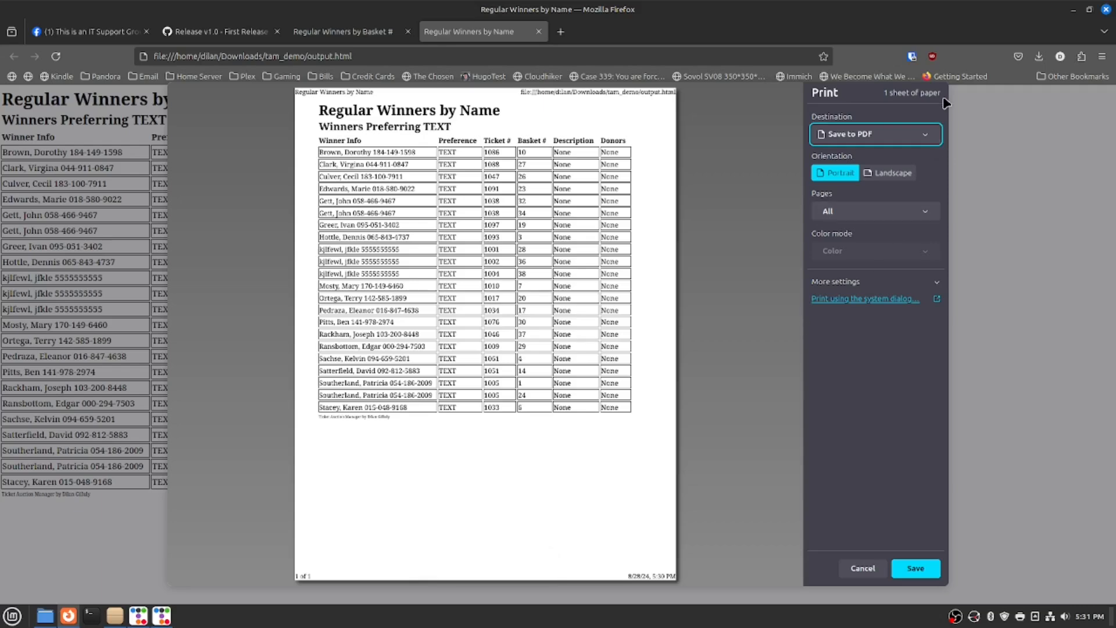
click(863, 569)
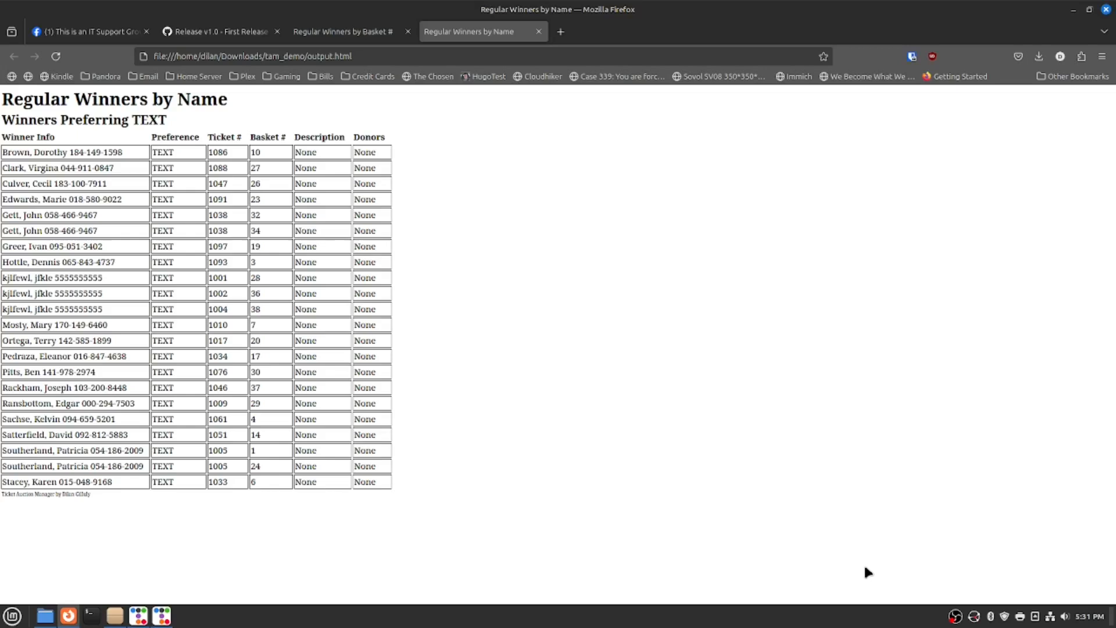